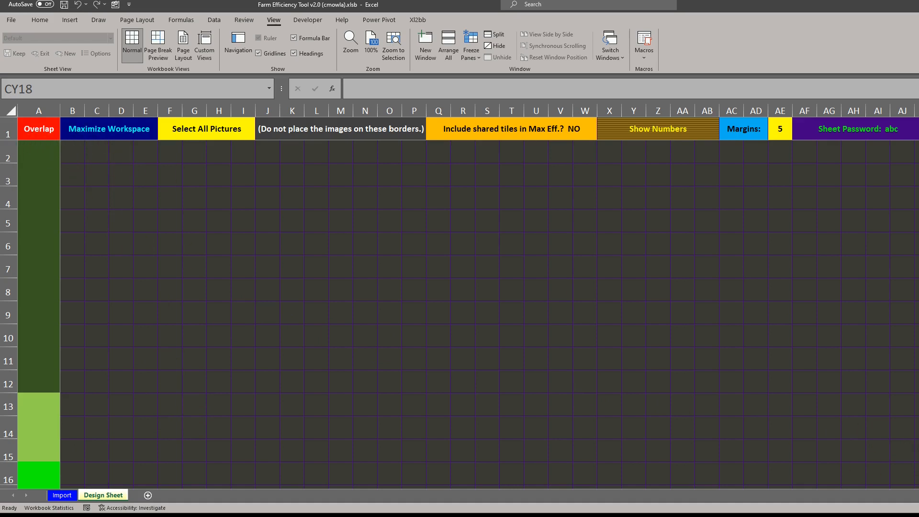
scroll(594, 311, "right", 4)
scroll(594, 310, "left", 4)
scroll(594, 310, "down", 2)
scroll(595, 310, "up", 2)
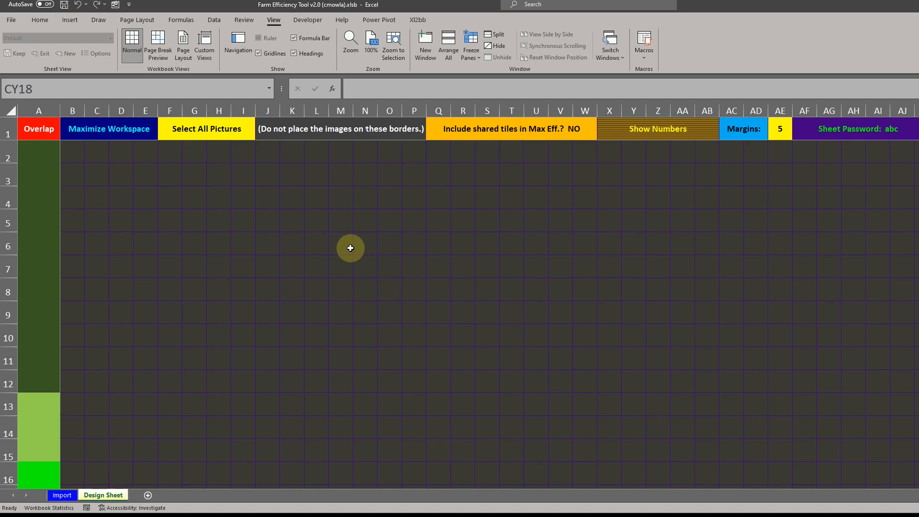
- Paste two copies of the red-bordered farm picture side by side on the empty Design Sheet grid, aligned to the cells
key("ctrl+v")
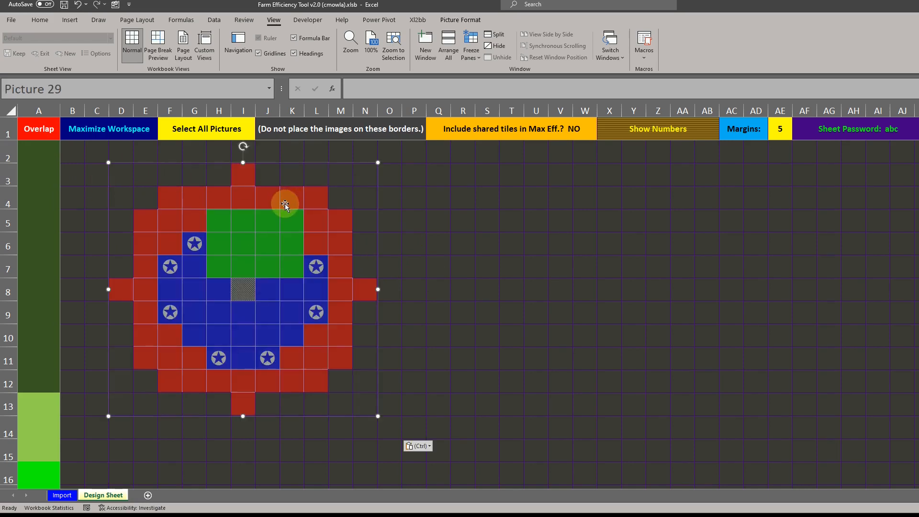
left_click(410, 261)
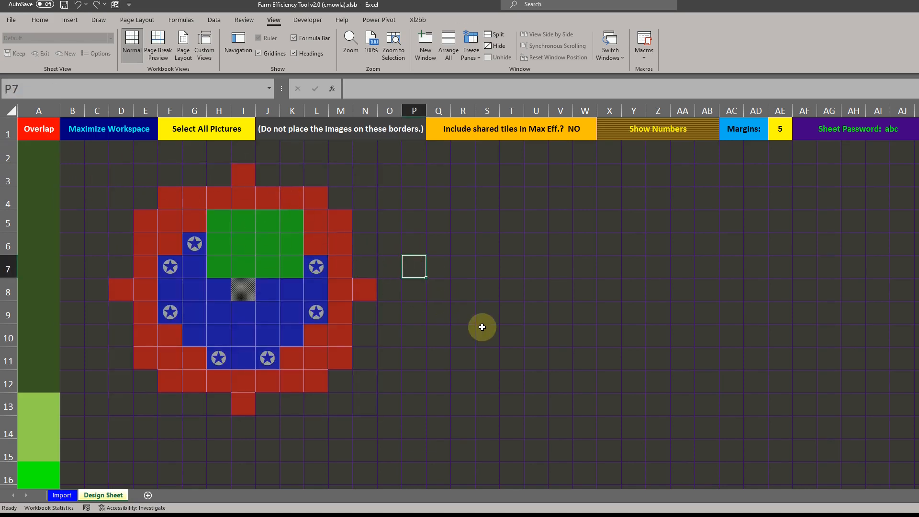
key("ctrl+v")
left_click_drag(554, 353, 531, 276)
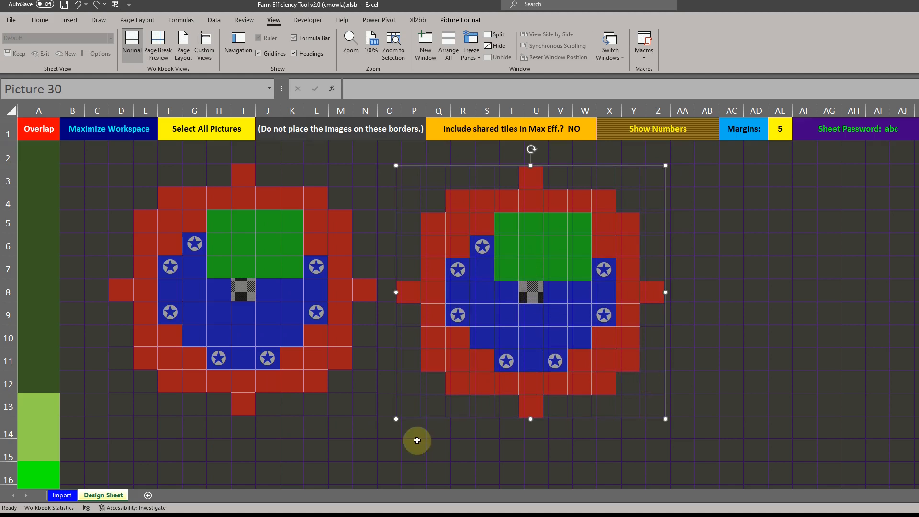
left_click(349, 444)
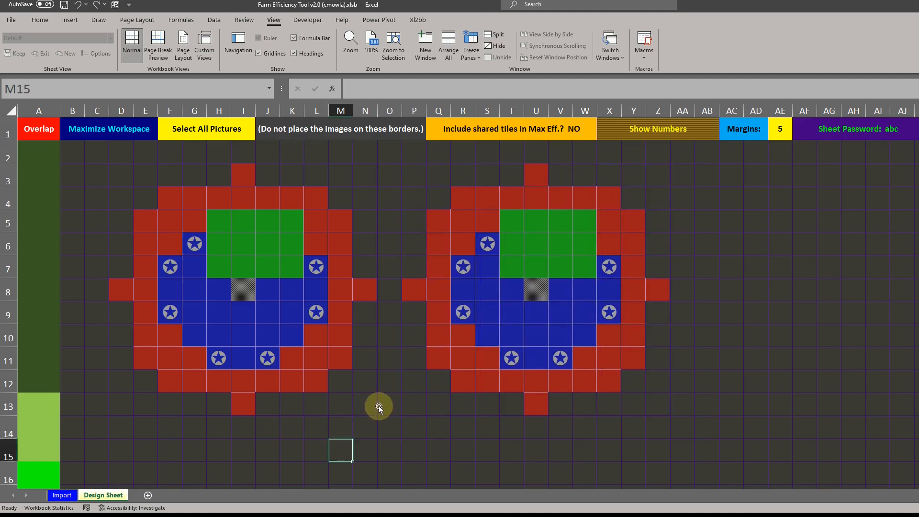
- Delete both red-bordered farm pictures and move the lower overlapping yellow picture one column right and one row up
left_click(403, 255)
key("Delete")
left_click(301, 255)
key("Delete")
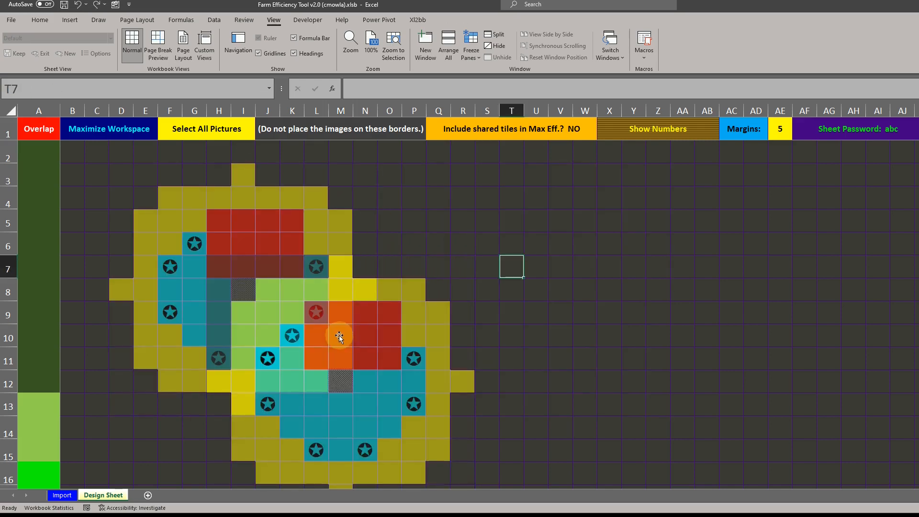
left_click_drag(403, 385, 428, 363)
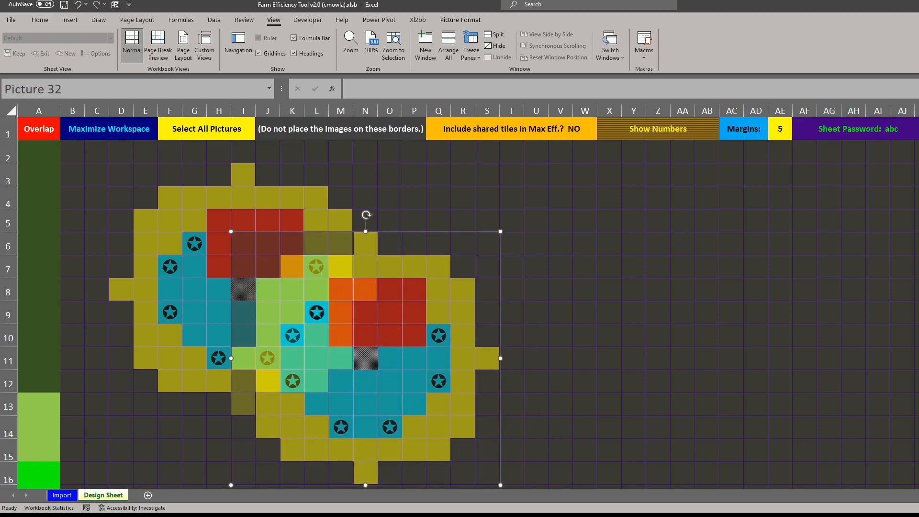
- Examine the farm templates near columns EA to FD: their coloured tile cells, the star cells' font, and the dimmed picture copies below
scroll(490, 312, "right", 20)
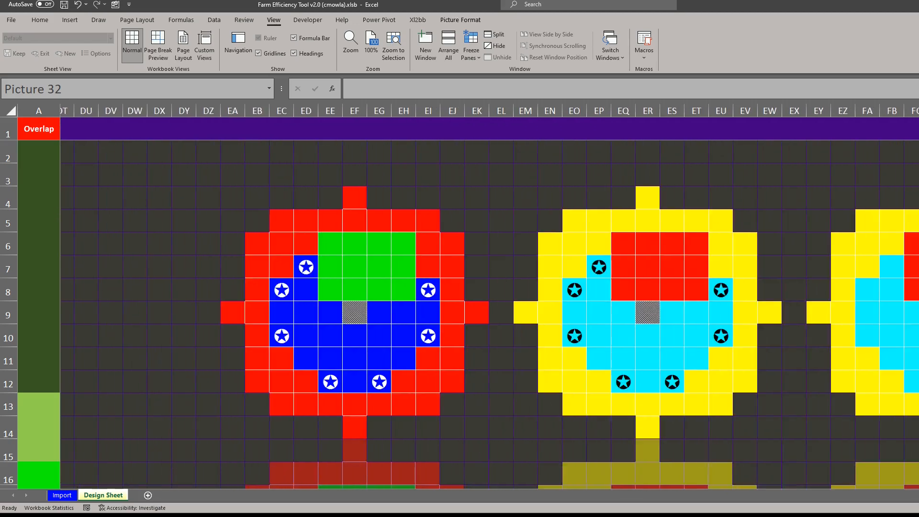
scroll(376, 329, "right", 1)
left_click(369, 245)
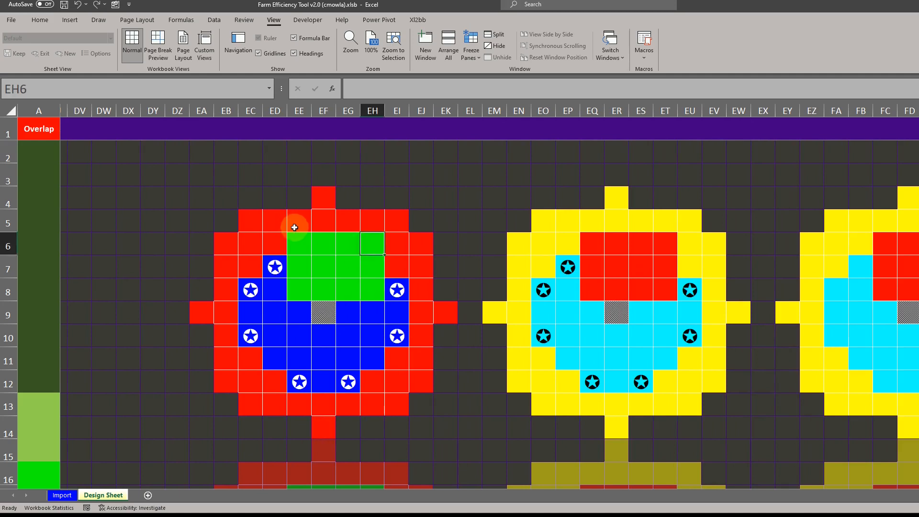
left_click_drag(290, 247, 339, 308)
left_click(201, 312)
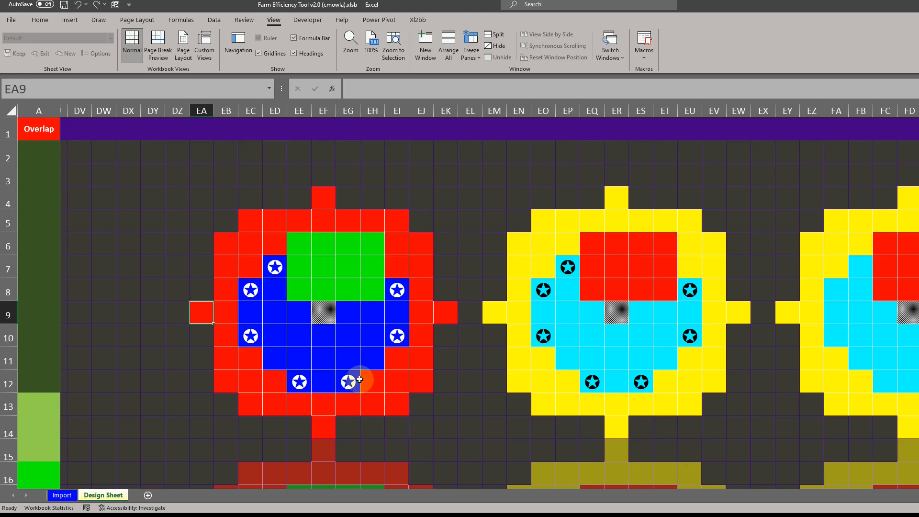
left_click(274, 266)
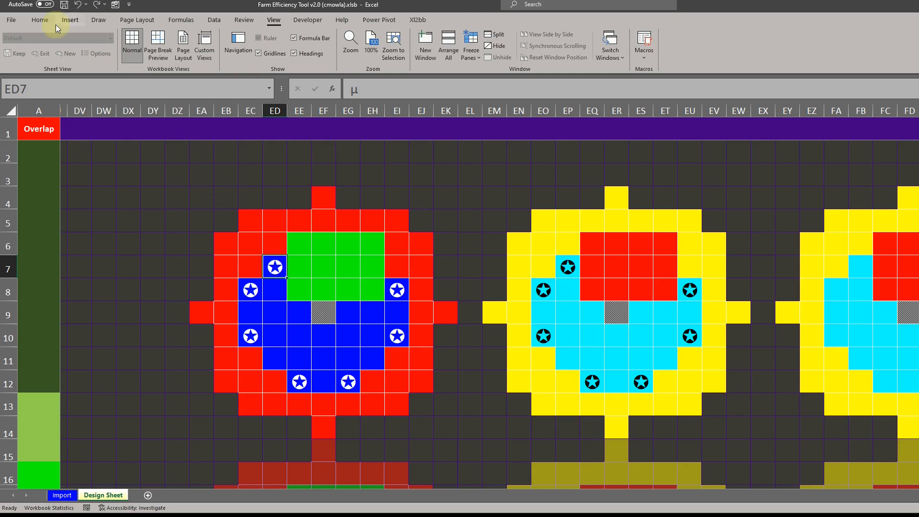
left_click(40, 20)
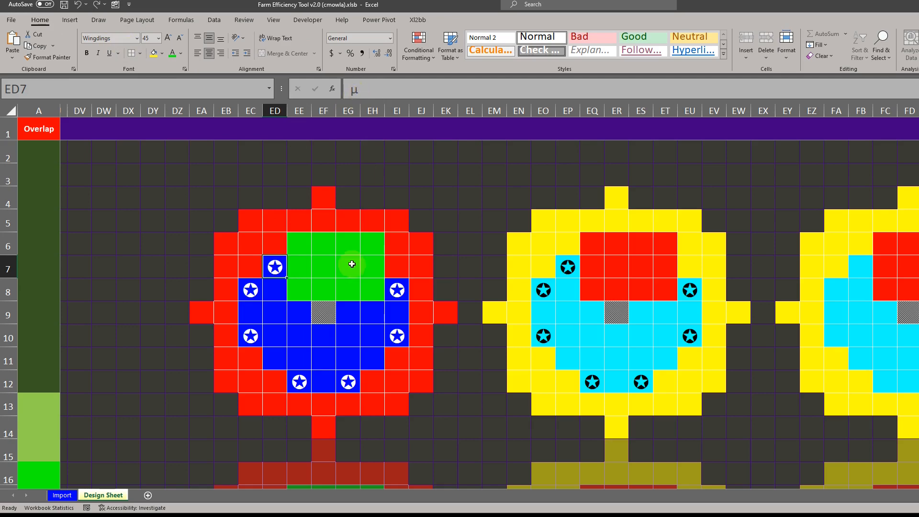
left_click(568, 267)
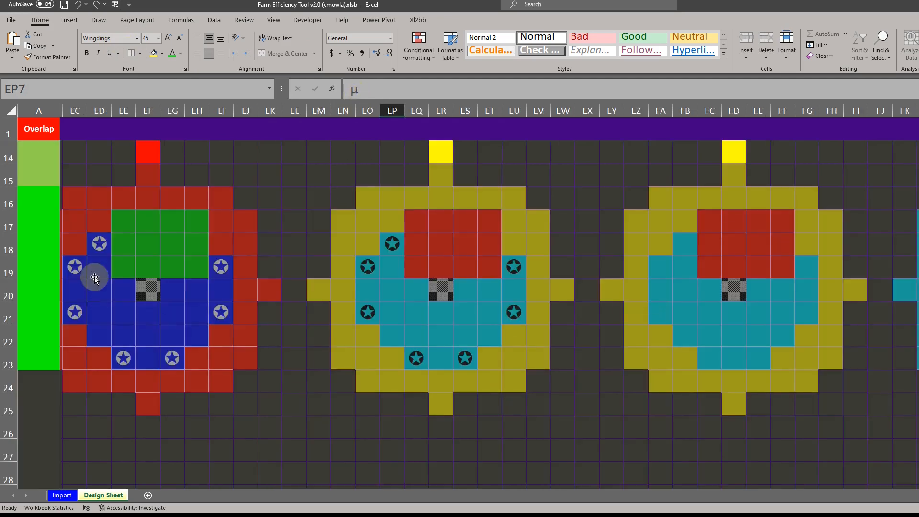
scroll(331, 295, "up", 3)
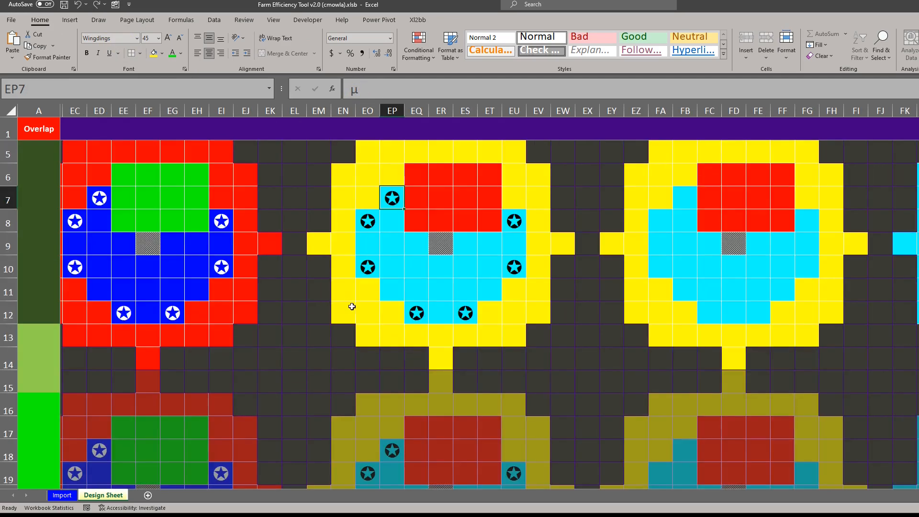
scroll(395, 335, "down", 2)
left_click(396, 341)
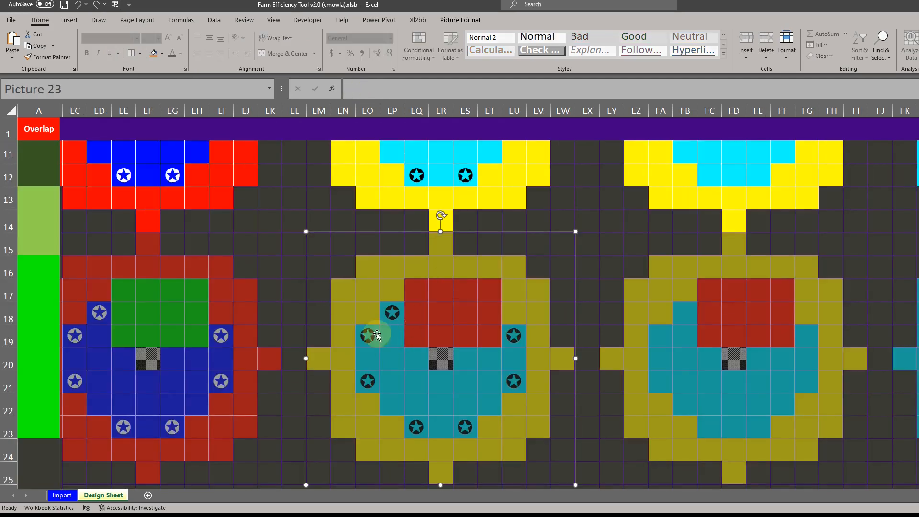
left_click(281, 237)
- Copy the yellow farm template in EM4:EW14 and paste it as a picture
scroll(460, 236, "up", 3)
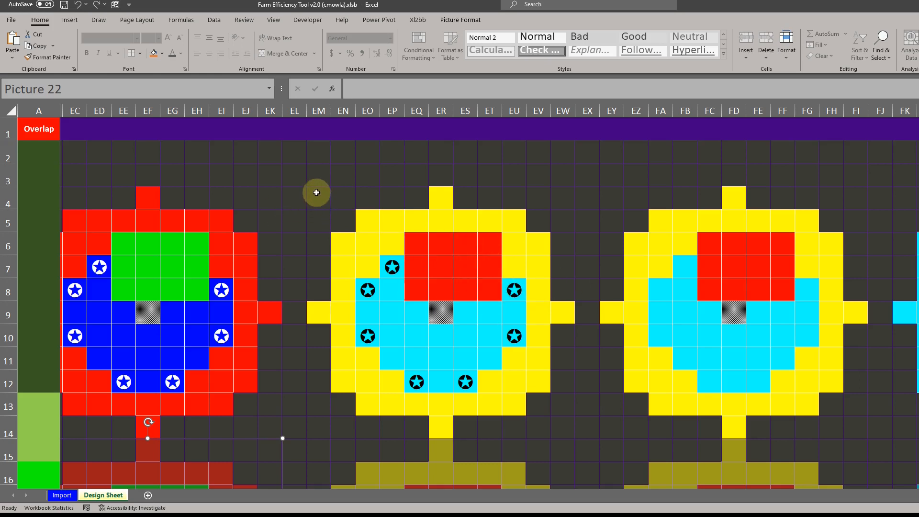
left_click_drag(316, 192, 563, 425)
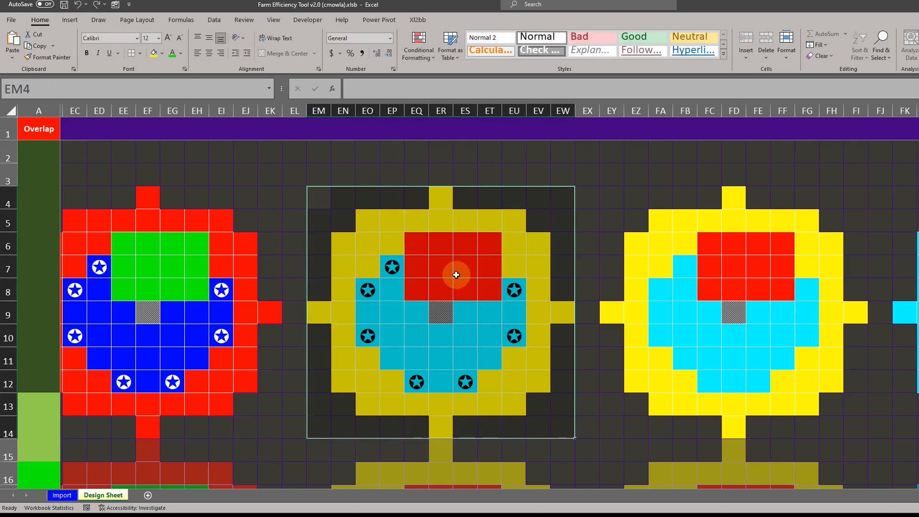
key("ctrl+c")
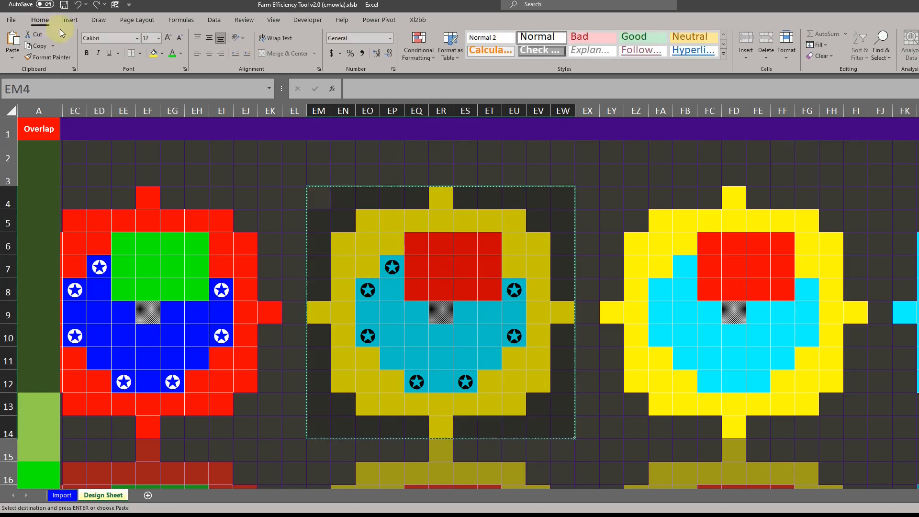
left_click(12, 58)
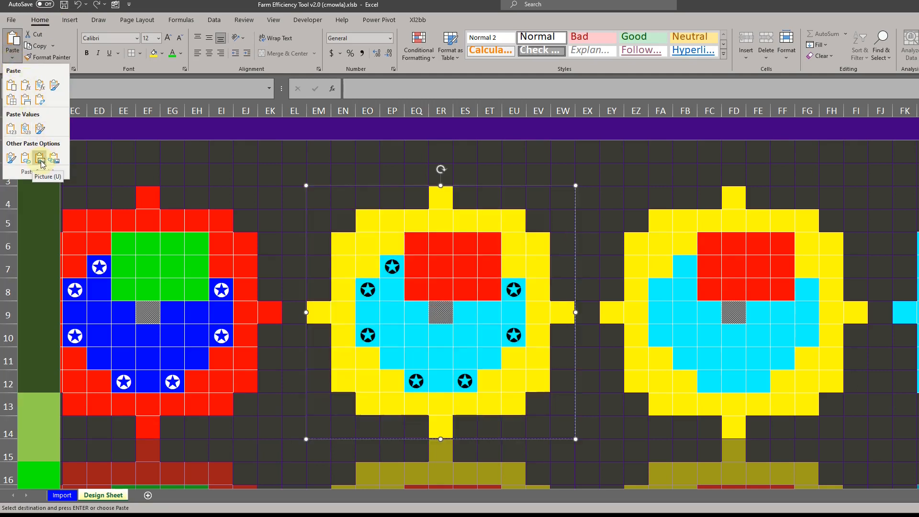
left_click(41, 163)
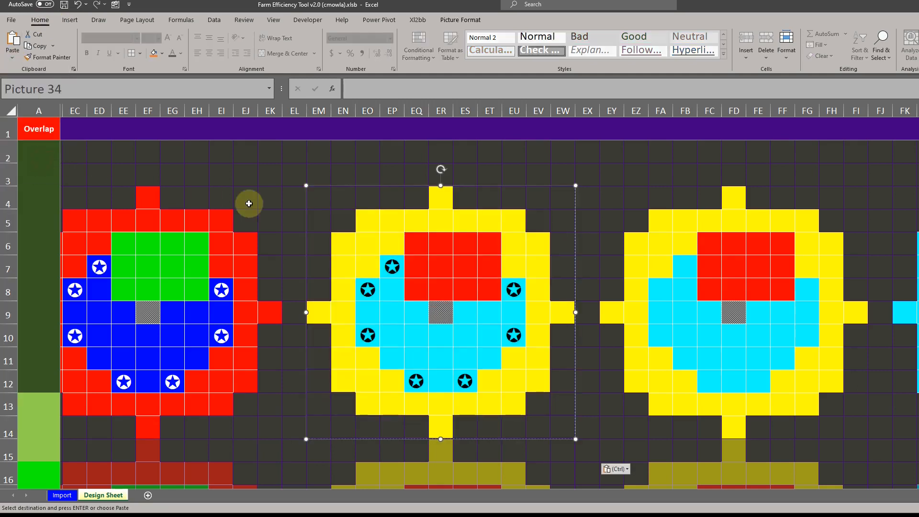
key("Escape")
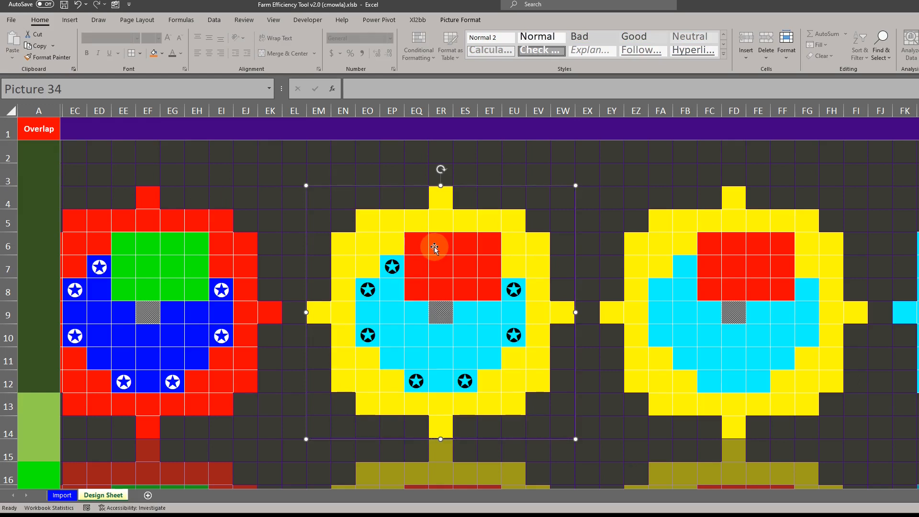
- Offset the pasted yellow farm picture slightly down from its source cells and set its transparency to 50%
left_click_drag(438, 225, 454, 248)
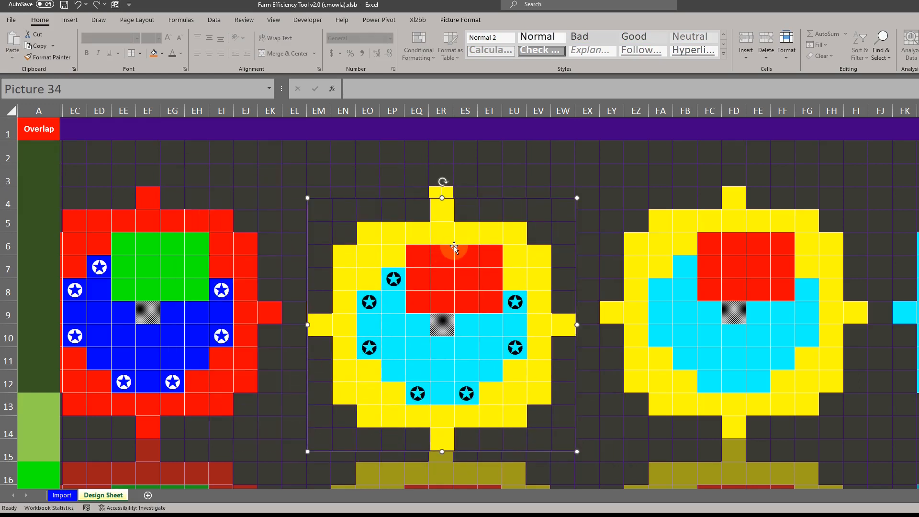
right_click(485, 234)
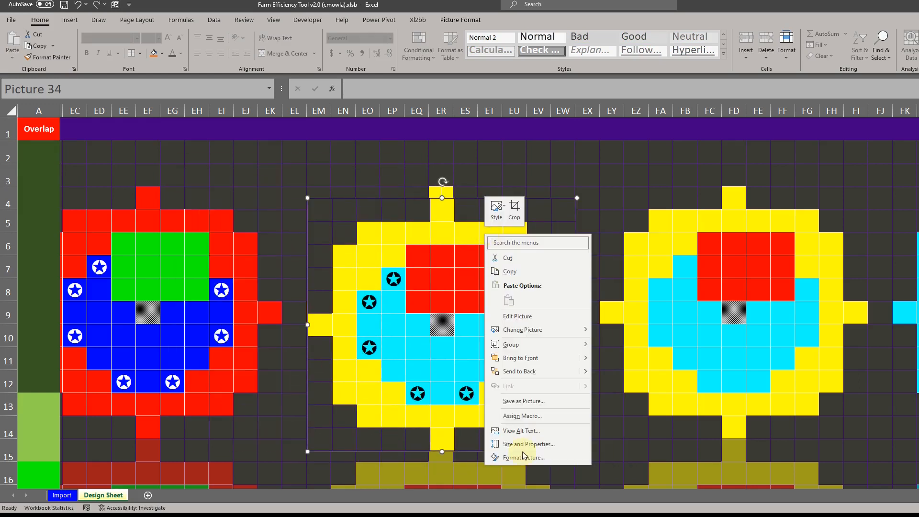
left_click(531, 445)
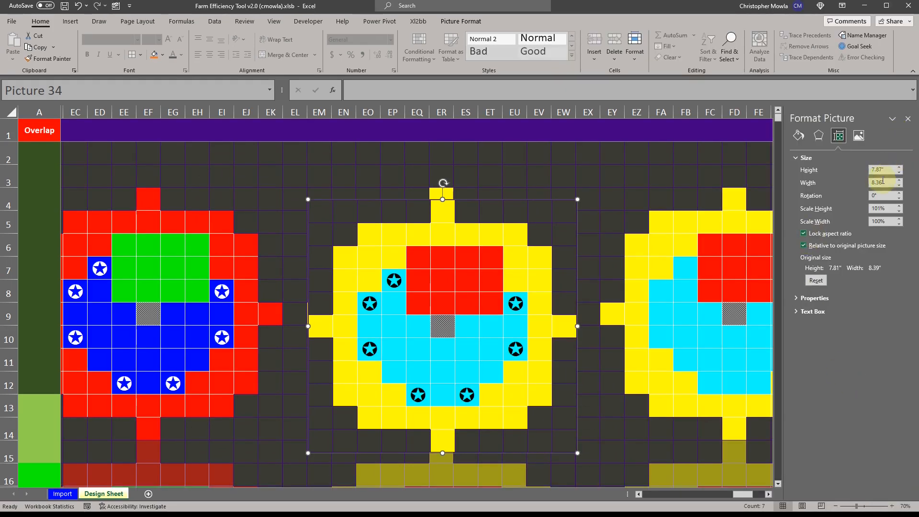
left_click(859, 137)
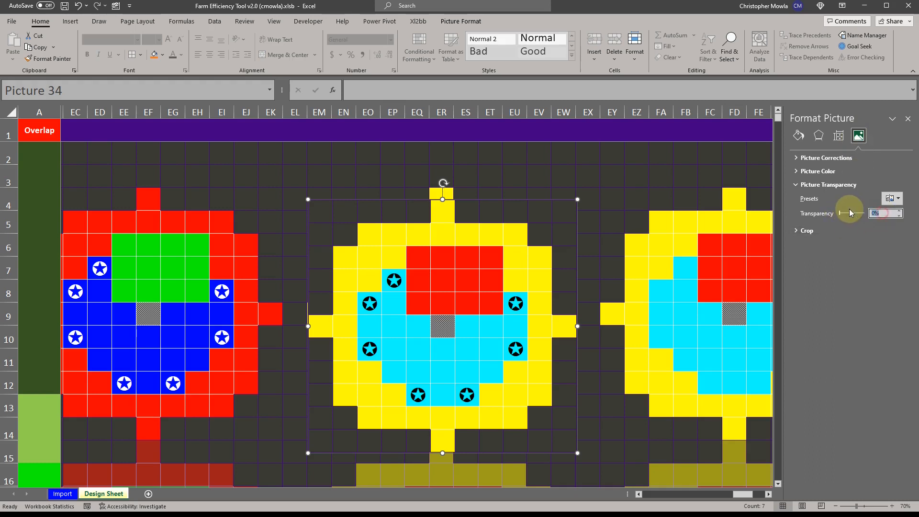
type("50")
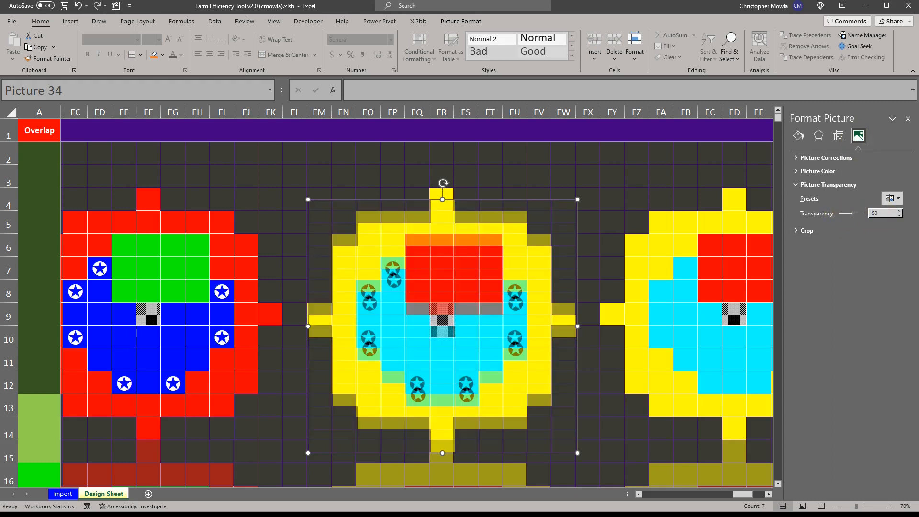
key("Return")
left_click(292, 178)
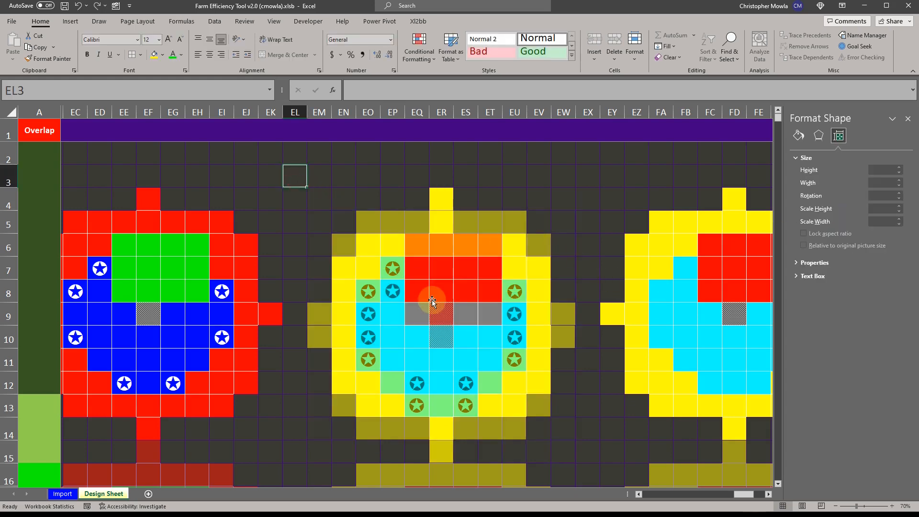
- Paste the semi-transparent yellow farm picture into the empty area below the templates and align it to EG30:EQ40
left_click(430, 295)
key("Escape")
scroll(420, 307, "down", 9)
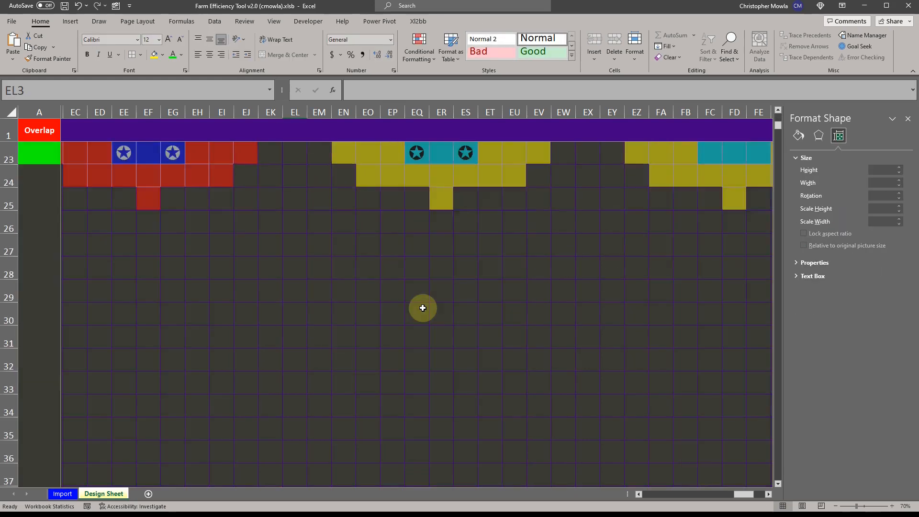
left_click(330, 225)
key("ctrl+v")
left_click_drag(444, 328, 314, 278)
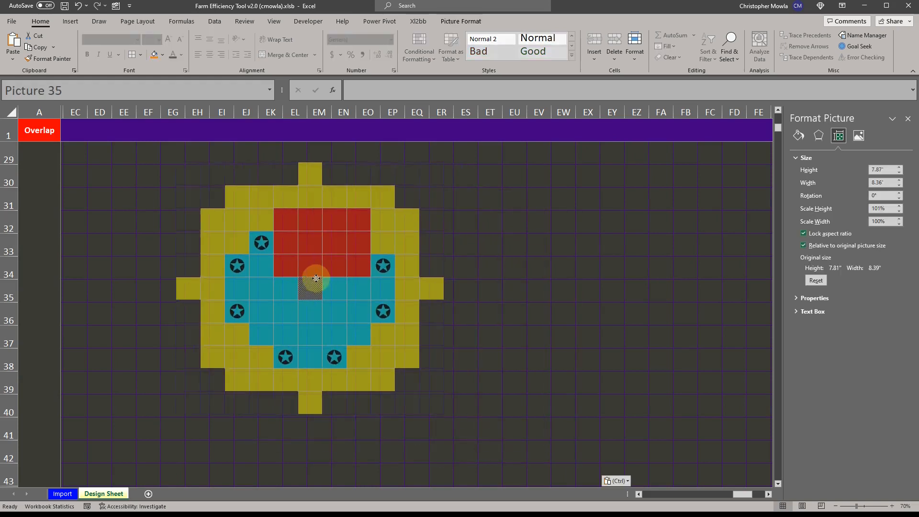
left_click(497, 266)
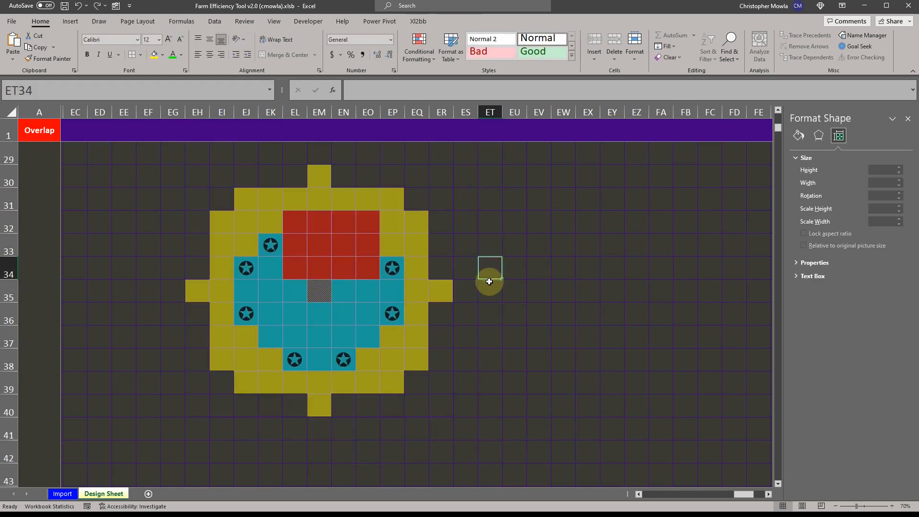
left_click_drag(398, 274, 384, 272)
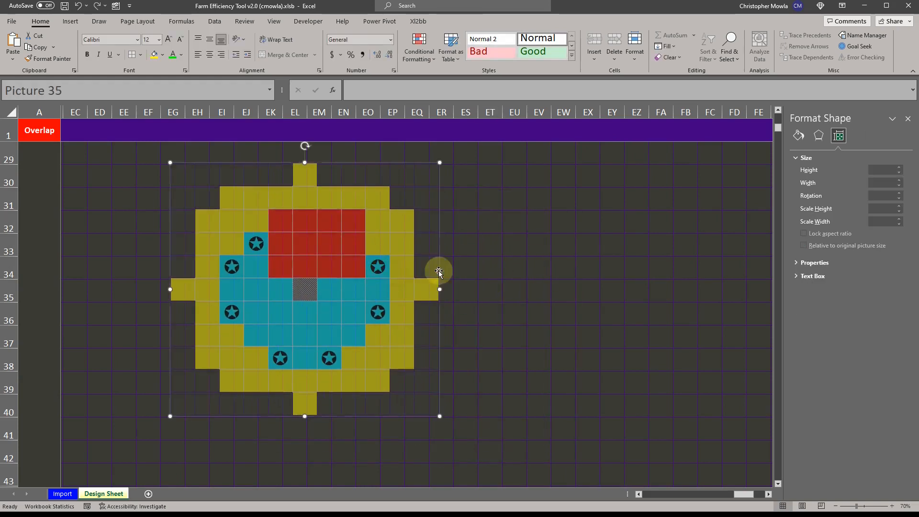
left_click(516, 252)
- Duplicate the semi-transparent farm picture and place the copy five columns to the right in the same rows, overlapping the original
left_click(367, 264)
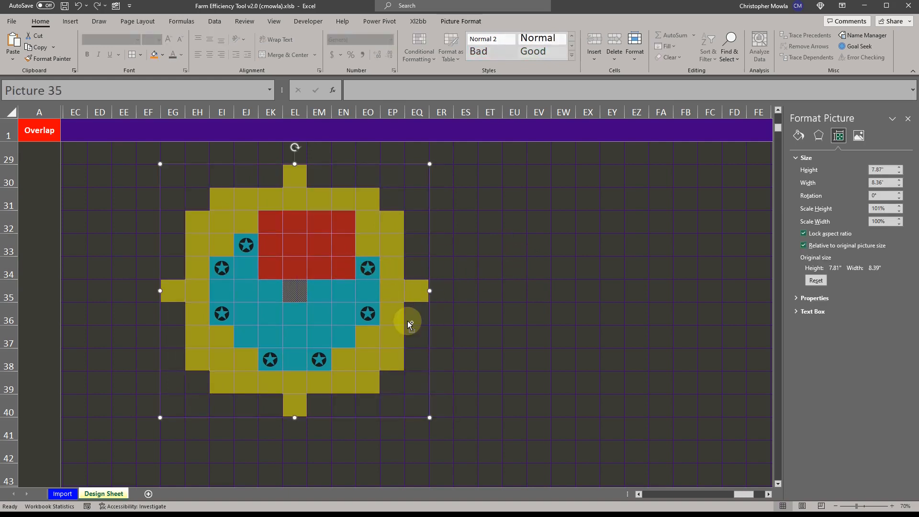
key("ctrl+d")
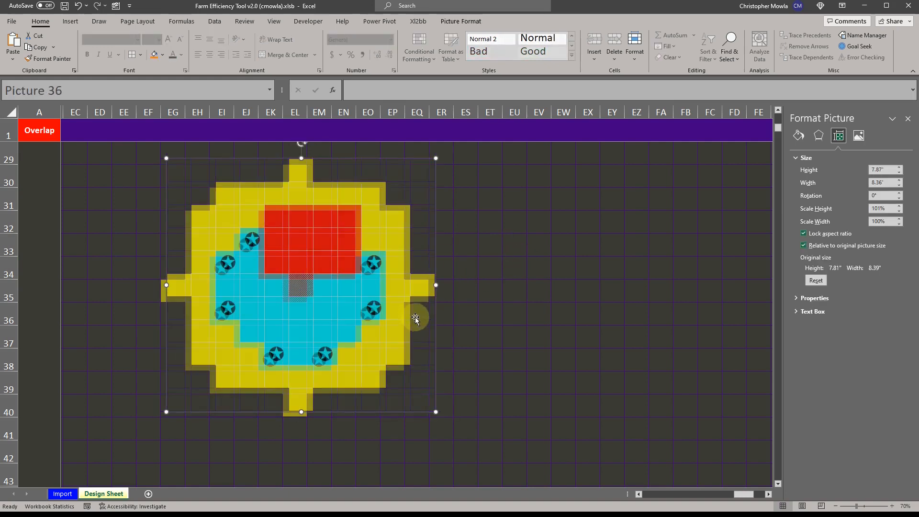
left_click_drag(315, 256, 427, 261)
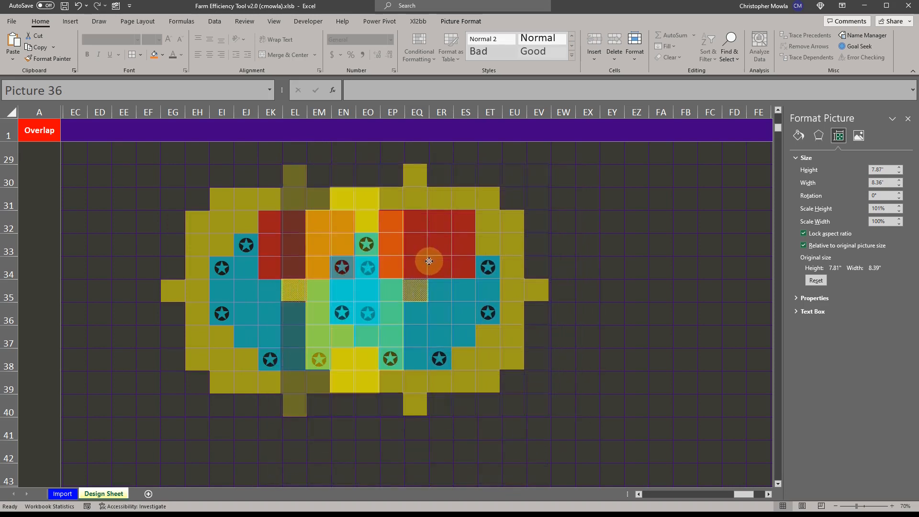
left_click(604, 271)
- Generate the overlap sheet from the two overlapping semi-transparent farm pictures and close the formatting pane
left_click_drag(590, 153, 144, 290)
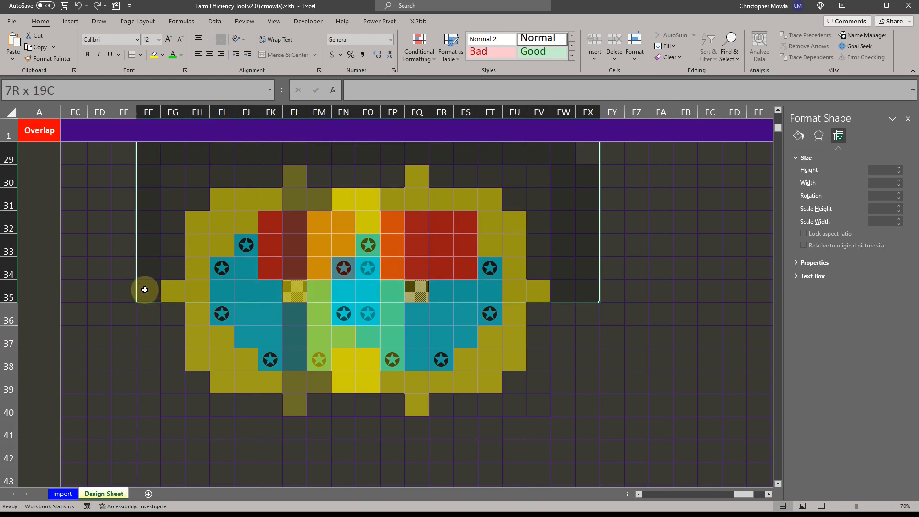
left_click_drag(145, 290, 144, 290)
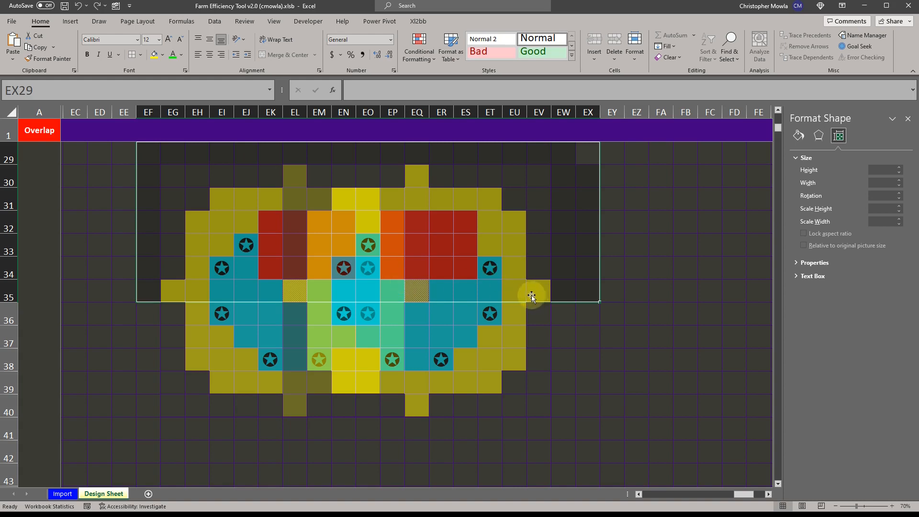
left_click(50, 133)
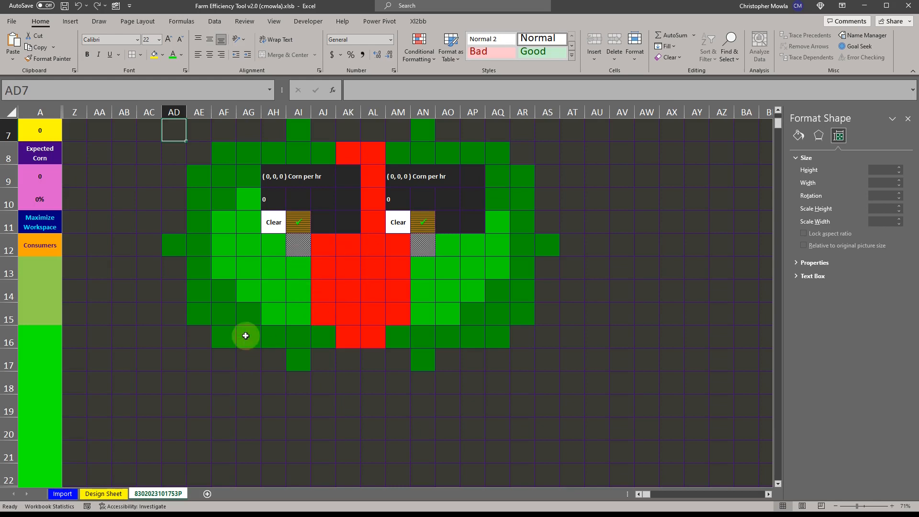
scroll(273, 306, "up", 1)
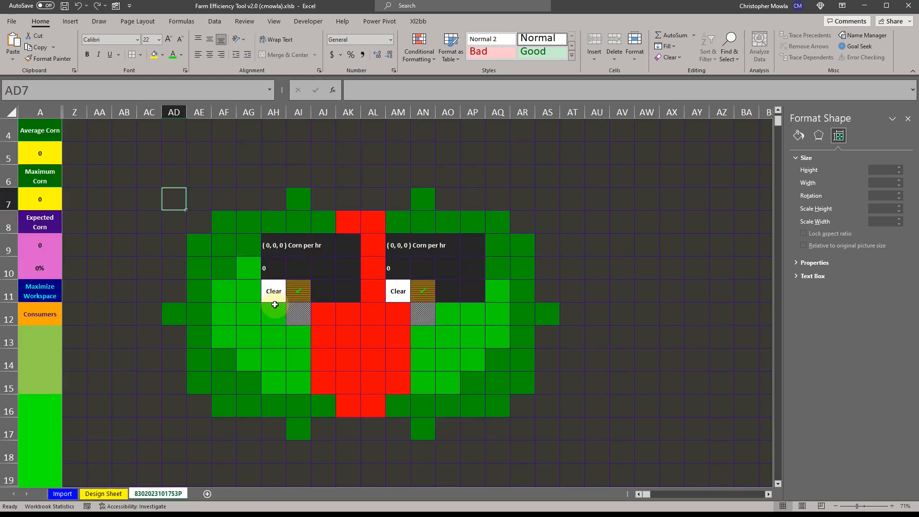
left_click(908, 119)
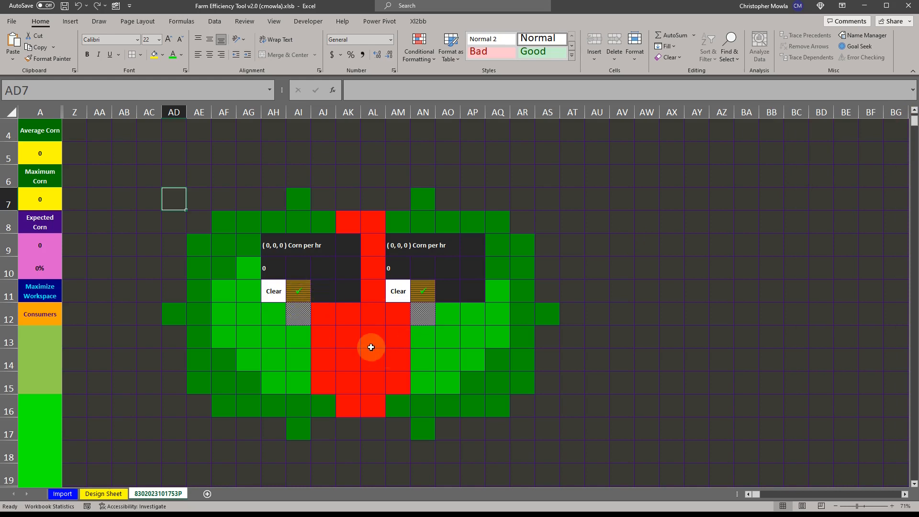
right_click(179, 494)
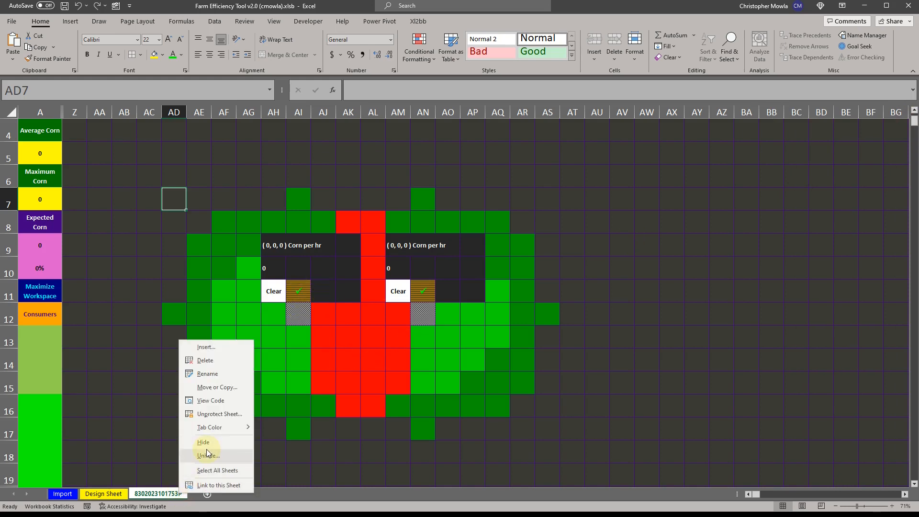
left_click(115, 274)
scroll(121, 280, "up", 1)
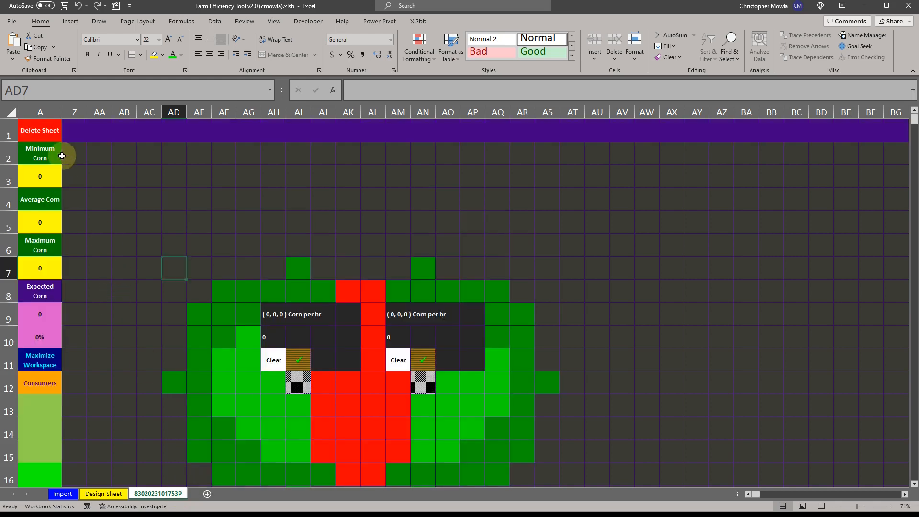
left_click(42, 128)
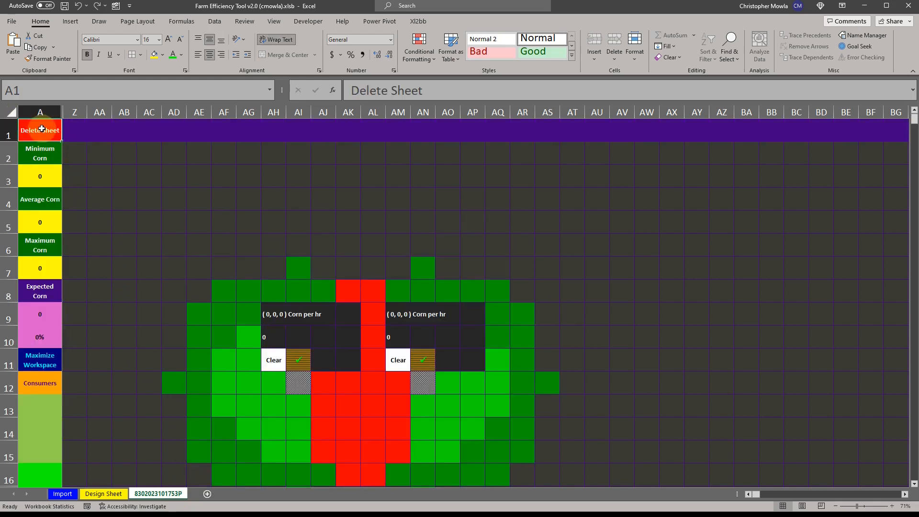
left_click(53, 133)
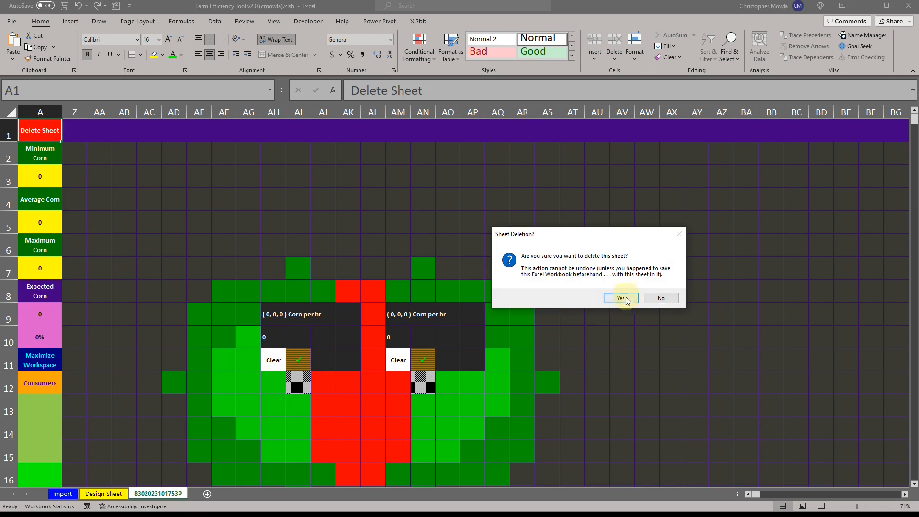
left_click(657, 298)
scroll(225, 372, "down", 1)
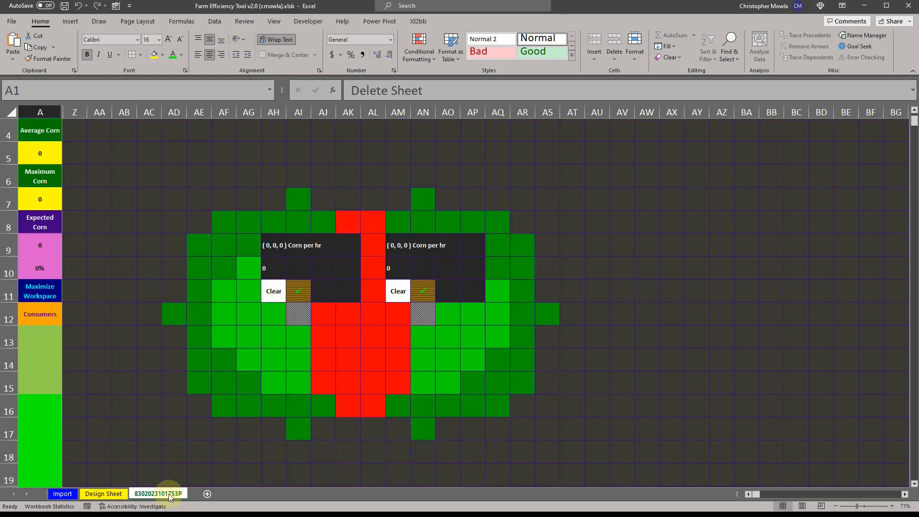
right_click(163, 492)
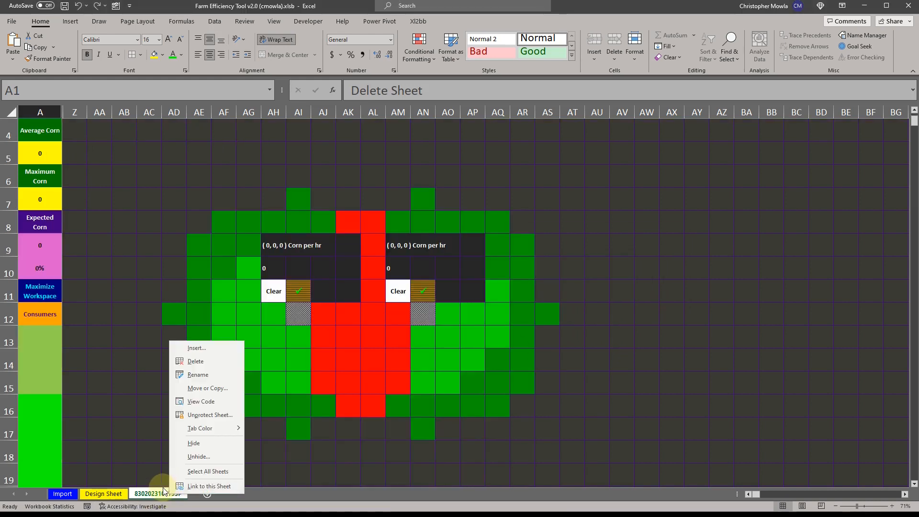
key("d")
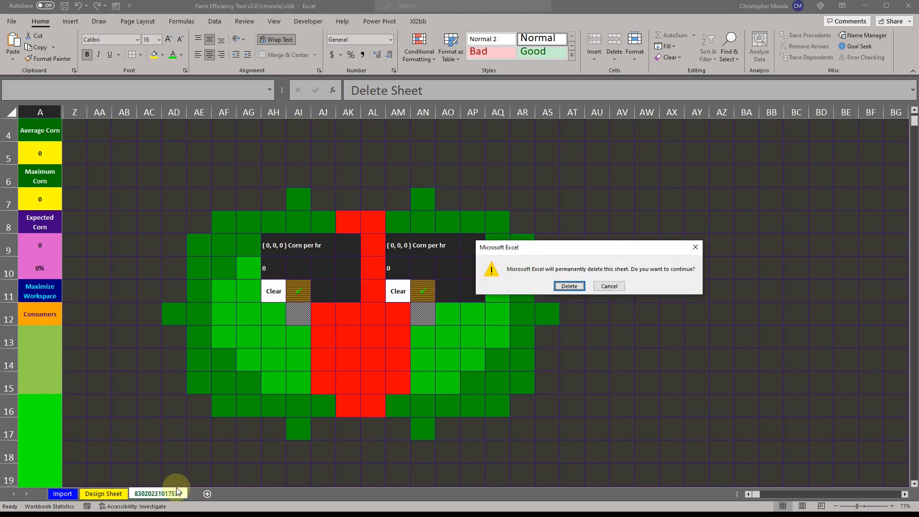
key("Return")
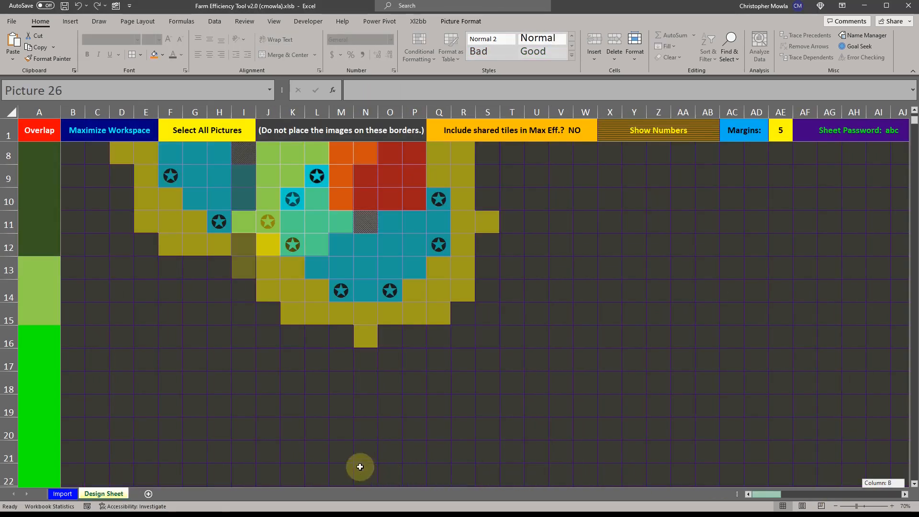
- Paste the star-free semi-transparent farm picture at G16 and delete the two overlapping starred farm pictures above it
left_click(204, 337)
key("ctrl+v")
left_click(373, 242)
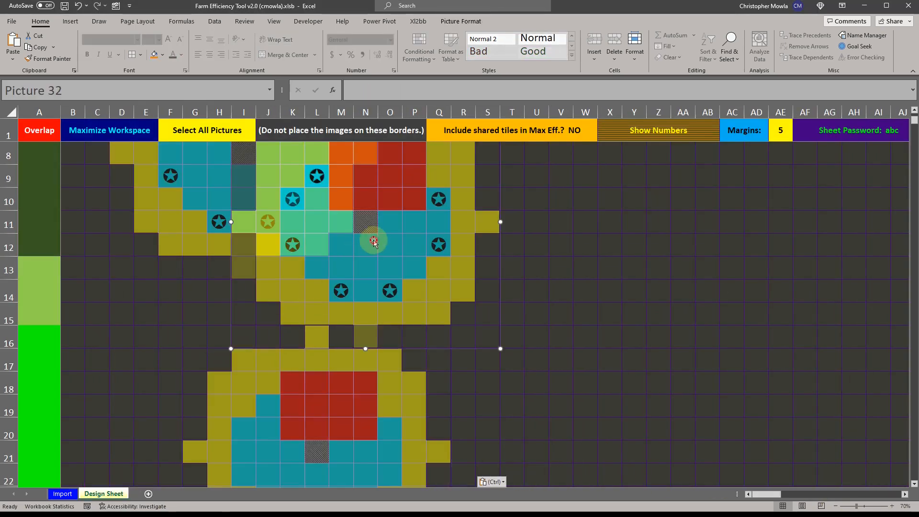
key("Delete")
left_click(201, 196)
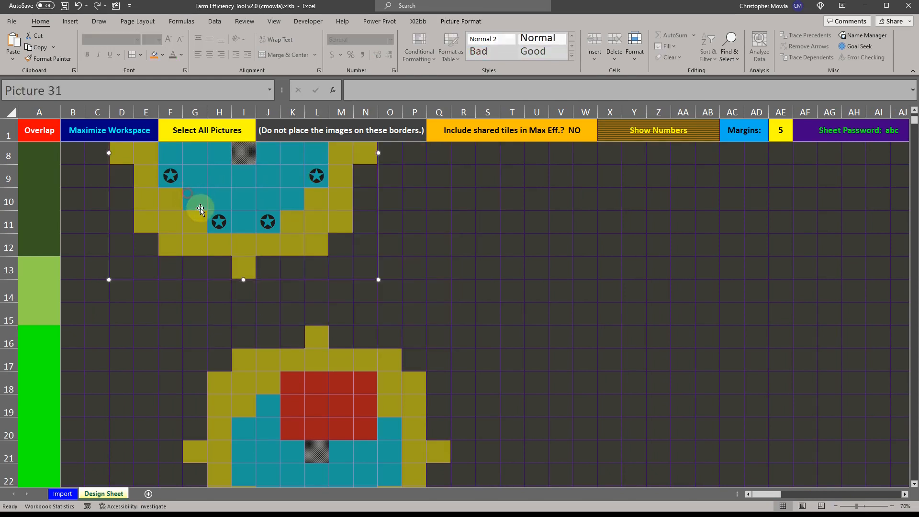
key("Delete")
- Move the star-free farm picture up to C7:M17 and place a duplicate of it diagonally overlapping at about H11:R21
left_click_drag(328, 417, 231, 210)
left_click(498, 273)
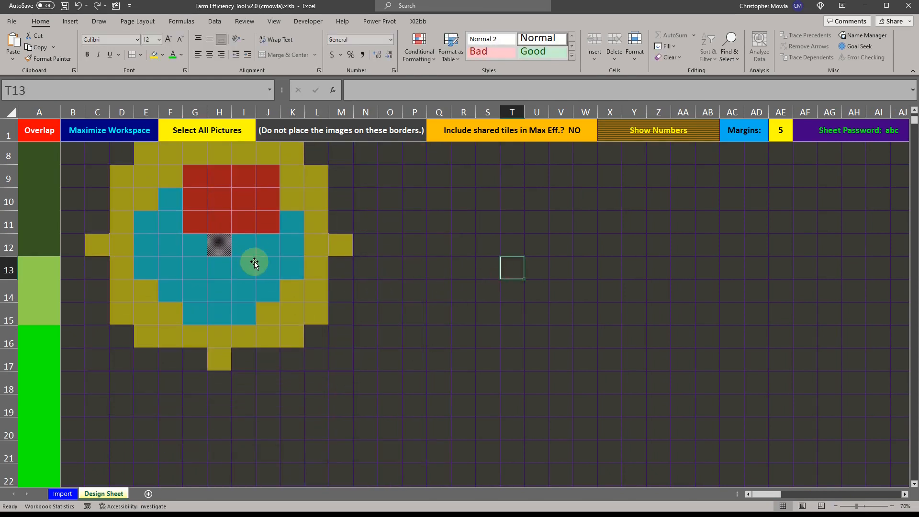
left_click(238, 242)
key("ctrl+c")
key("ctrl+v")
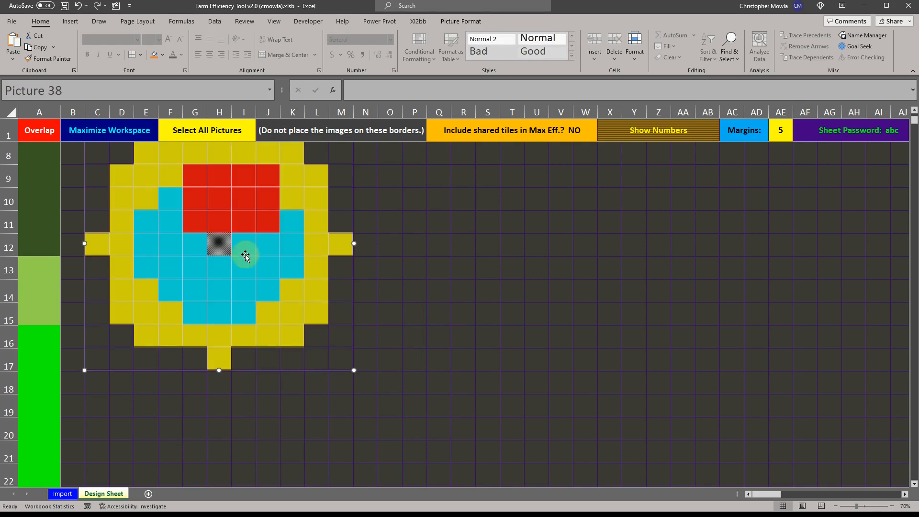
left_click_drag(244, 255, 355, 331)
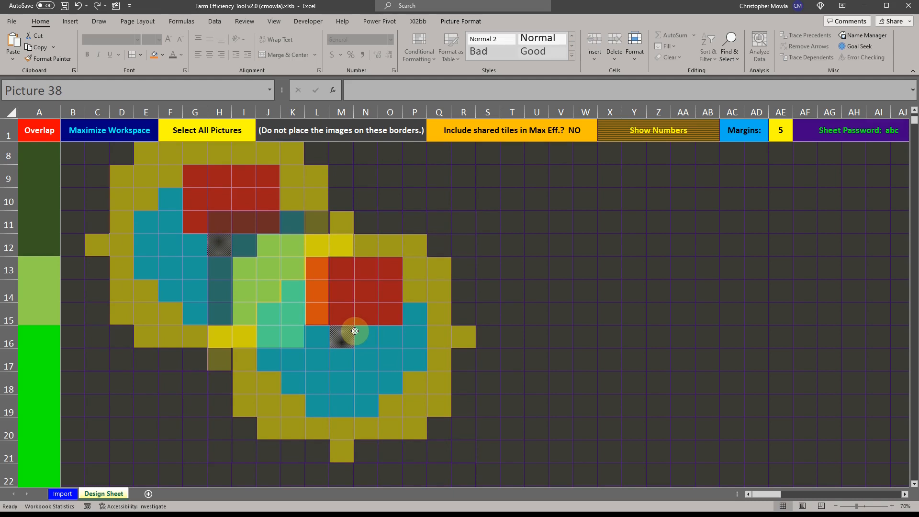
left_click_drag(353, 330, 343, 329)
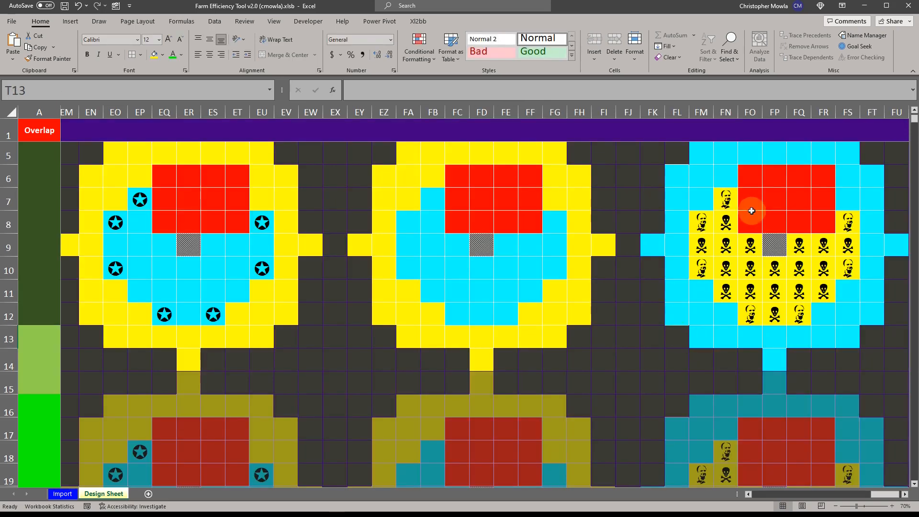
- Copy the semi-transparent skull farm picture below its blue template and paste it at D3 in the empty design area
scroll(737, 322, "down", 3)
left_click(737, 322)
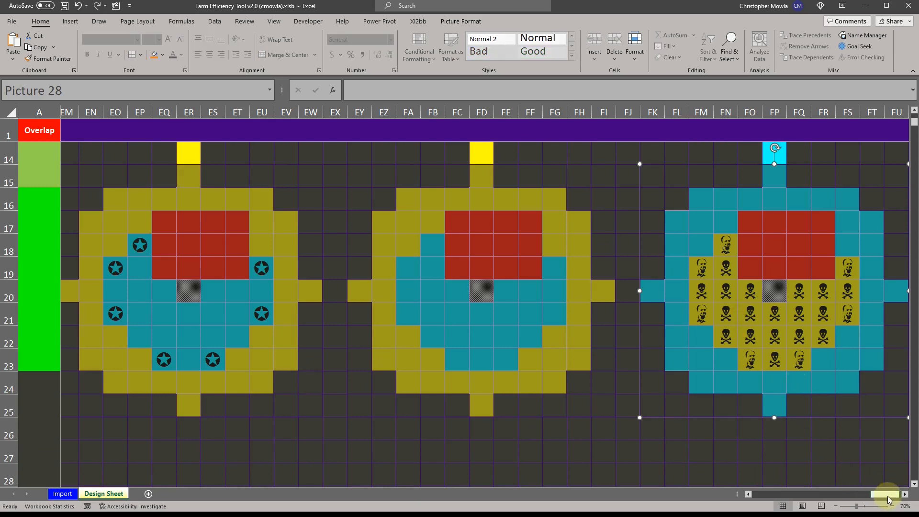
left_click_drag(887, 495, 343, 437)
scroll(260, 375, "up", 4)
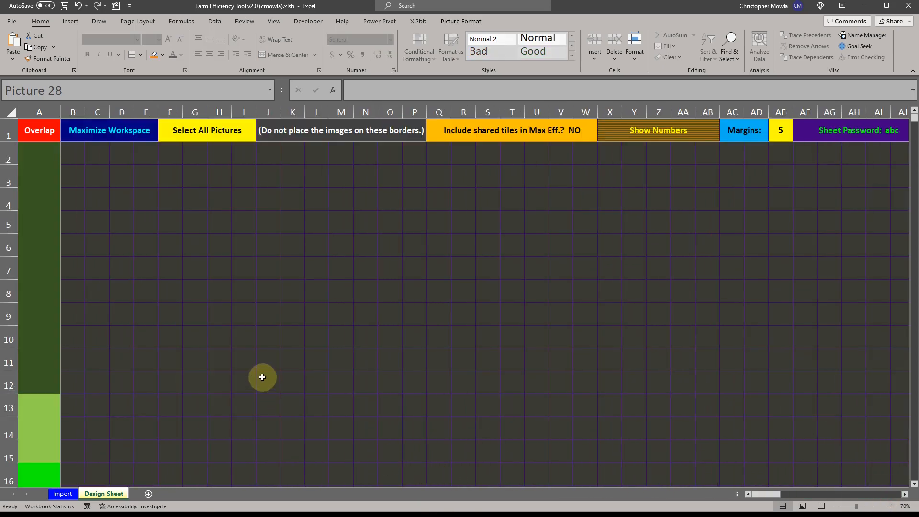
left_click(125, 177)
key("ctrl+v")
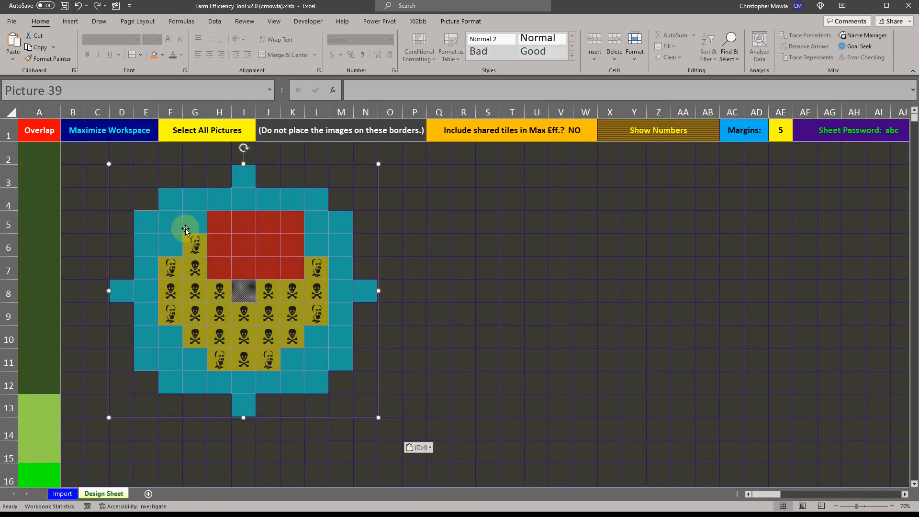
- Paste a second skull farm picture and align it to O3:Y13, directly beside the first one
key("ctrl+v")
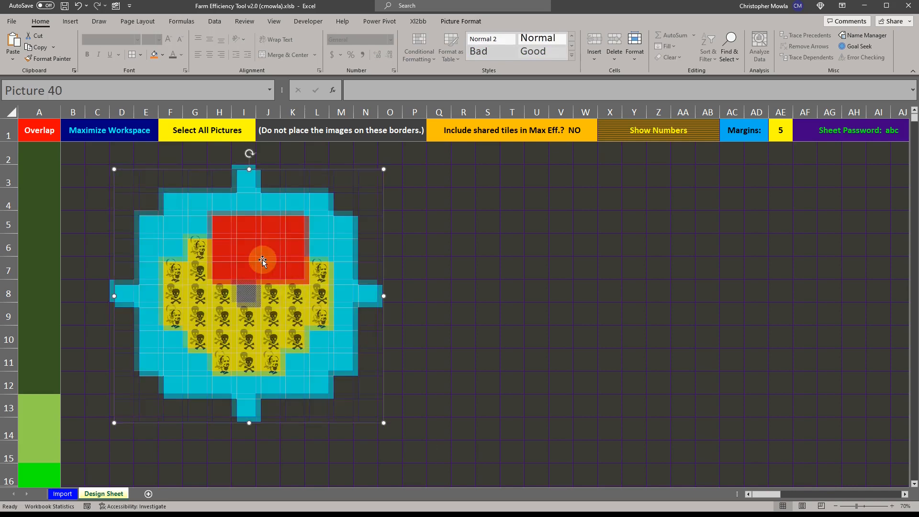
left_click_drag(263, 259, 494, 265)
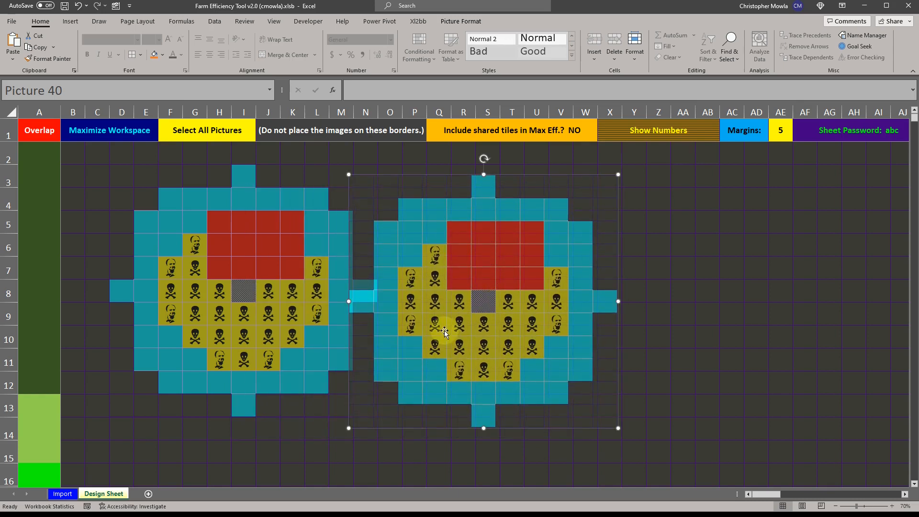
left_click(496, 311)
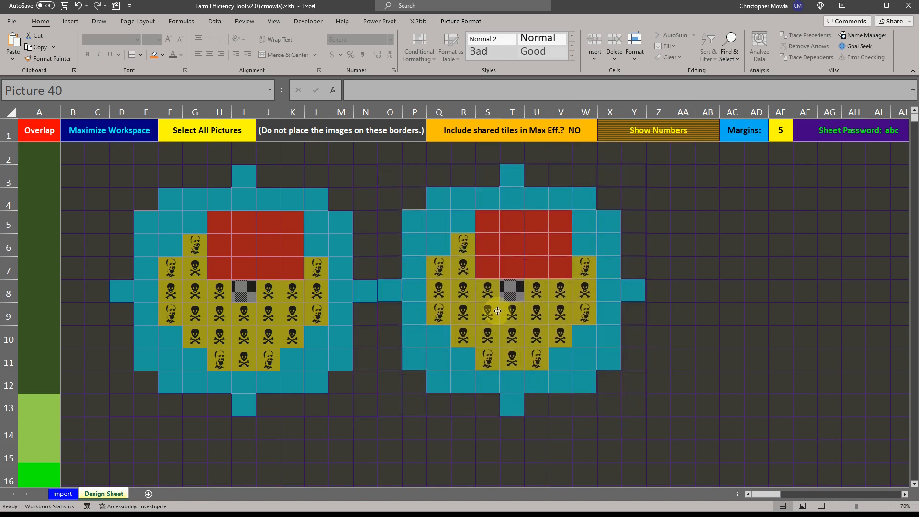
left_click(431, 299)
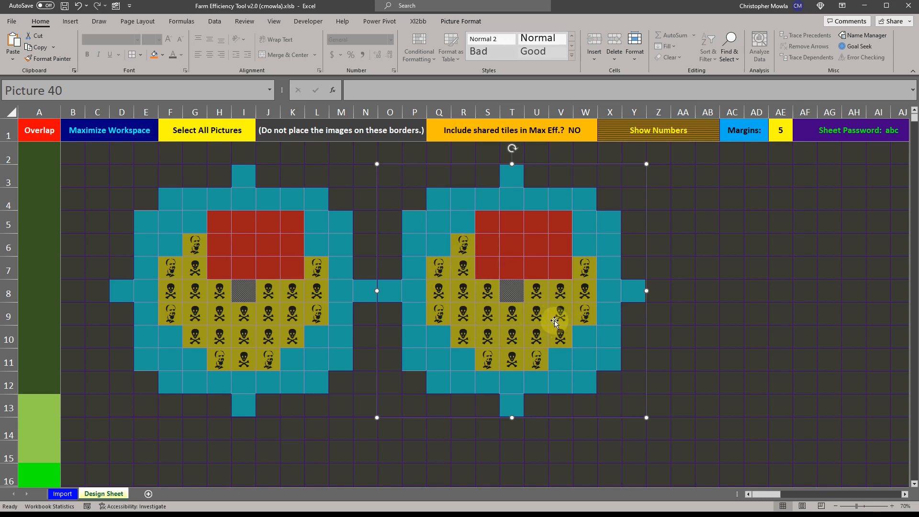
- Overlap the second skull farm picture with the first, placing it at J3:T13 and then at I4:S14
left_click_drag(545, 311, 421, 314)
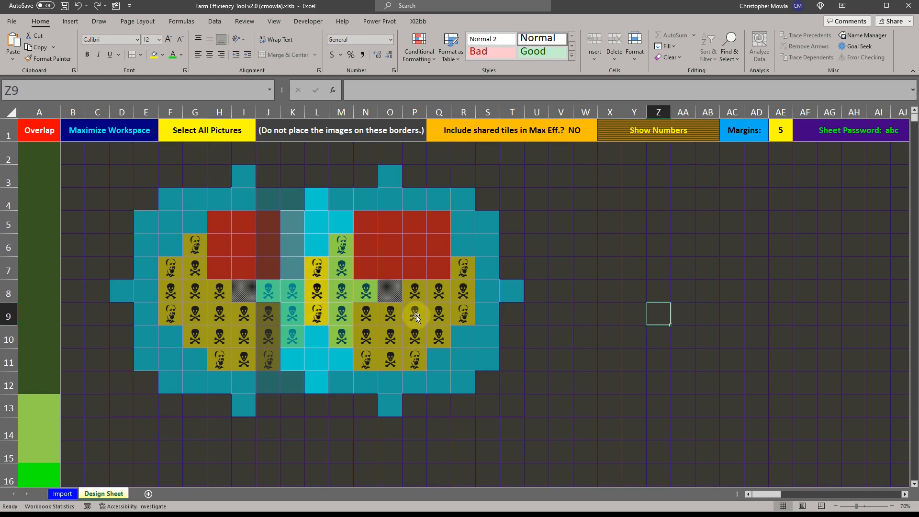
left_click_drag(413, 320, 388, 335)
left_click(595, 331)
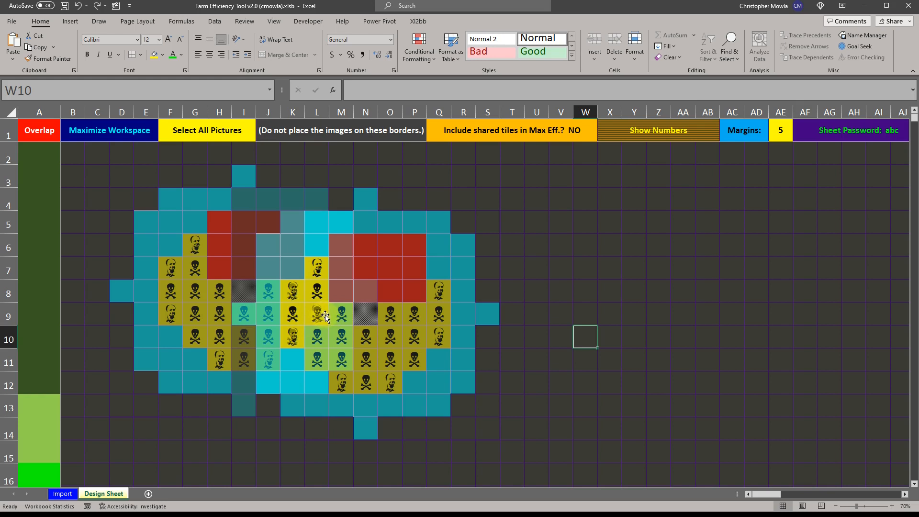
- Try further overlap positions for the second skull farm picture
left_click_drag(412, 313, 447, 337)
left_click(202, 245)
key("Escape")
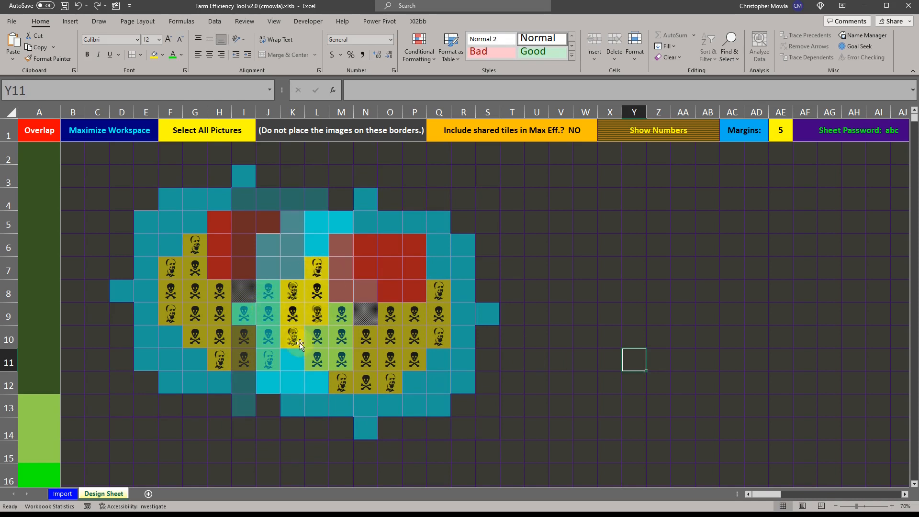
left_click_drag(339, 349, 423, 292)
left_click(610, 268)
- Inspect the farm templates, selecting the inner area FA6:FG12 of the star-free yellow one
left_click_drag(772, 494, 886, 494)
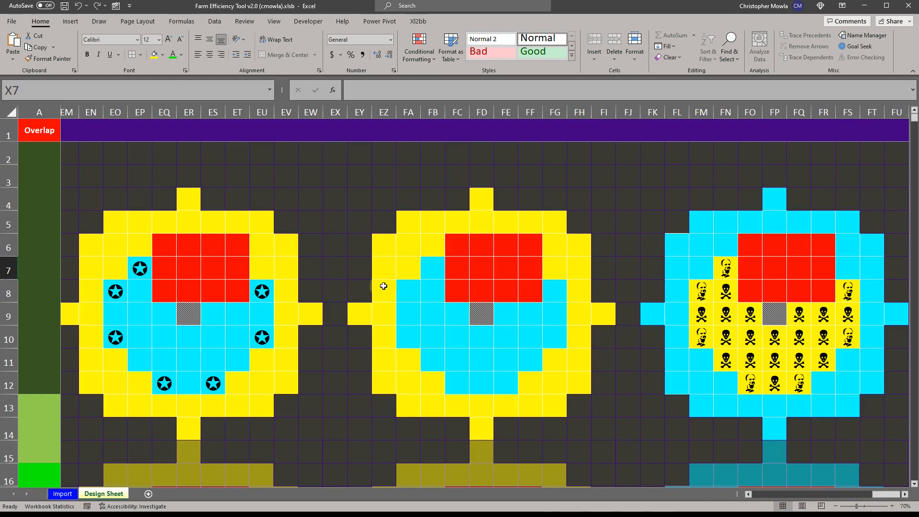
left_click_drag(416, 253, 560, 382)
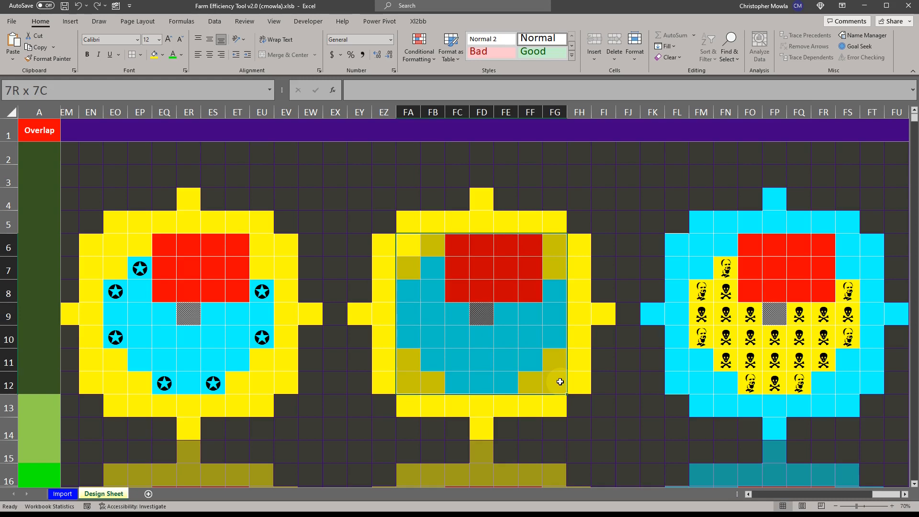
left_click_drag(380, 199, 322, 152)
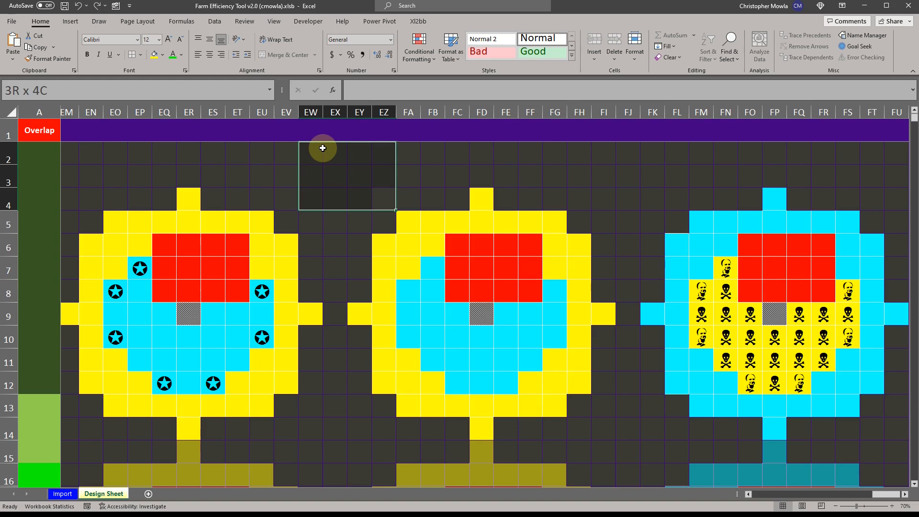
left_click(331, 131)
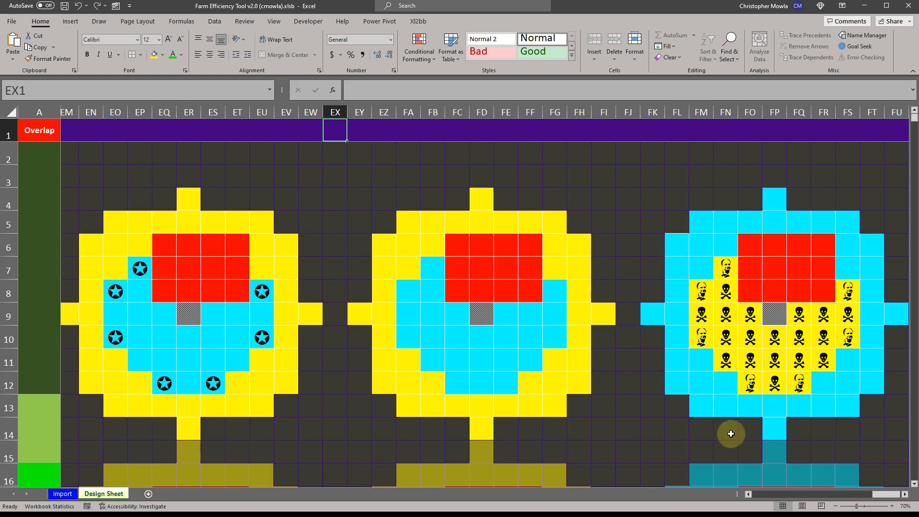
- Reposition the second skull farm picture over the first at H5:R15, and again at I3:S13
left_click_drag(892, 495, 737, 481)
mouse_move(371, 354)
left_mouse_down()
mouse_move(411, 330)
mouse_move(436, 279)
mouse_move(411, 326)
mouse_move(373, 345)
left_mouse_up()
left_click(532, 325)
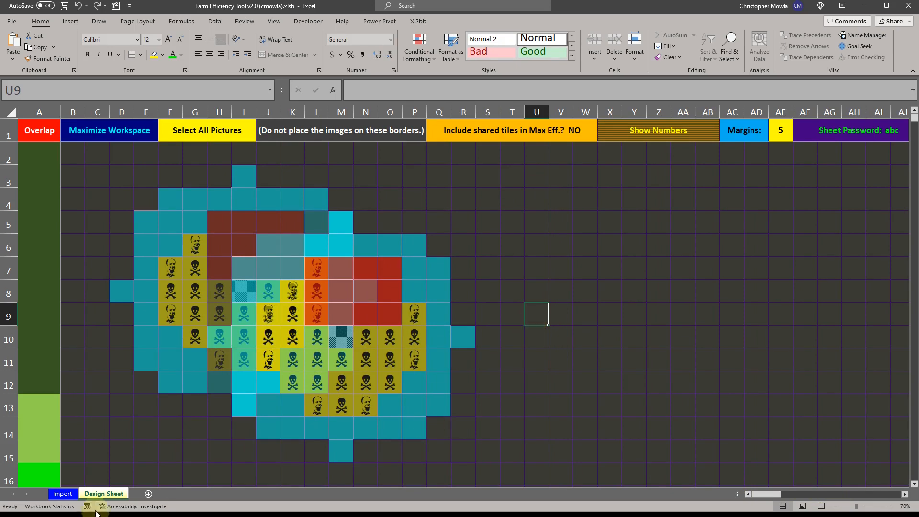
left_click_drag(366, 372, 391, 325)
left_click(585, 337)
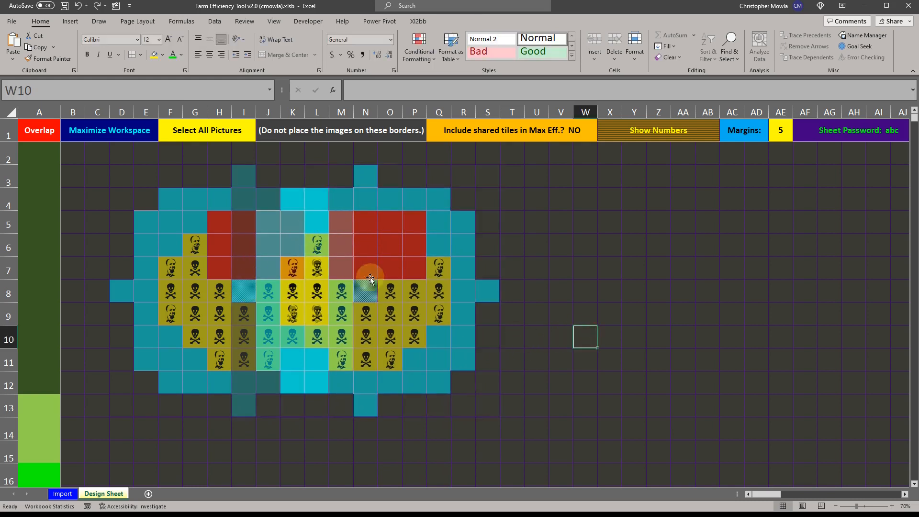
- Select both overlapping farm pictures on the Design Sheet and generate their overlap sheet
left_click_drag(76, 150, 518, 423)
left_click(36, 130)
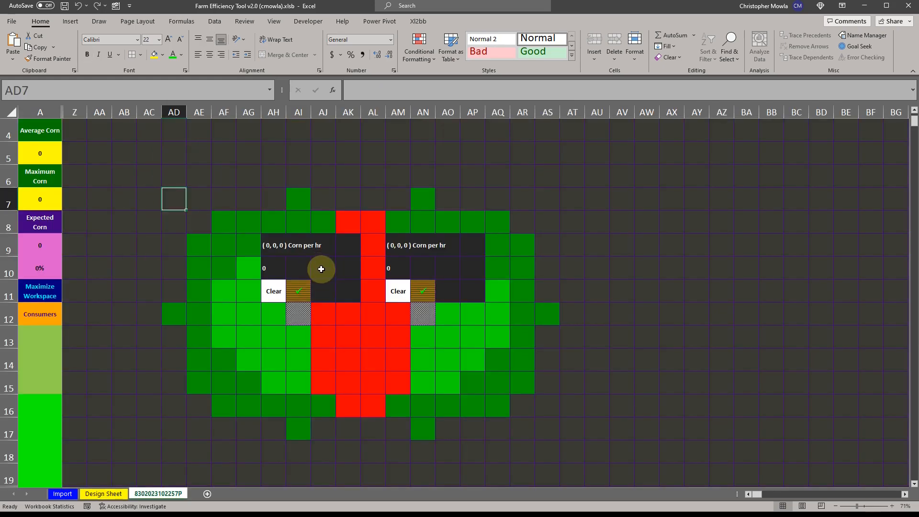
- Try Max Eff. (Sel) on the left farm with the range AD7:AN18, and clear that farm's fields
double_click(322, 269)
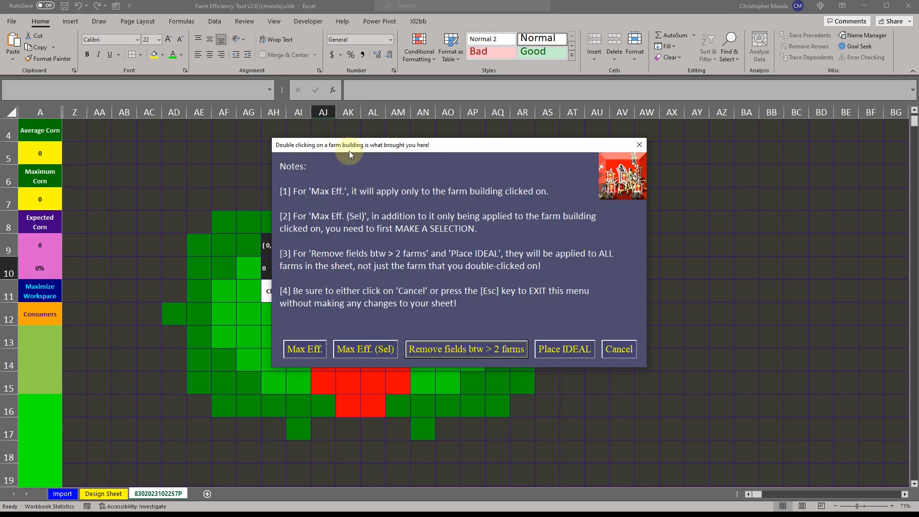
left_click_drag(349, 151, 538, 151)
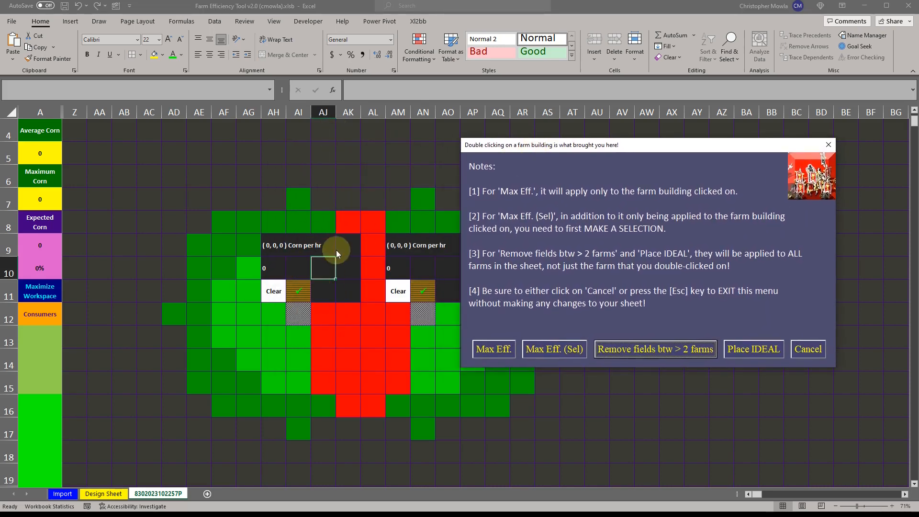
left_click(567, 351)
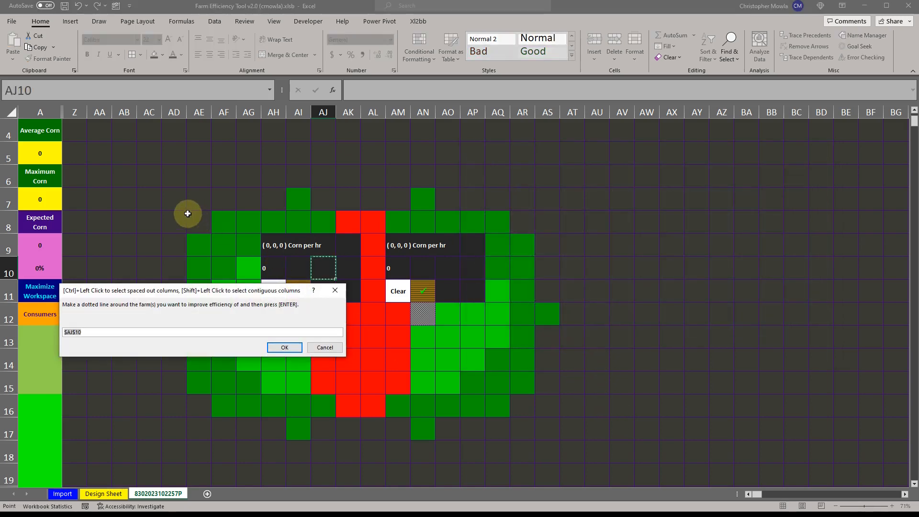
left_click(285, 349)
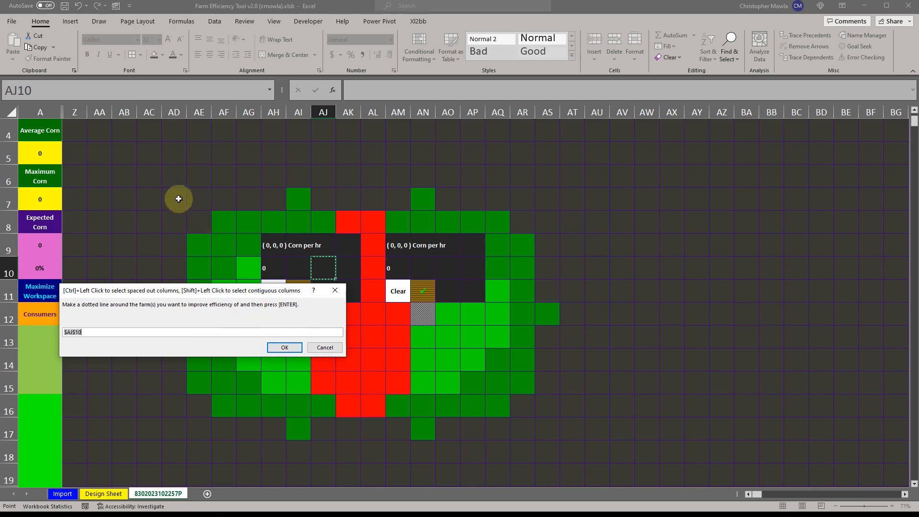
left_click_drag(177, 196, 412, 445)
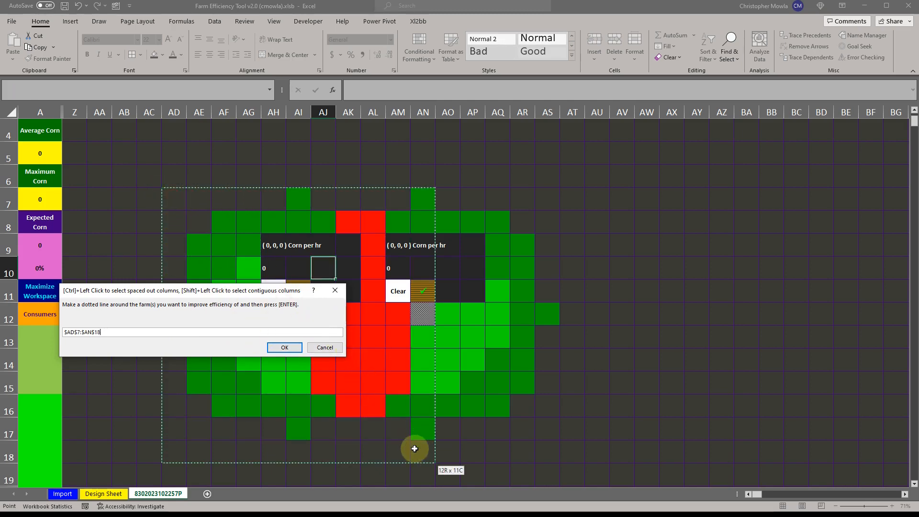
left_click(285, 348)
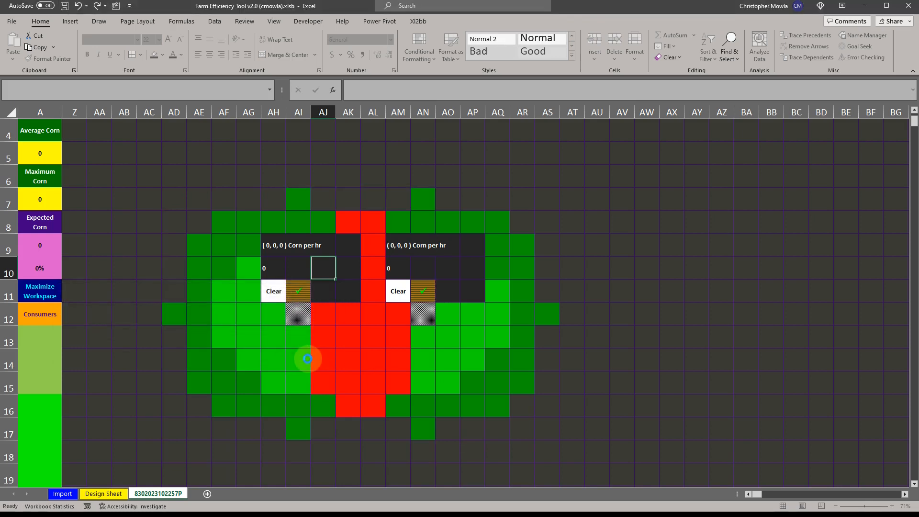
left_click(282, 294)
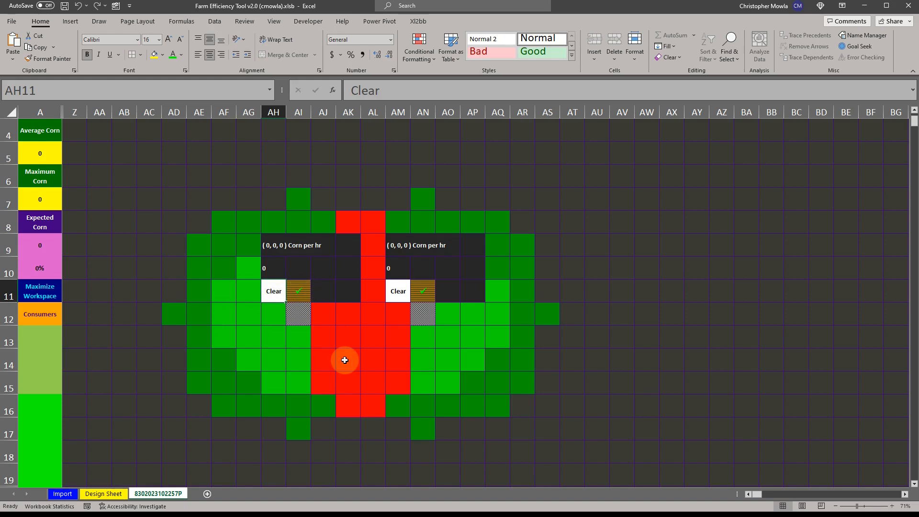
- Apply Max Eff. to the left farm and place the right farm's fields by hand in AO12:AP15 and AN13:AN15
double_click(376, 349)
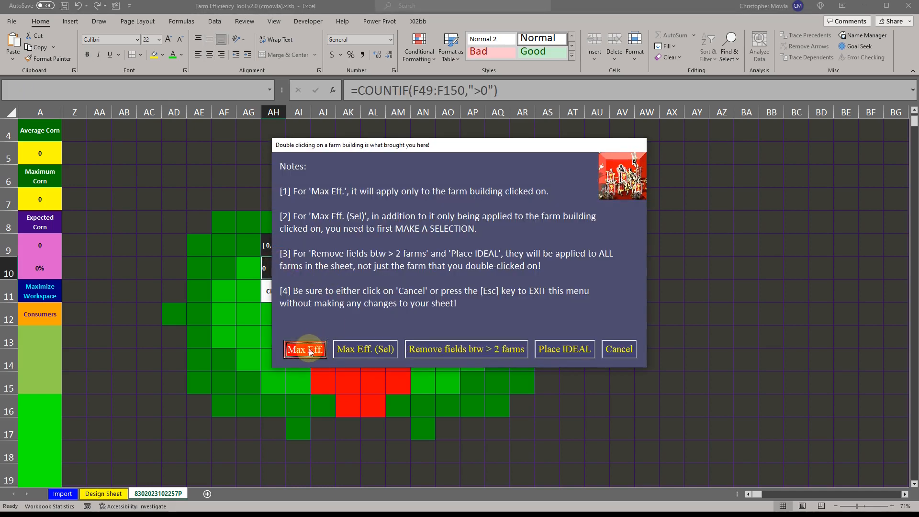
left_click(309, 352)
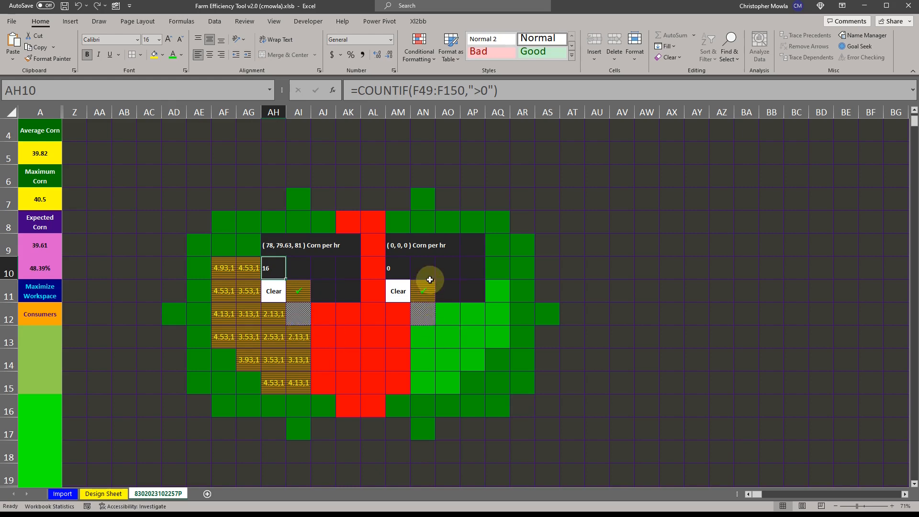
left_click(453, 268)
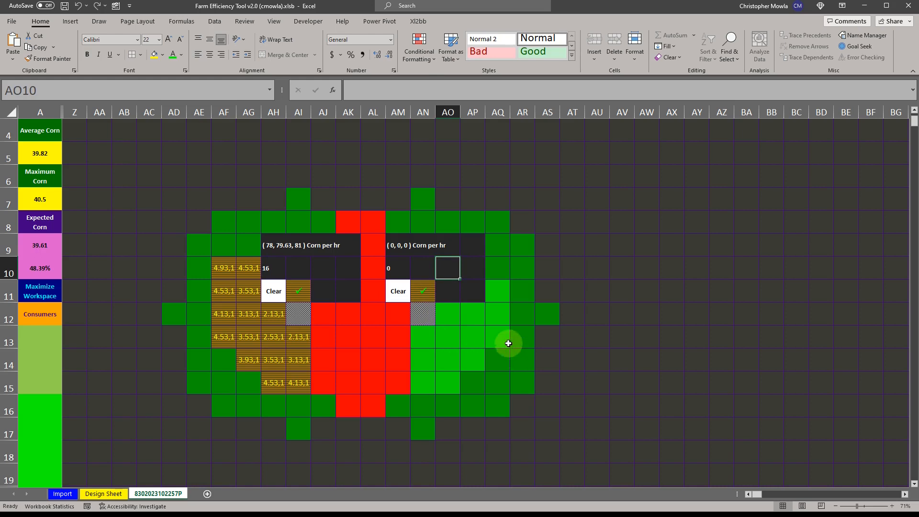
left_click_drag(498, 249, 523, 320)
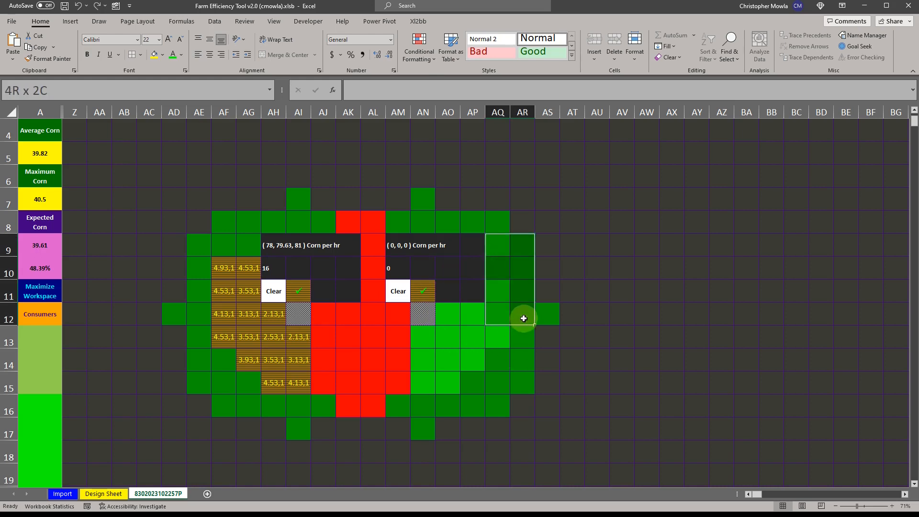
left_click_drag(448, 313, 464, 372)
left_click_drag(423, 338, 425, 365)
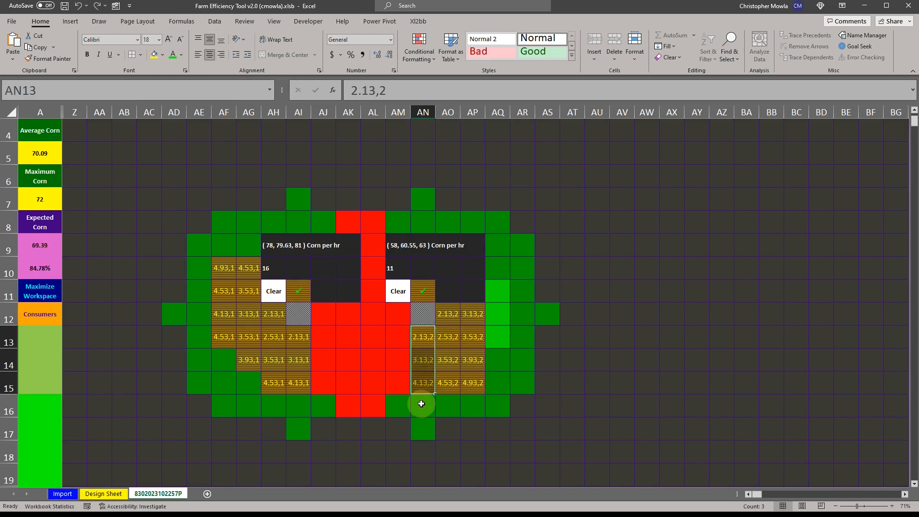
- Apply Max Eff. (Sel) to the right farm using the range AQ9:AR12
double_click(442, 271)
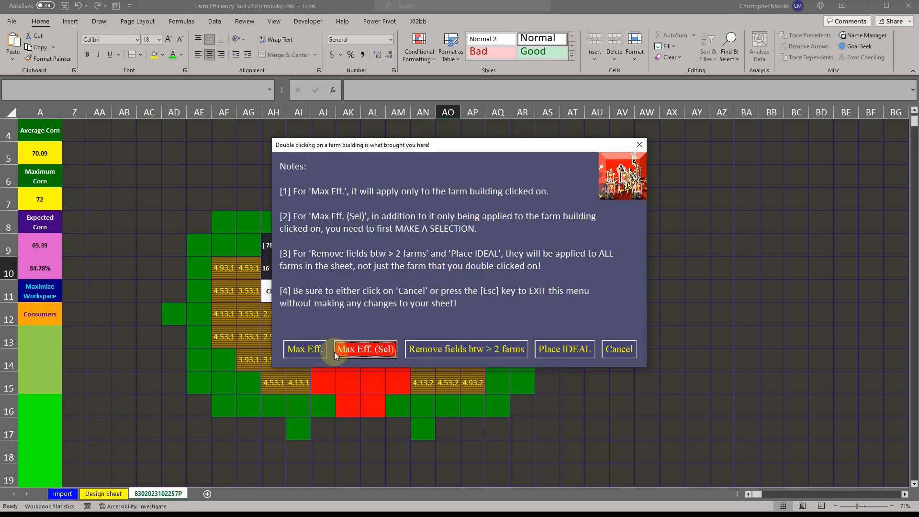
left_click_drag(487, 242, 515, 314)
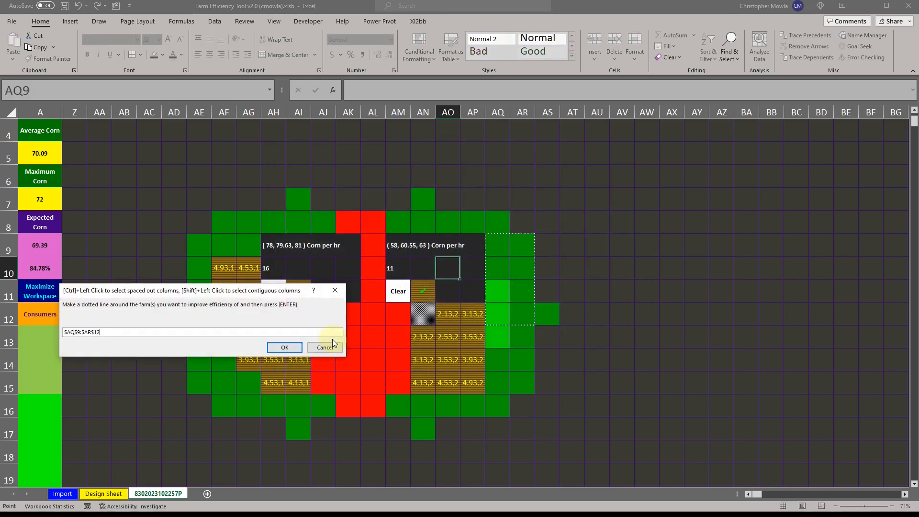
left_click(286, 348)
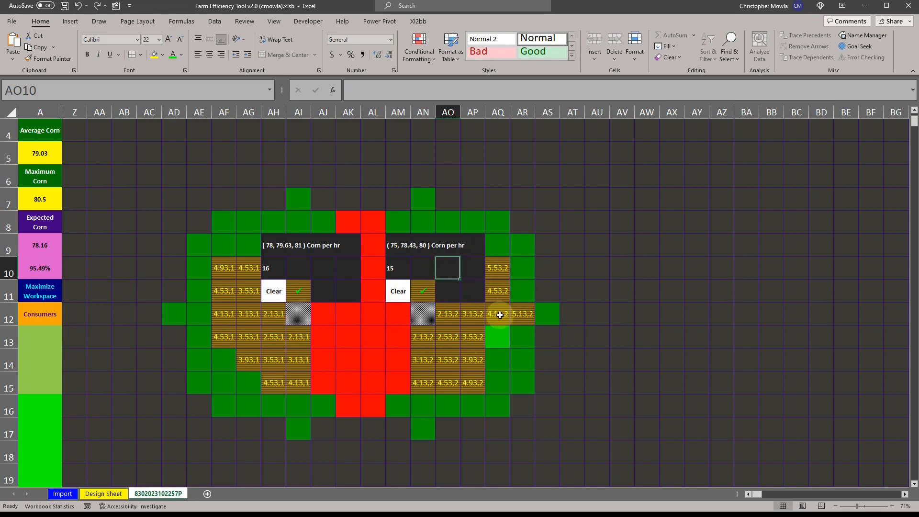
- Rearrange the right farm's fields by applying Max Eff. to the whole farm
left_click_drag(472, 313, 425, 385)
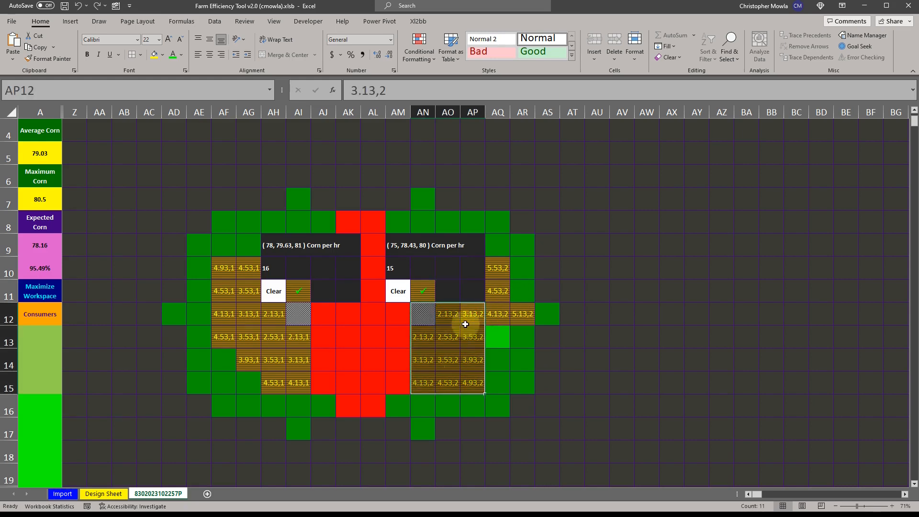
double_click(449, 263)
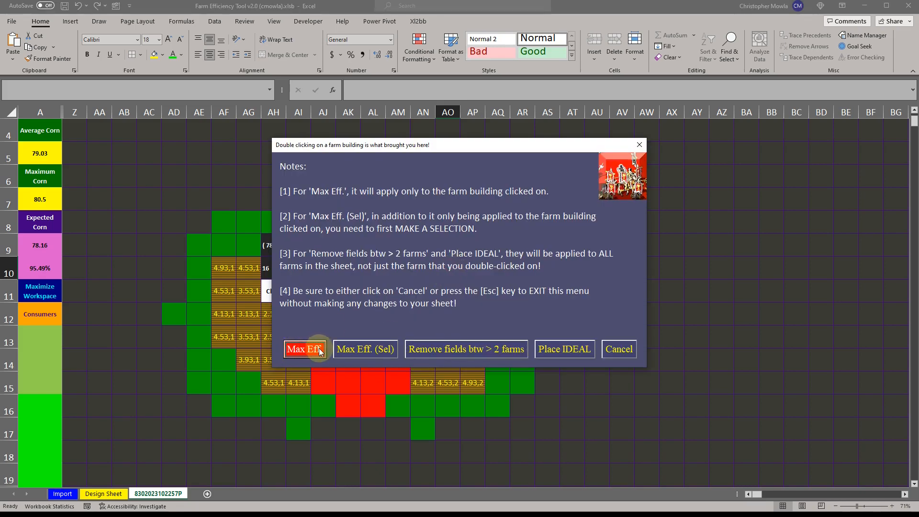
left_click(320, 349)
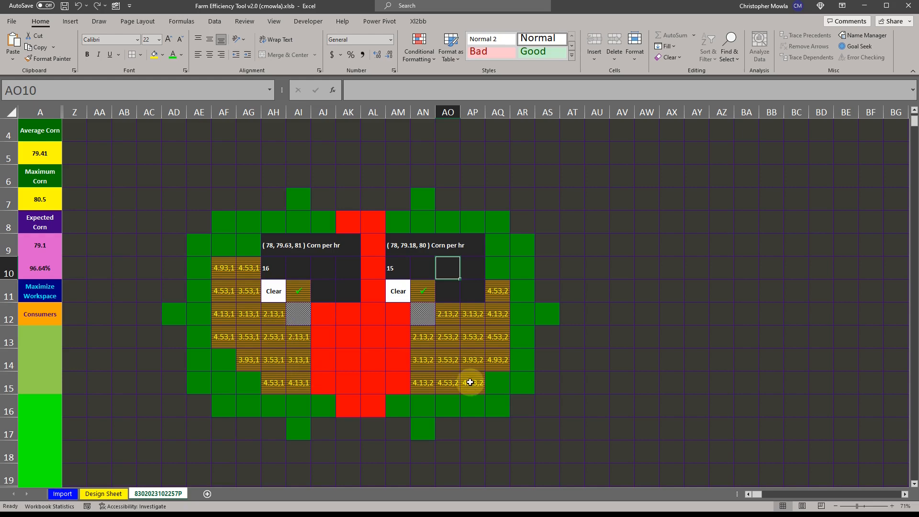
- Replace both farms' fields with fields on all the shared red tiles between them, and maximize the workspace
left_click(399, 290)
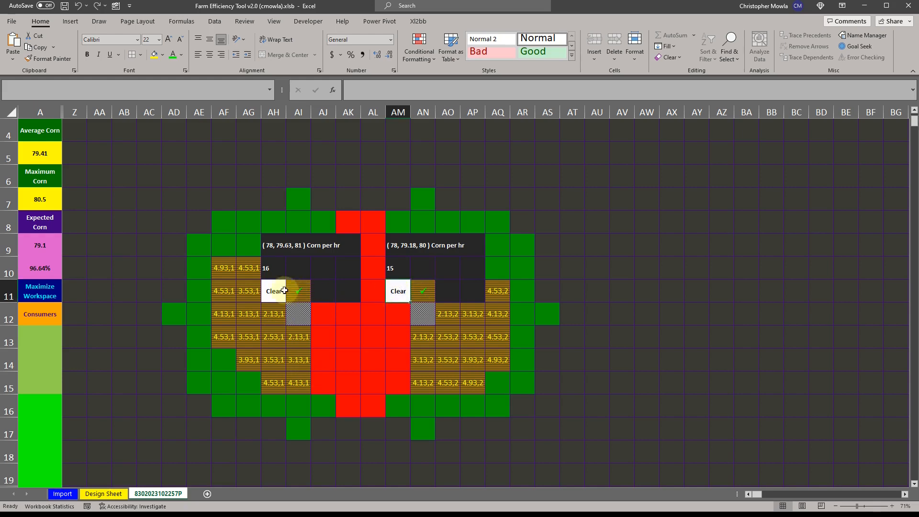
left_click(275, 291)
left_click_drag(348, 221, 375, 398)
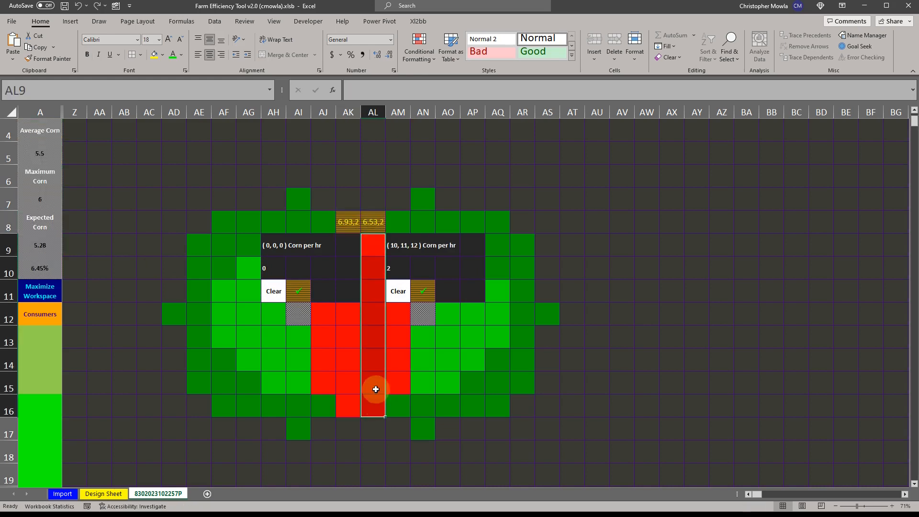
left_click_drag(327, 315, 399, 376)
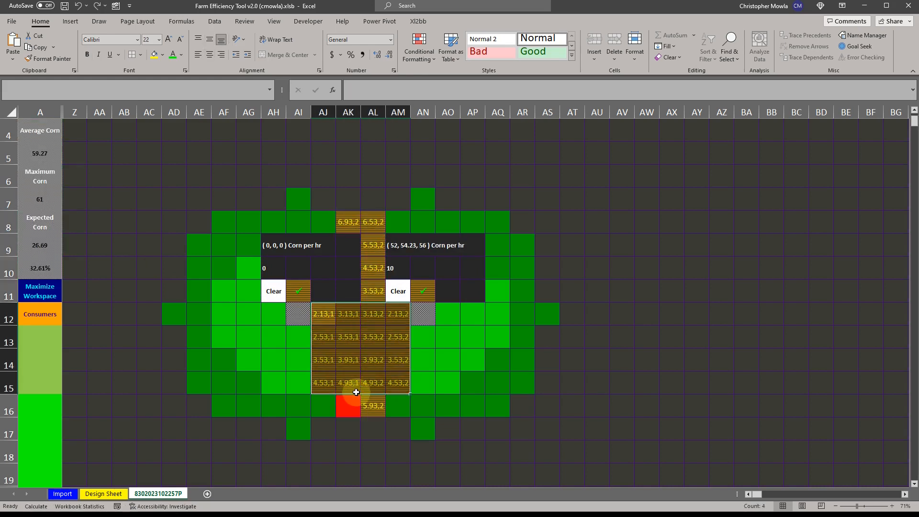
left_click(350, 405)
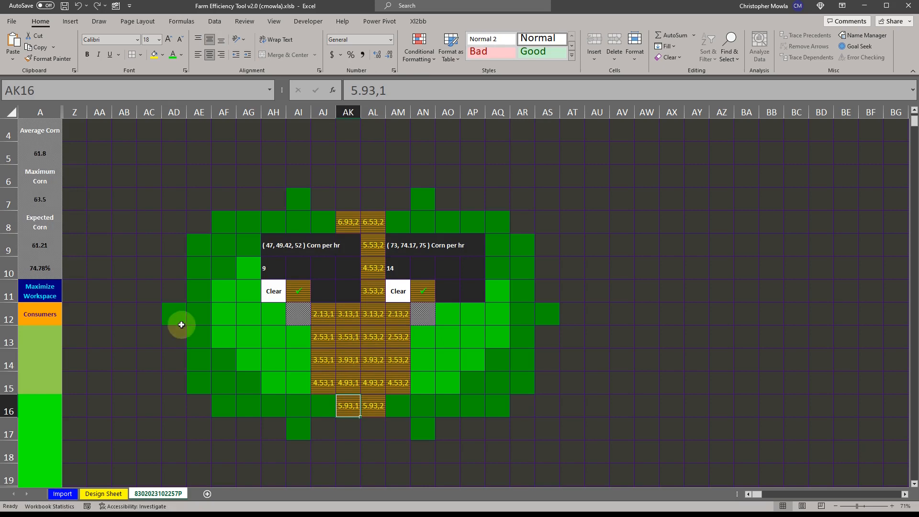
left_click(40, 256)
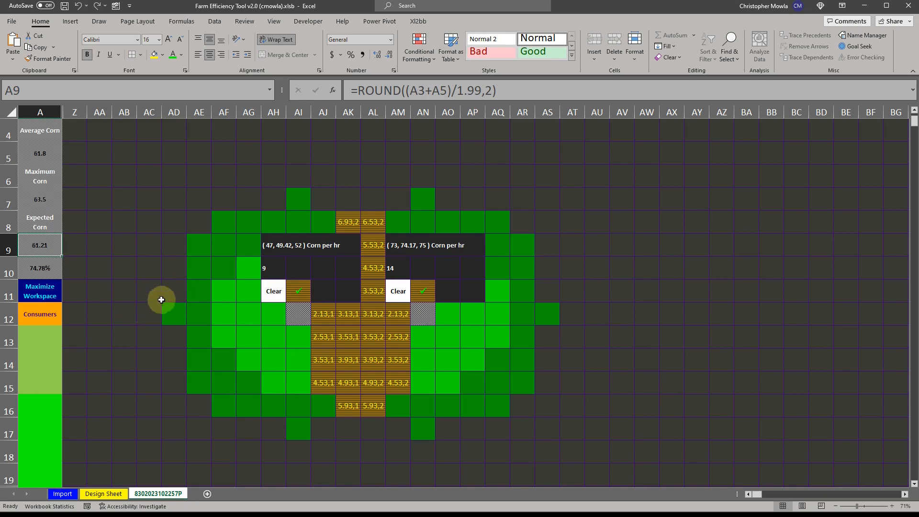
left_click(44, 289)
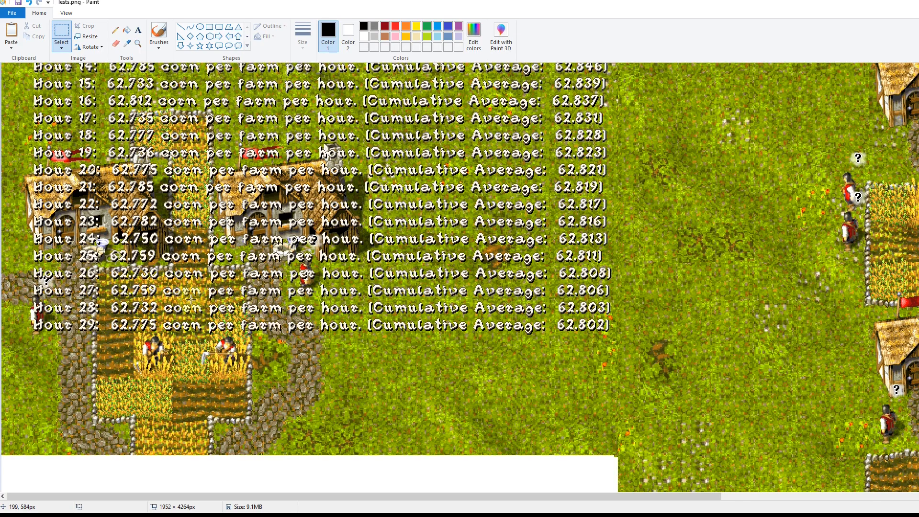
- Examine the hourly corn-per-farm test results for the shared-field layout in the Paint image and compare them with the sheet's expected corn
scroll(144, 415, "up", 3)
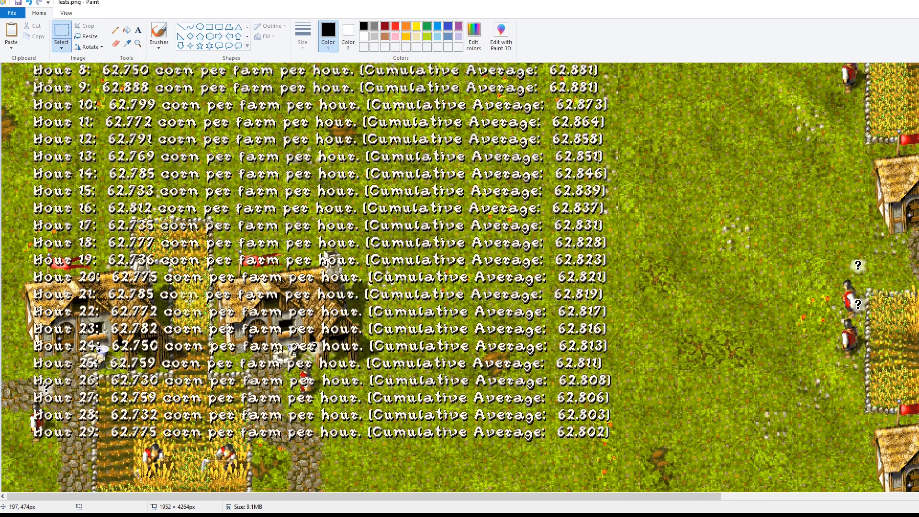
scroll(381, 417, "up", 7)
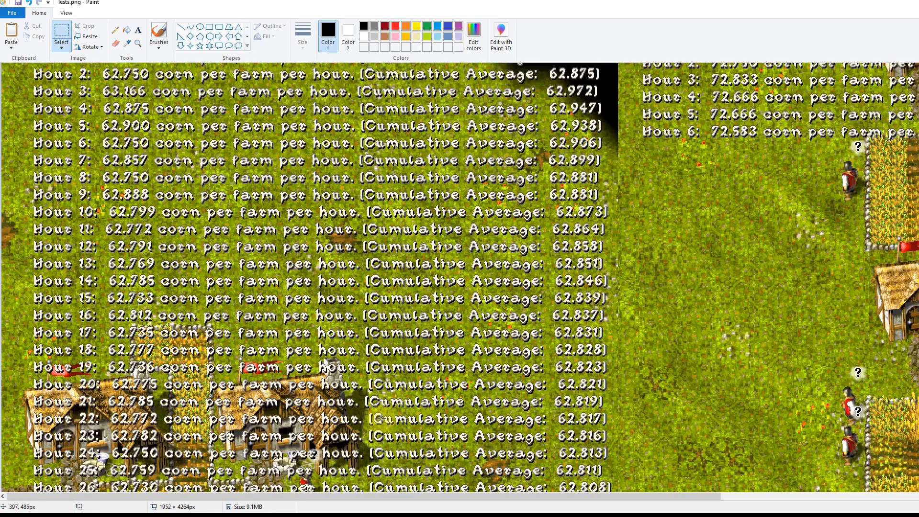
scroll(380, 417, "down", 6)
scroll(383, 371, "up", 5)
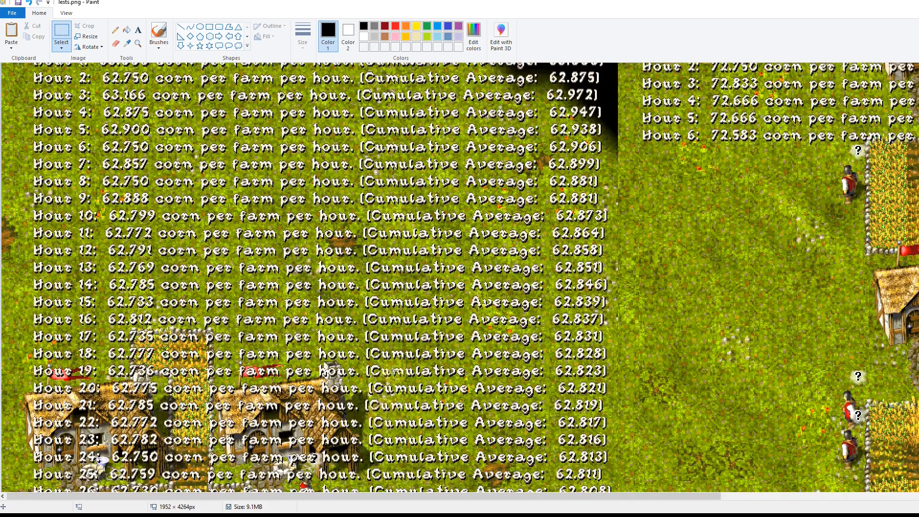
scroll(567, 239, "down", 5)
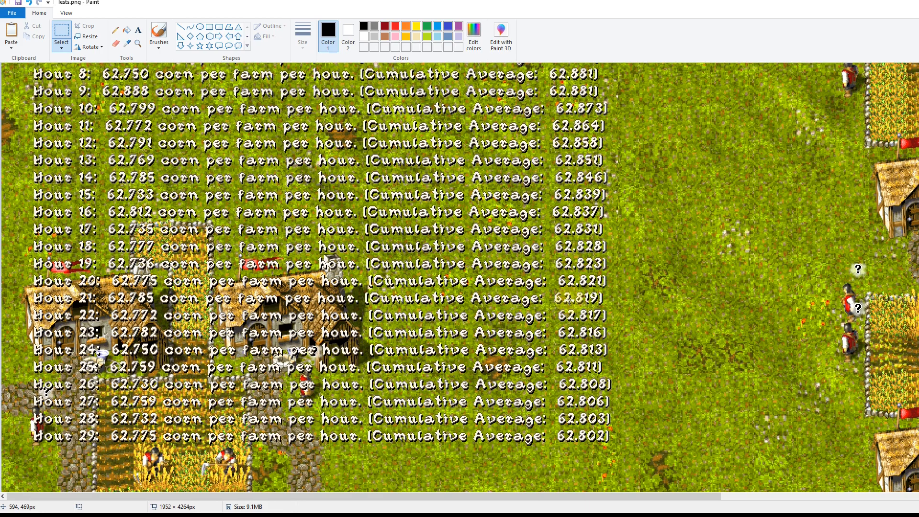
scroll(569, 300, "down", 3)
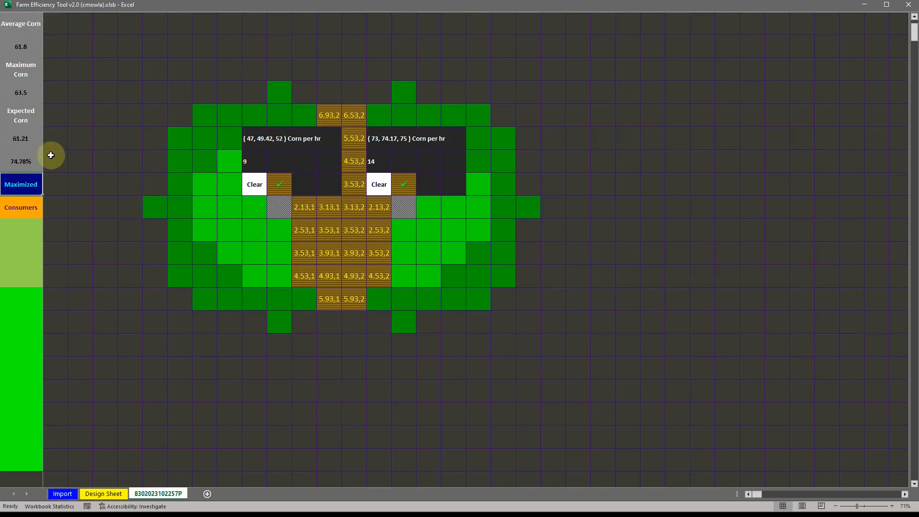
scroll(53, 182, "up", 1)
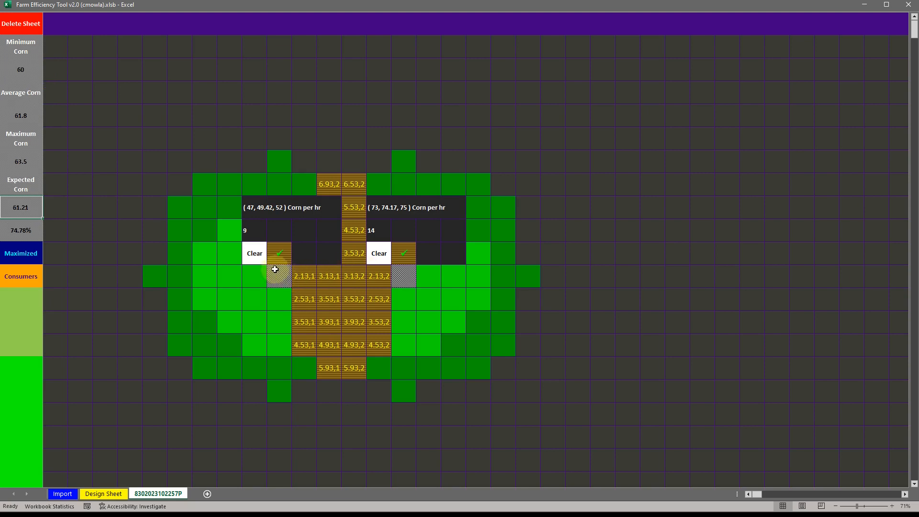
- Clear both farms' fields and place five fields for the left farm at AI13:AI15 and AH13:AH14
left_click(250, 251)
left_click(285, 303)
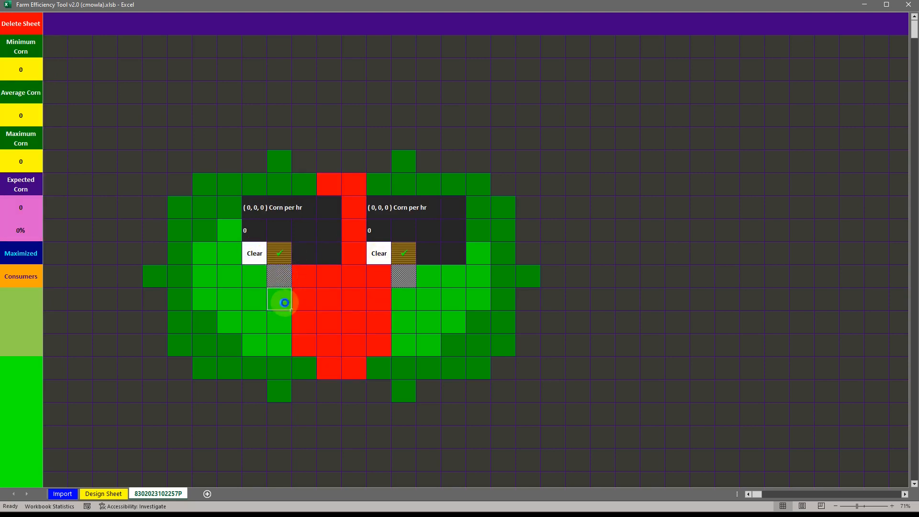
left_click(285, 344)
left_click(279, 321)
left_click(255, 322)
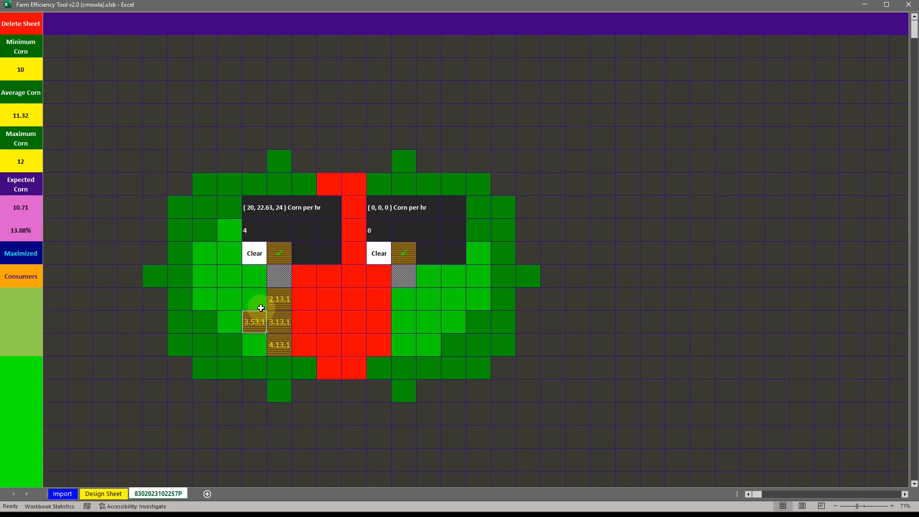
left_click(254, 298)
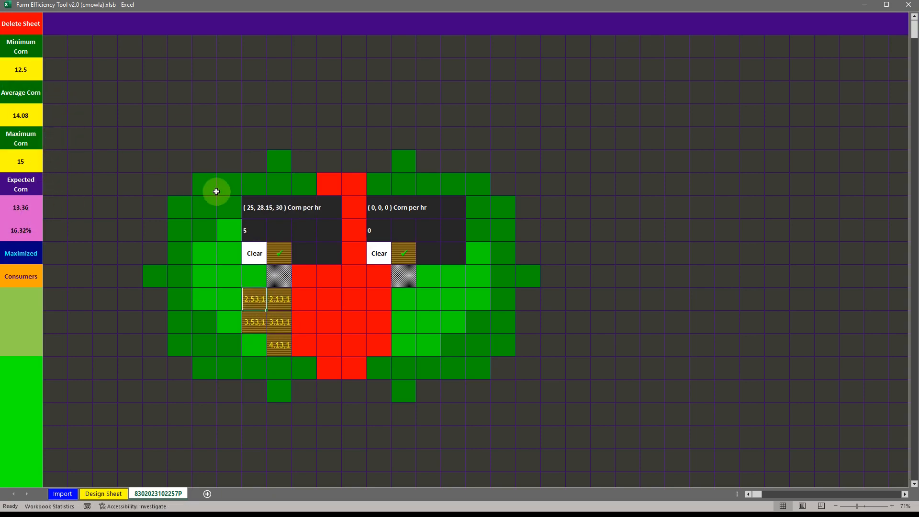
- Place four fields for the right farm at AO13, AN15, AN14 and AQ15
left_click(426, 307)
left_click(403, 345)
left_click(404, 322)
left_click(479, 345)
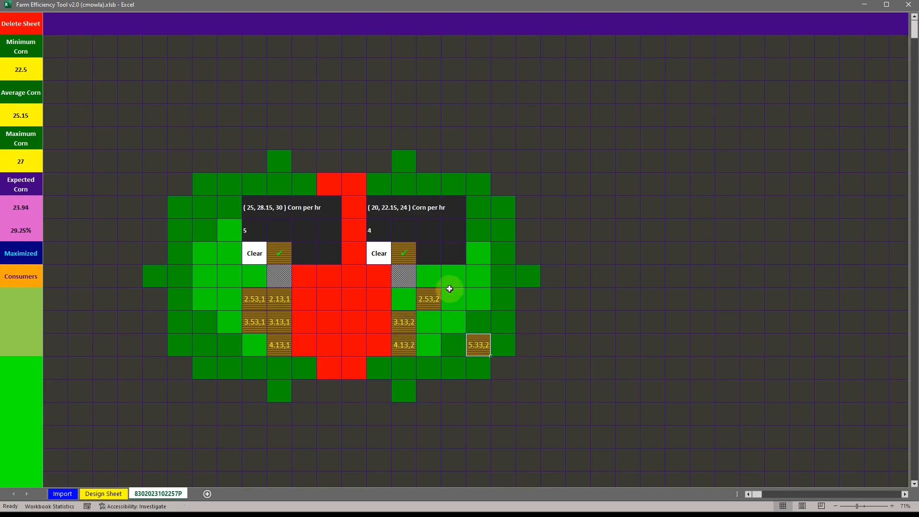
- Place a fifth field for the right farm at AM14
left_click(377, 324)
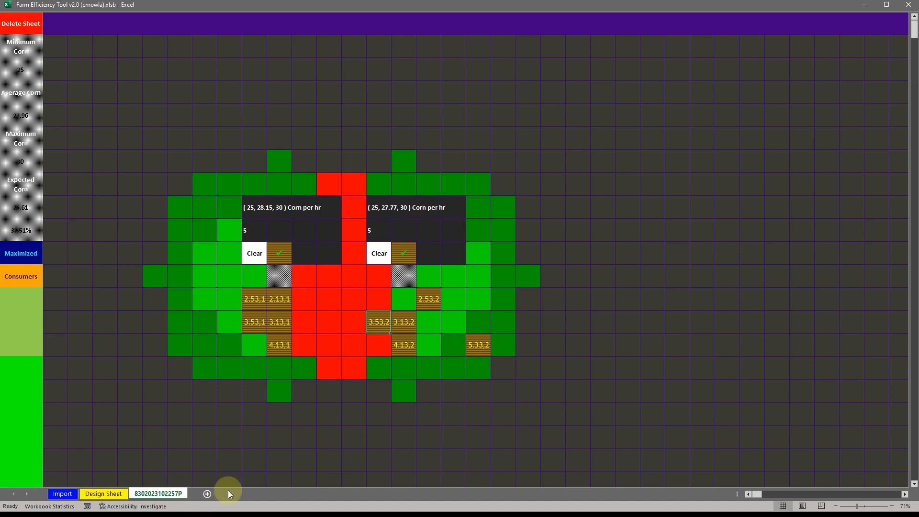
- Unhide the Farm Efficiency sheet and examine its table of distance sums and corn values down to the last row
right_click(174, 493)
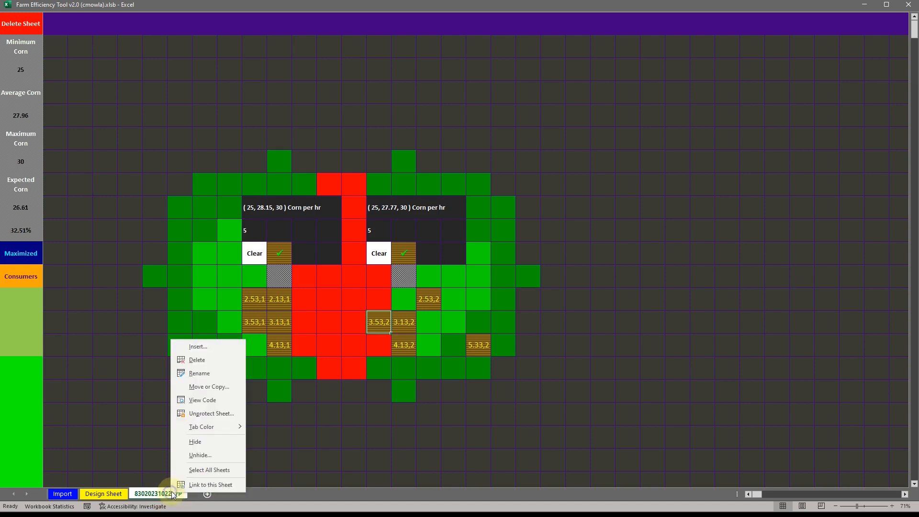
left_click(205, 454)
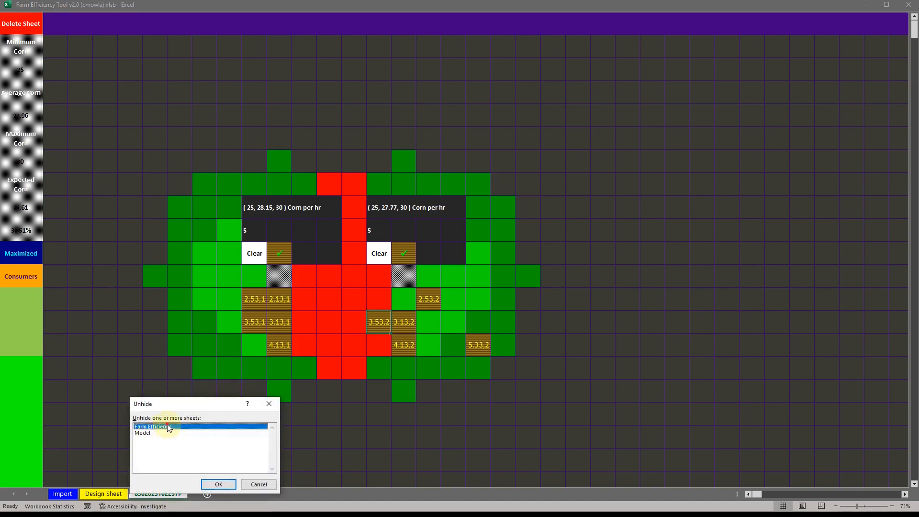
left_click(216, 485)
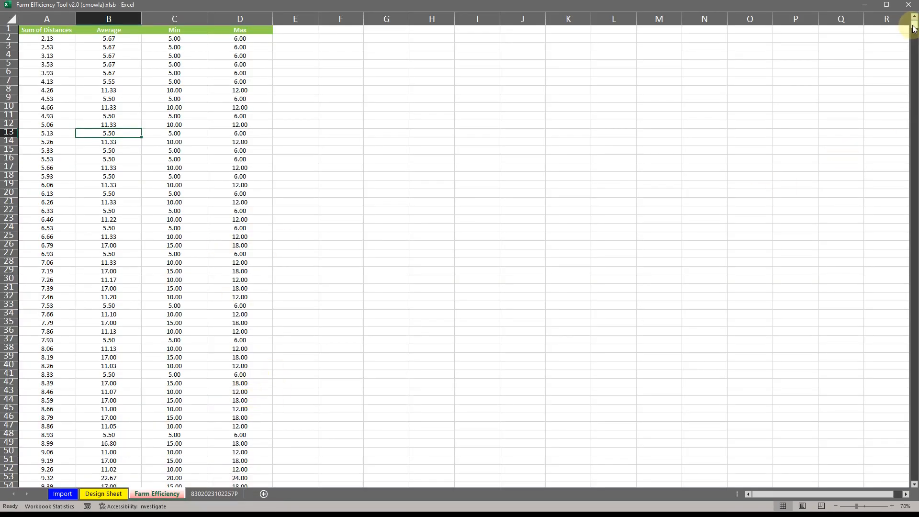
left_click_drag(913, 28, 901, 512)
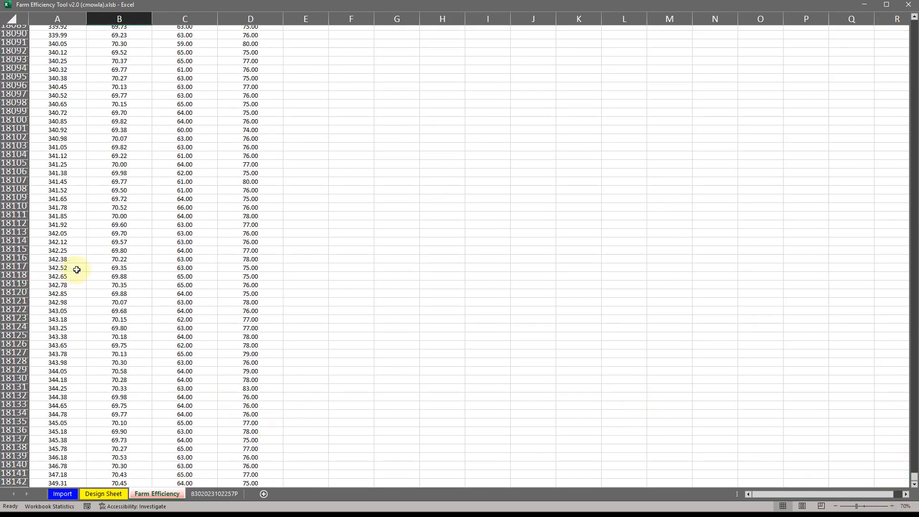
- Hide the Farm Efficiency sheet and unhide the Model sheet
right_click(165, 493)
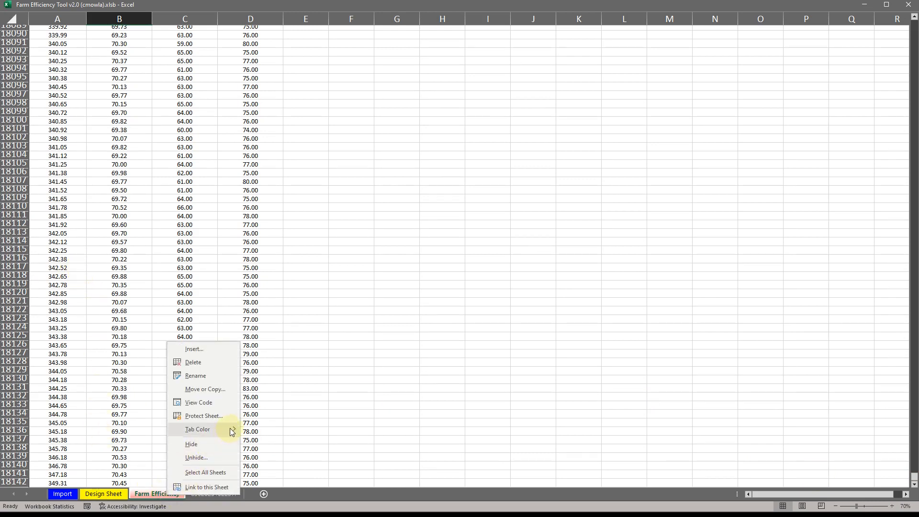
mouse_move(229, 429)
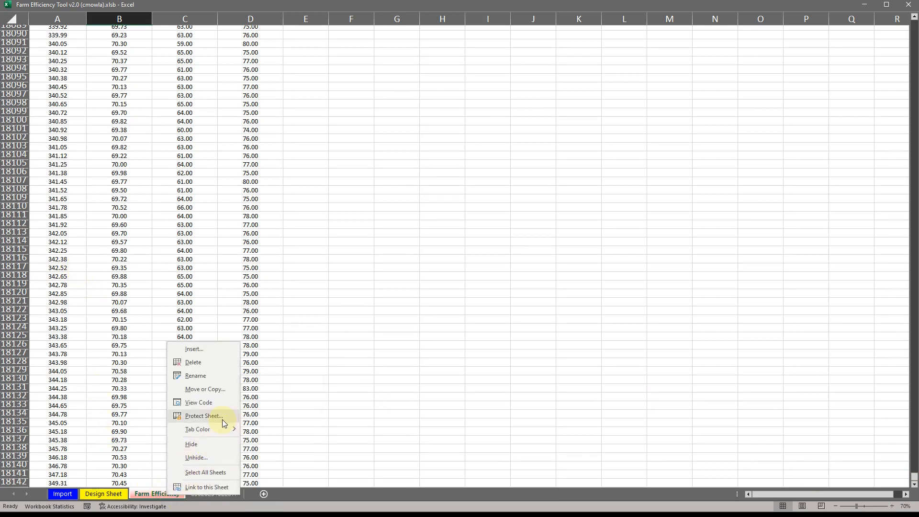
left_click(224, 444)
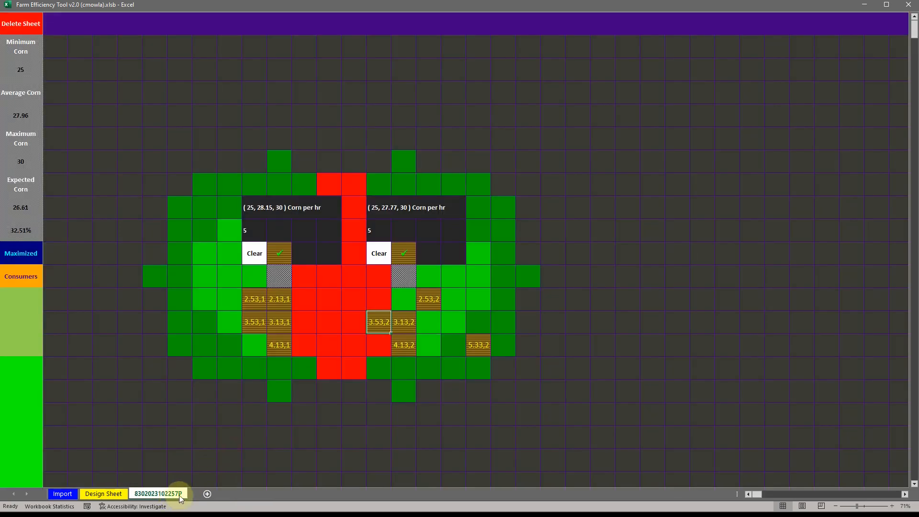
right_click(179, 494)
left_click(196, 458)
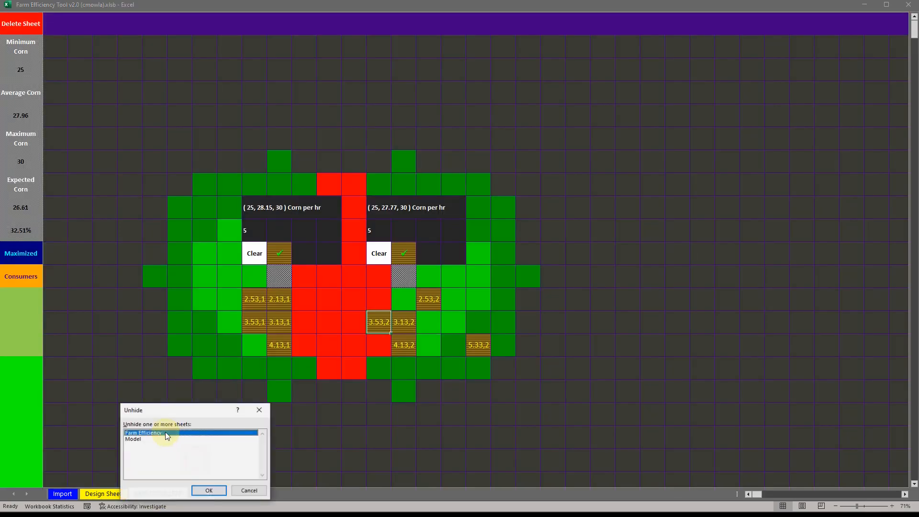
double_click(137, 439)
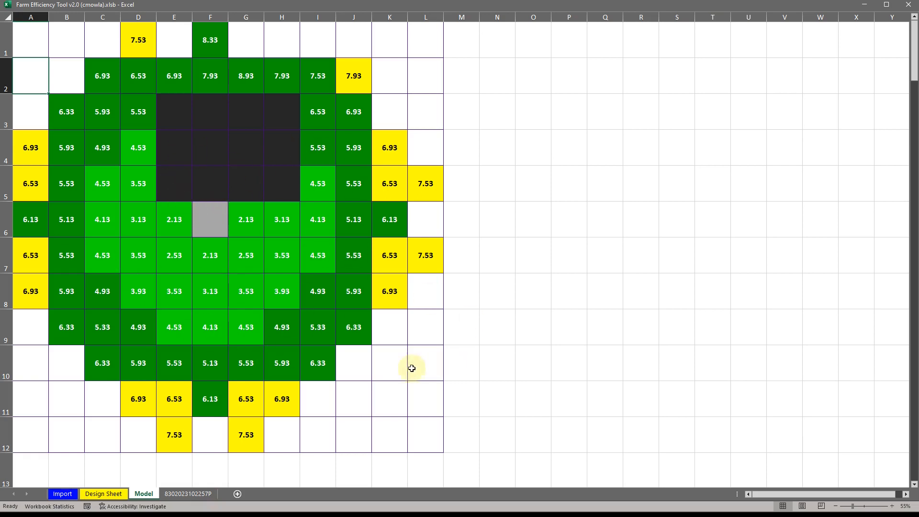
- Examine the yellow distance tiles around the outer edge of the farm's range in the Model sheet
left_click_drag(36, 146, 34, 184)
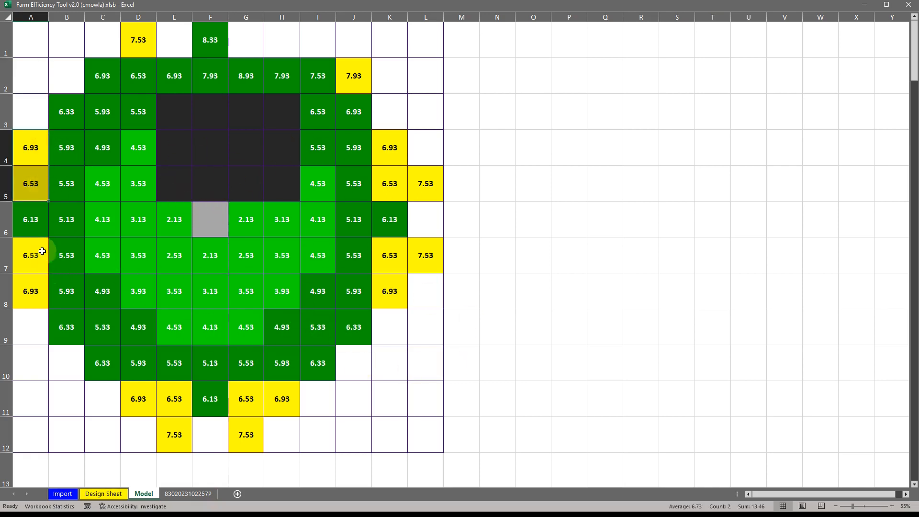
left_click_drag(42, 251, 40, 282)
left_click_drag(143, 395, 186, 434)
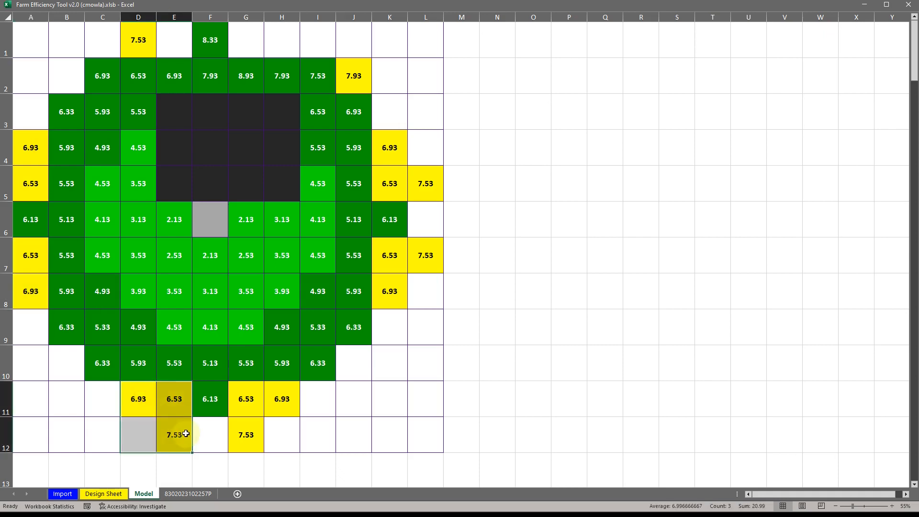
left_click_drag(287, 403, 243, 404)
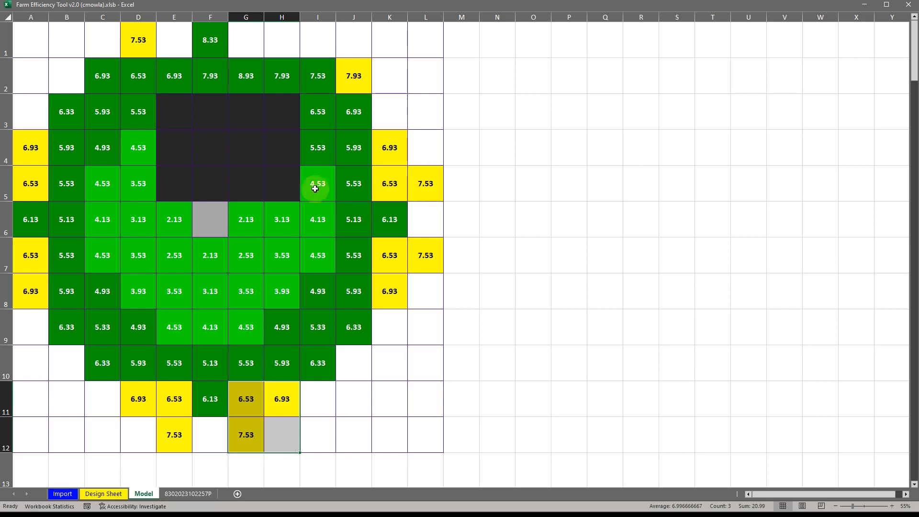
left_click_drag(64, 35, 354, 70)
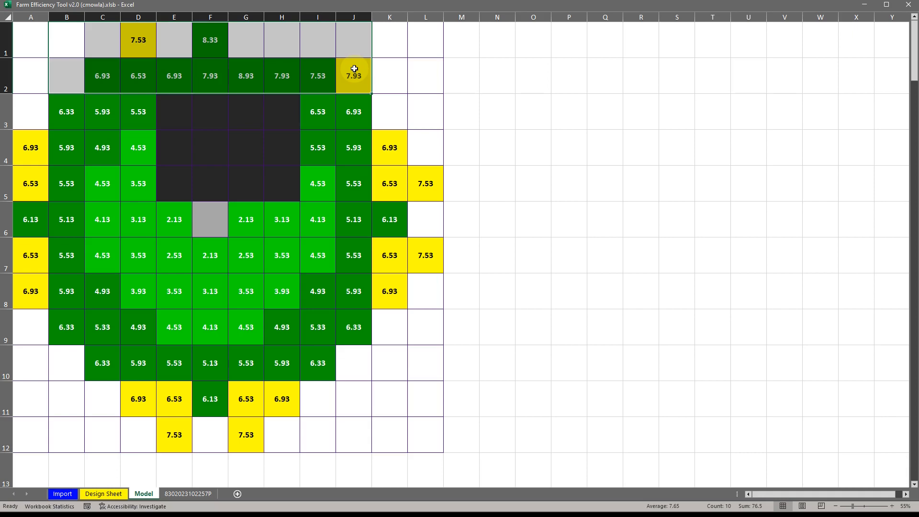
left_click_drag(355, 69, 381, 75)
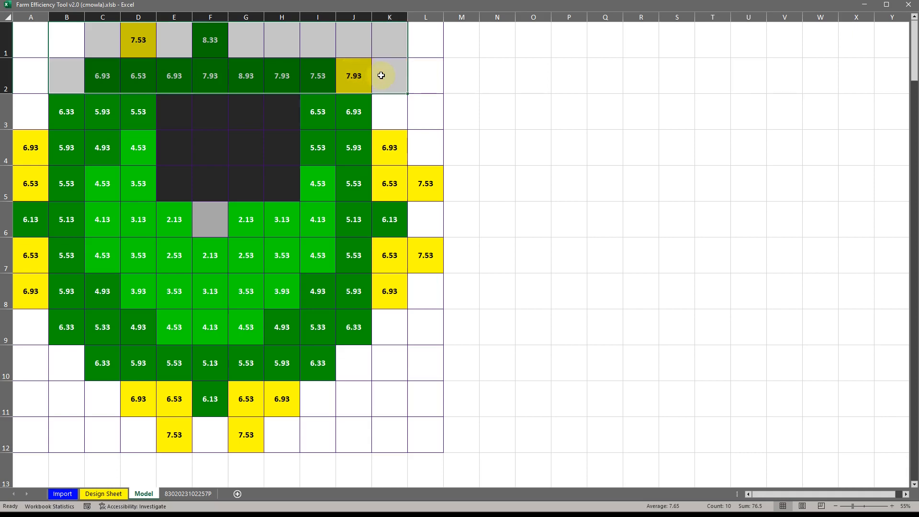
left_click_drag(387, 137, 424, 180)
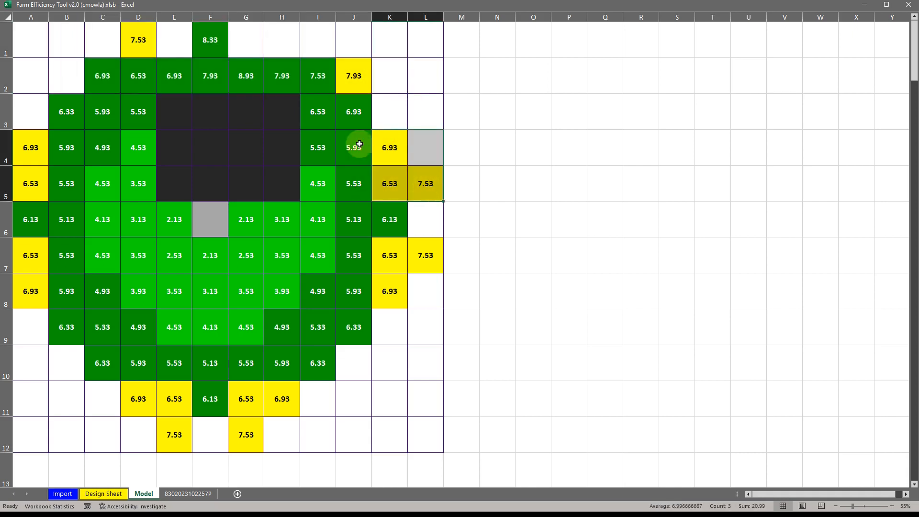
left_click(356, 82)
left_click_drag(394, 257, 424, 293)
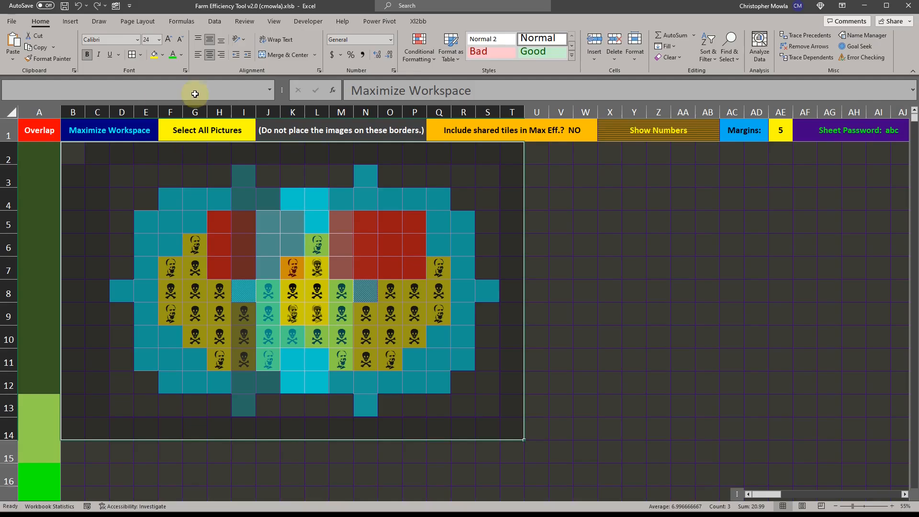
- Check the overlapping farm pictures on the Design Sheet and hide the Model sheet
left_click(338, 239)
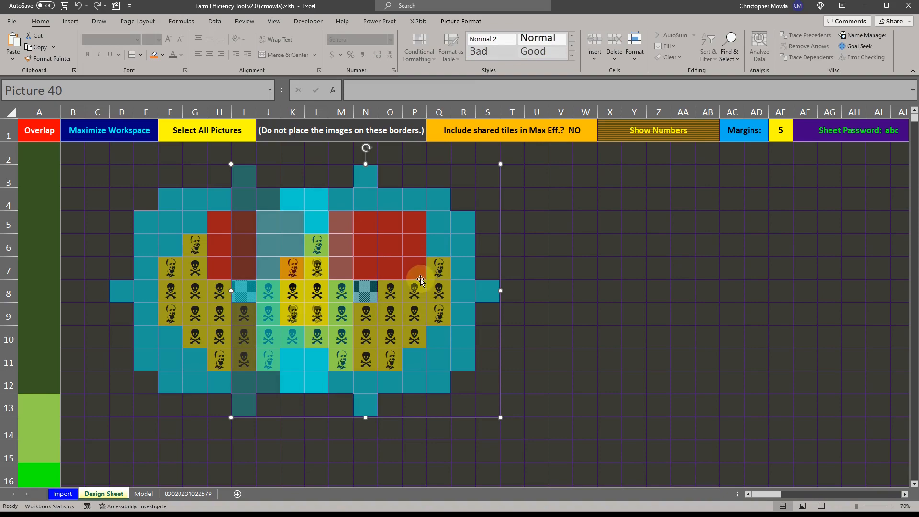
right_click(152, 494)
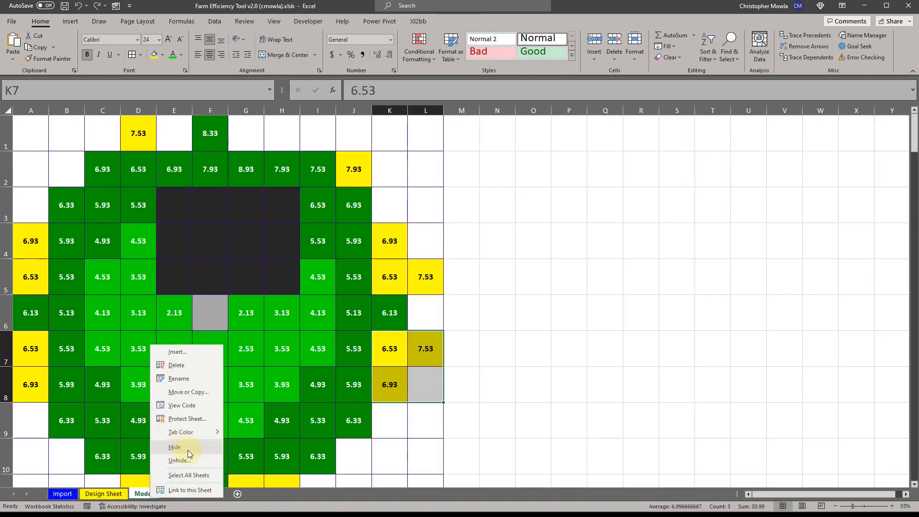
left_click(174, 447)
- Import the map folder 000 Farm Efficiency Test Map 4 from the Import sheet to generate its farm overlap sheet
left_click(69, 495)
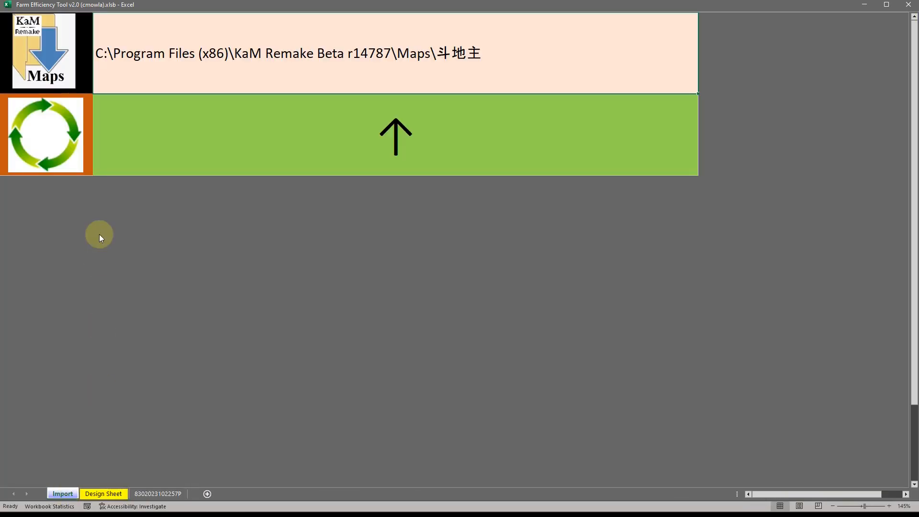
left_click(54, 66)
left_click(187, 153)
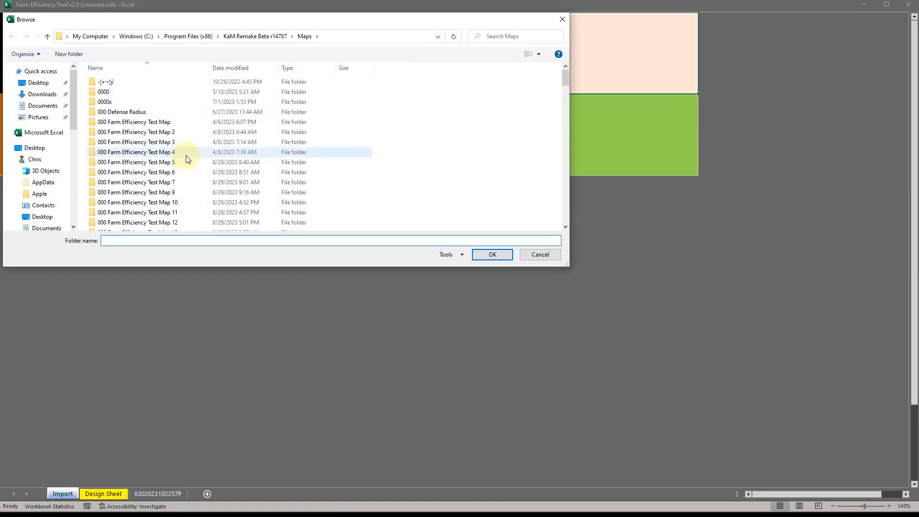
left_click(492, 254)
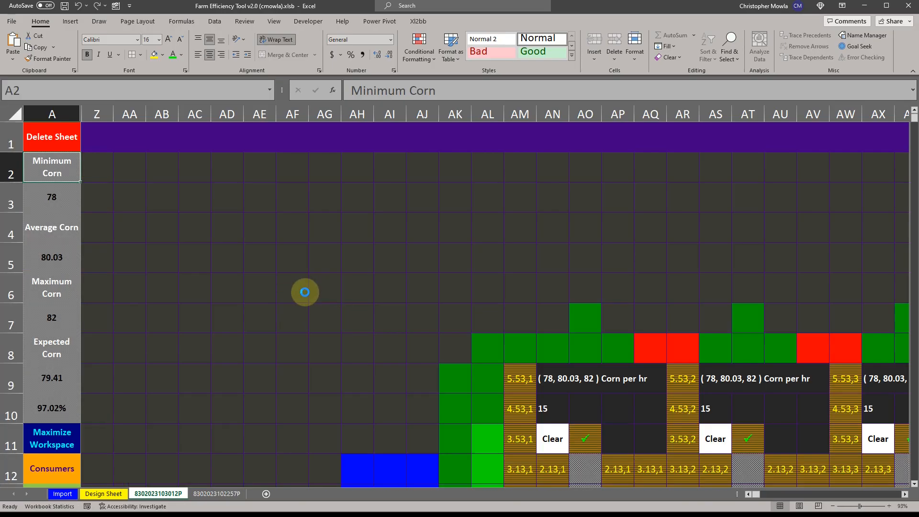
scroll(305, 292, "down", 1, "ctrl")
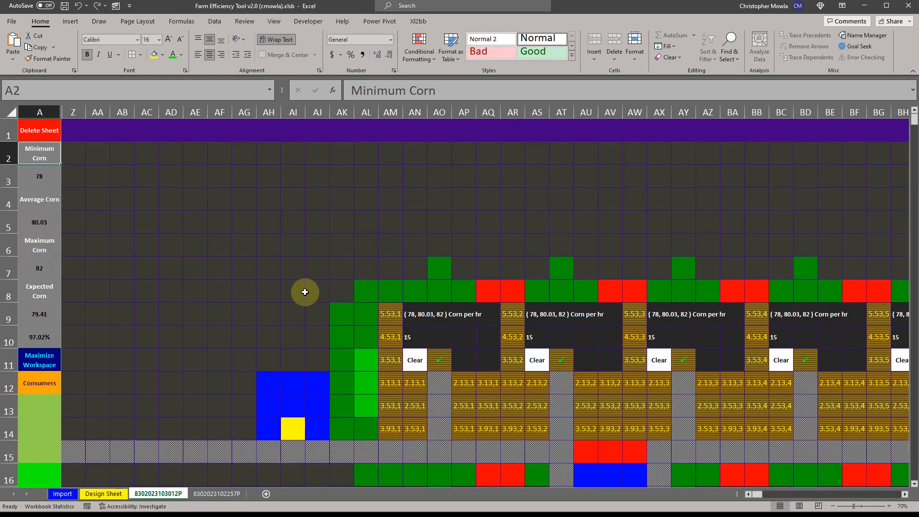
- Examine the imported map's expected and minimum corn and compare them with the same map's results in the v1.1 workbook
left_click(59, 316)
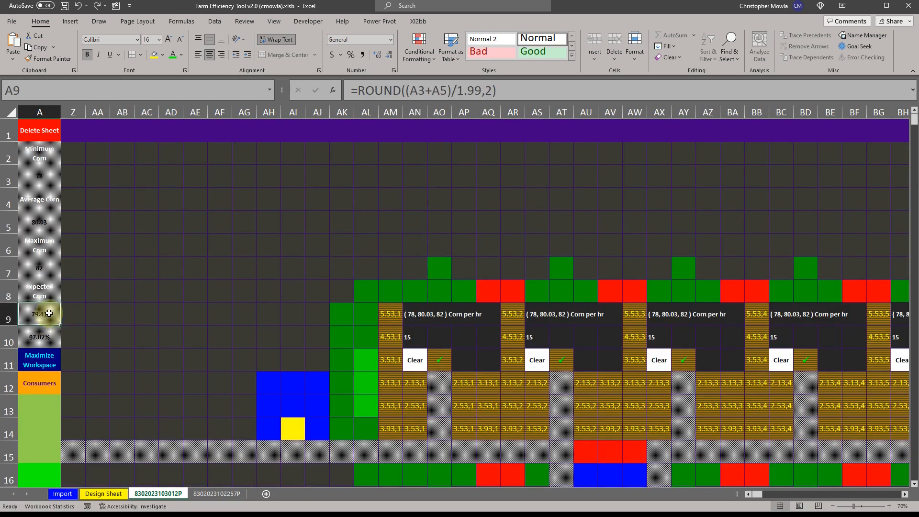
left_click(42, 180)
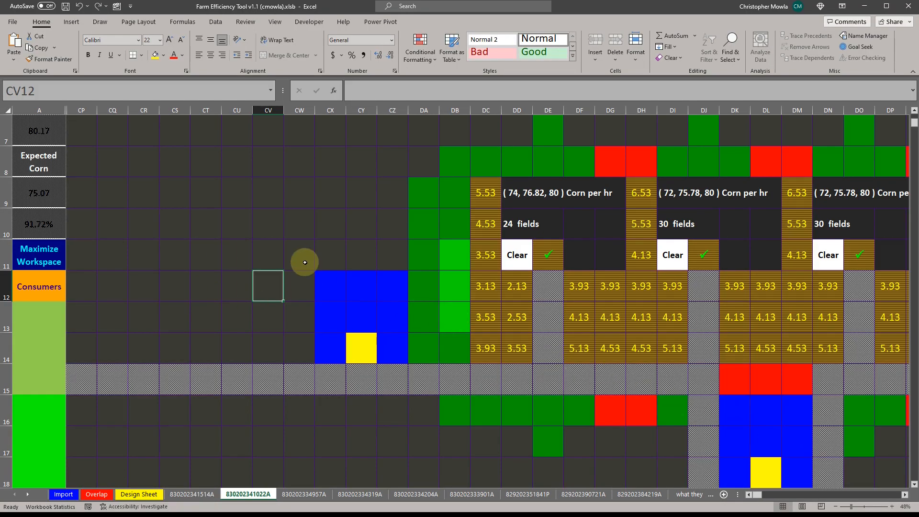
left_click(47, 197)
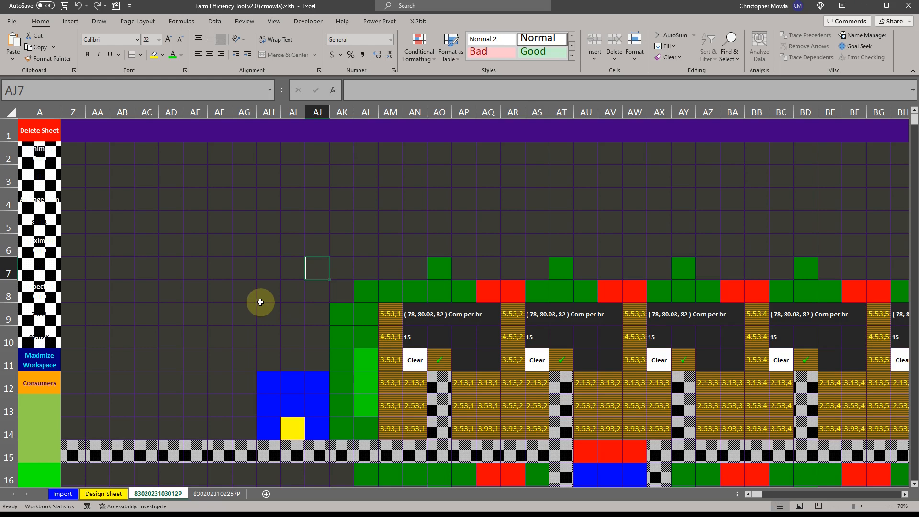
- Remove the first farm's field at AQ13 in the imported map's sheet
scroll(266, 301, "down", 1)
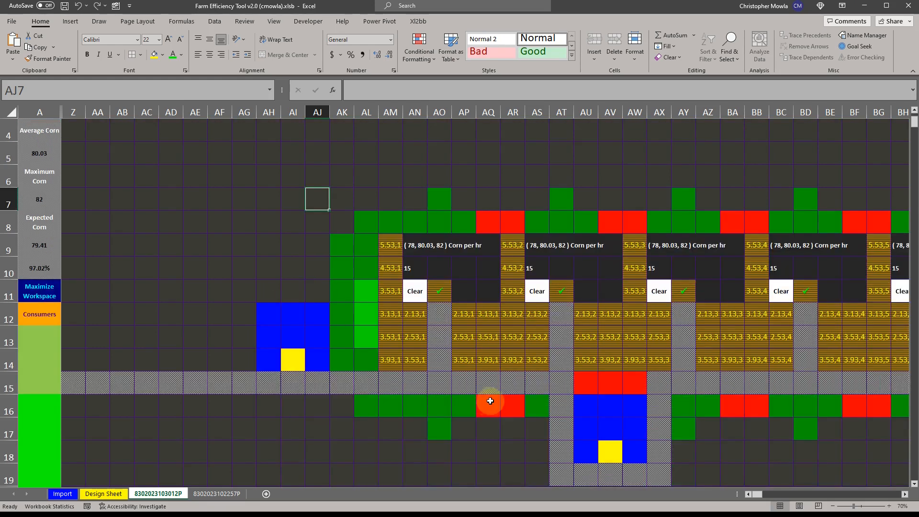
left_click(487, 336)
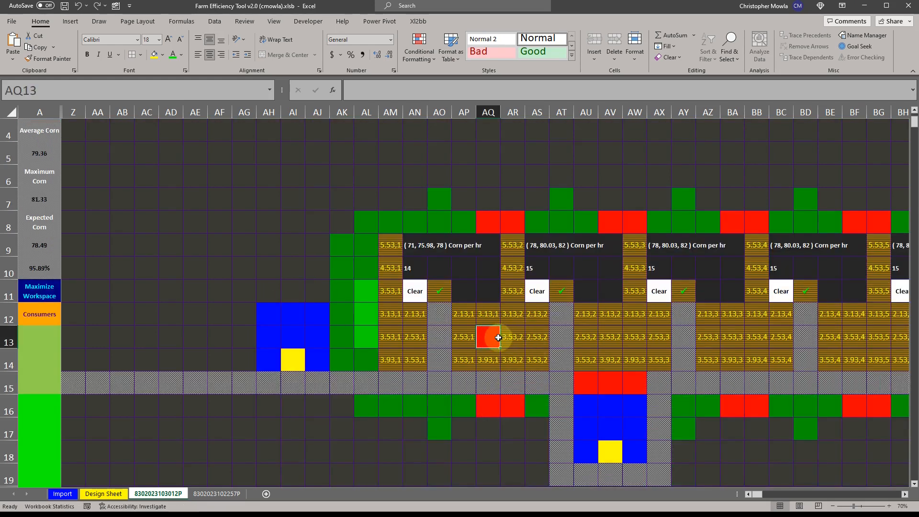
- Open the first farm building's options dialog and review its choices, including Remove fields btw > 2 farms
left_click(432, 269)
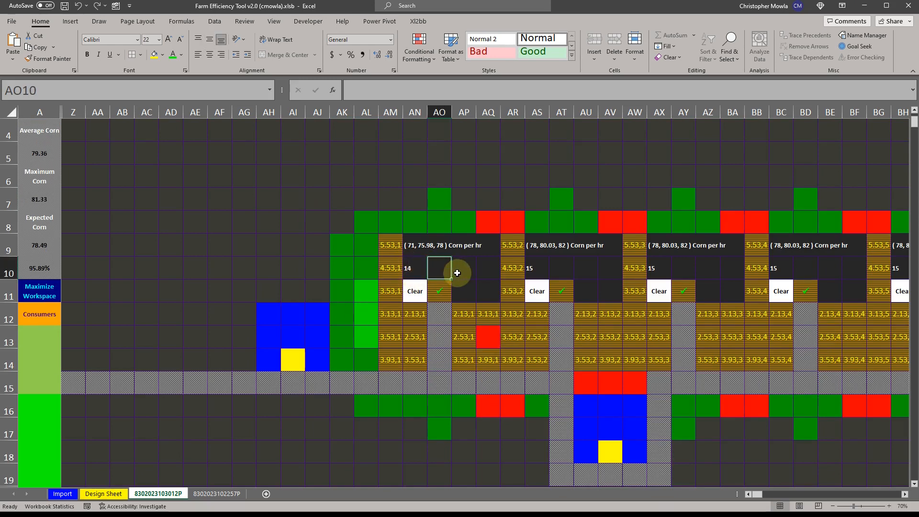
double_click(433, 268)
left_click(619, 349)
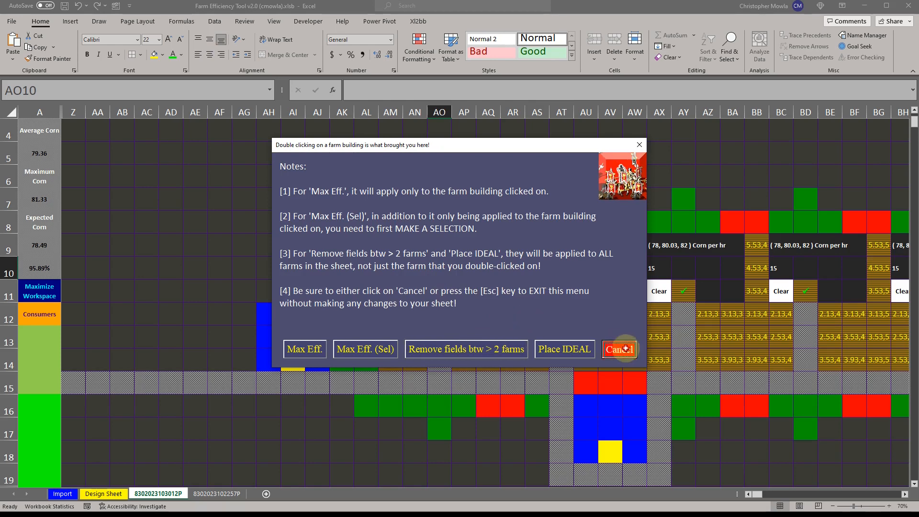
left_click(407, 291)
left_click(432, 297)
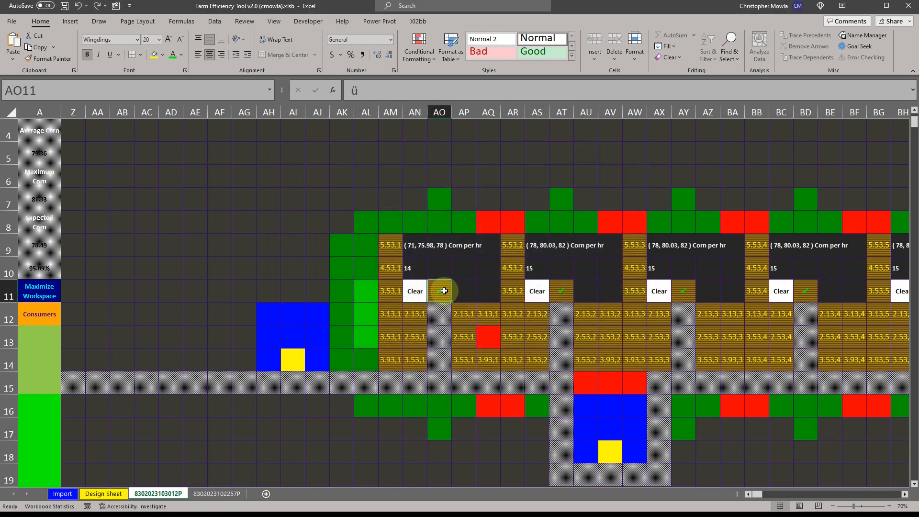
double_click(489, 243)
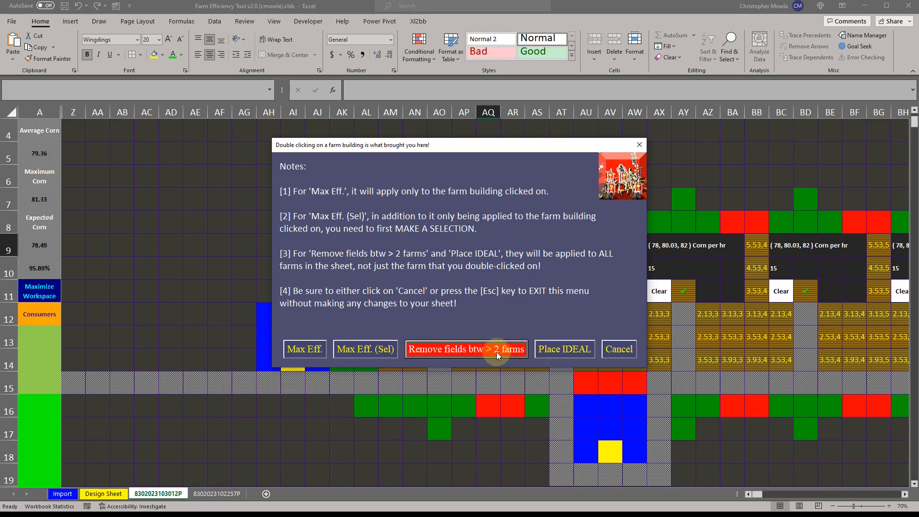
- On the Design Sheet, move the right farm picture one column right and copy both farm pictures seven rows down
left_click(372, 247)
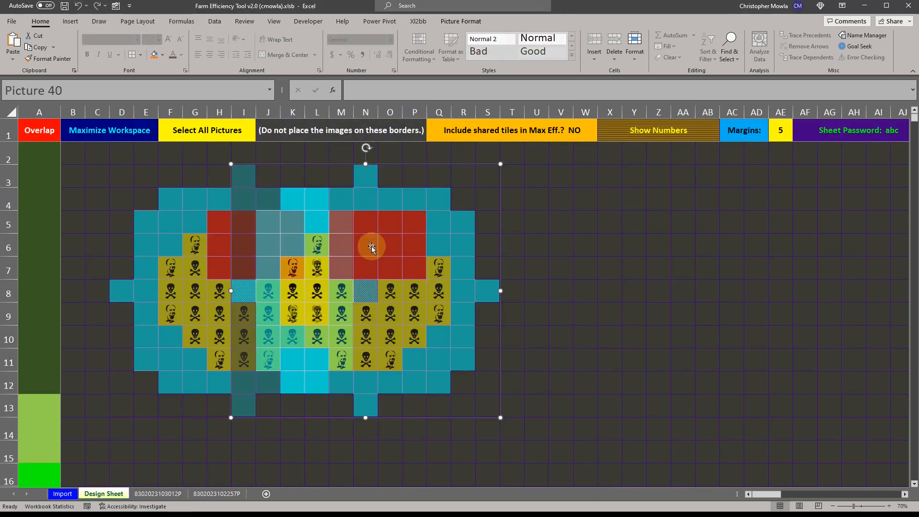
left_click_drag(372, 248, 411, 263)
left_click(174, 276)
left_click(350, 284, "ctrl")
left_click_drag(348, 283, 336, 420)
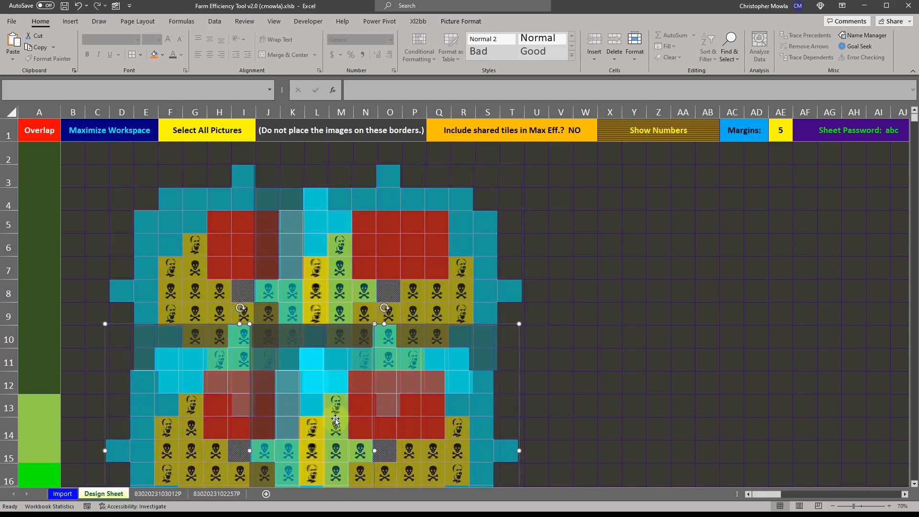
- Paste a third pair of farm pictures and align it seven rows below the second pair
left_click(605, 365)
scroll(386, 301, "down", 3)
key("ctrl+v")
left_click_drag(719, 251, 233, 393)
key("Escape")
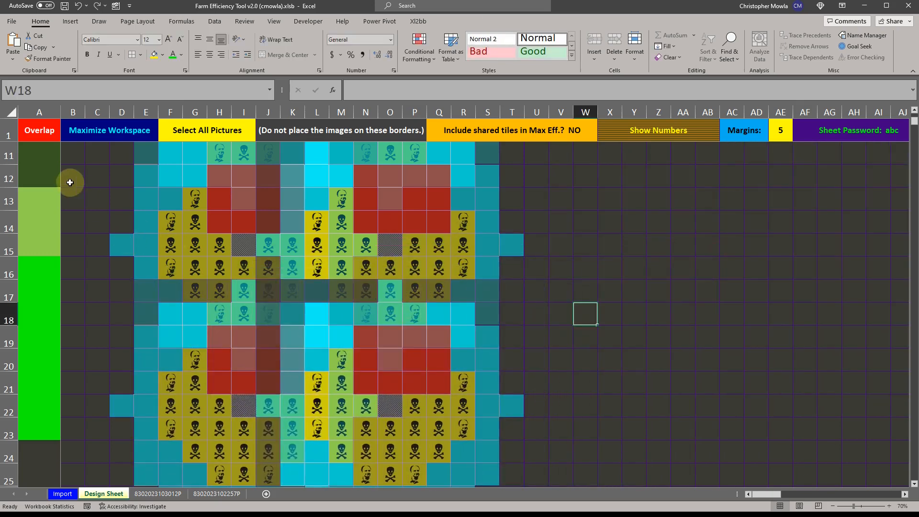
- Select the area around the six farm pictures on the Design Sheet and generate an overlap sheet from it
scroll(62, 232, "up", 2)
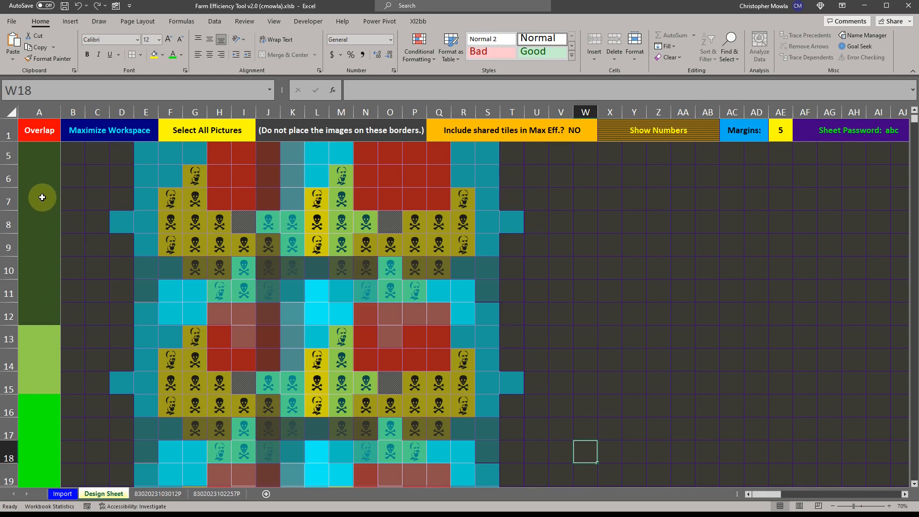
left_click(39, 362)
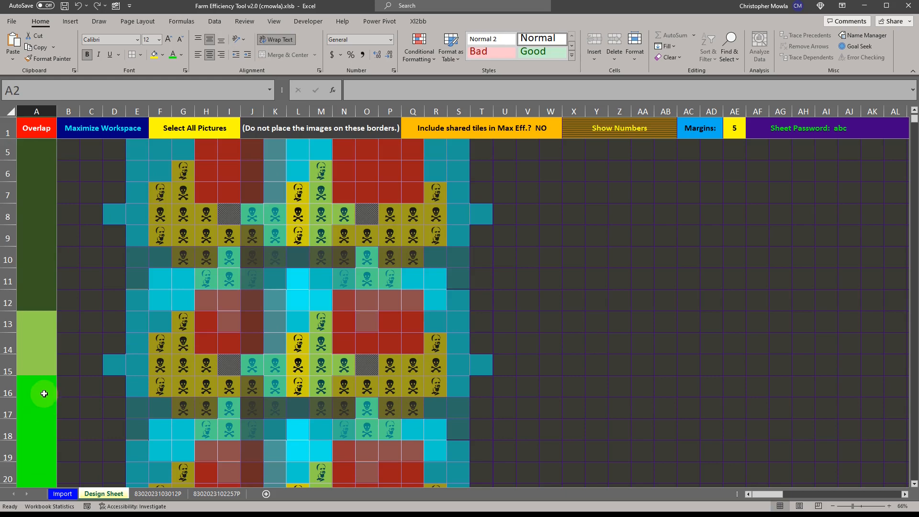
left_click(44, 404)
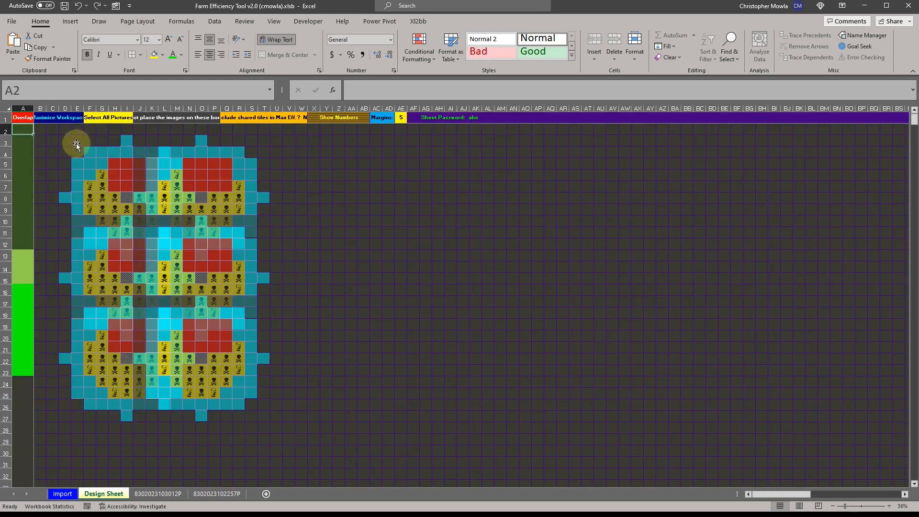
left_click_drag(49, 138, 294, 436)
left_click(26, 118)
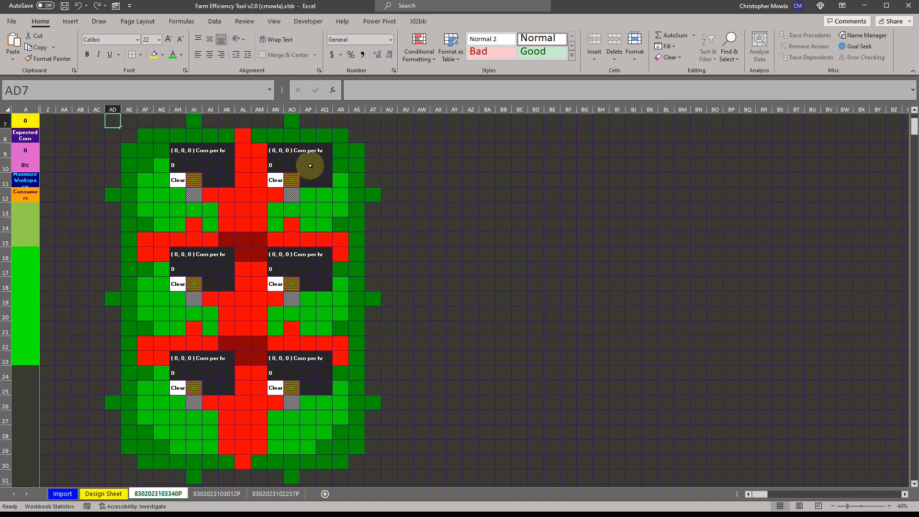
- Place fields in AH13:AQ15 and AH20:AQ22, between the upper, middle and lower farm pairs
left_click_drag(173, 209, 322, 238)
right_click(281, 220)
left_click_drag(179, 312, 324, 345)
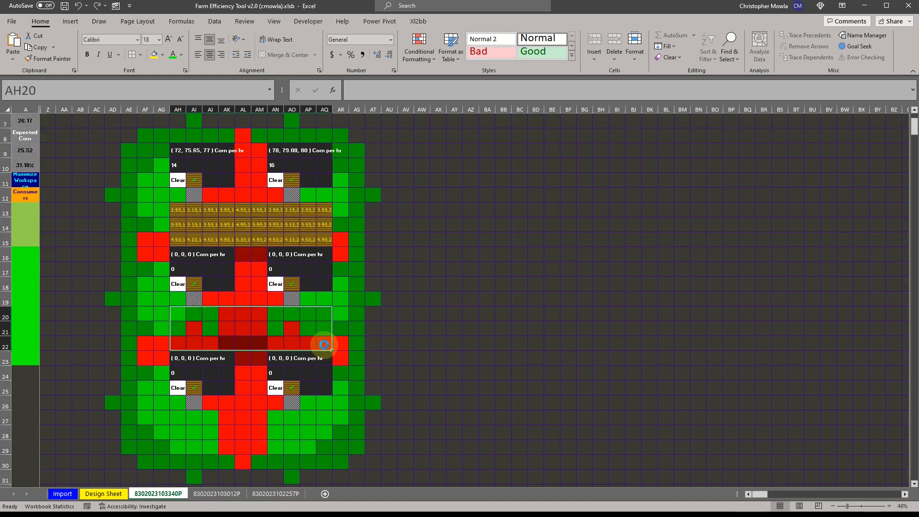
right_click(293, 328)
- Place fields in columns AL:AM between the farms at rows 9–11, 16–18 and 23–25, and in AH27:AQ29 below the last pair
left_click_drag(243, 150, 259, 178)
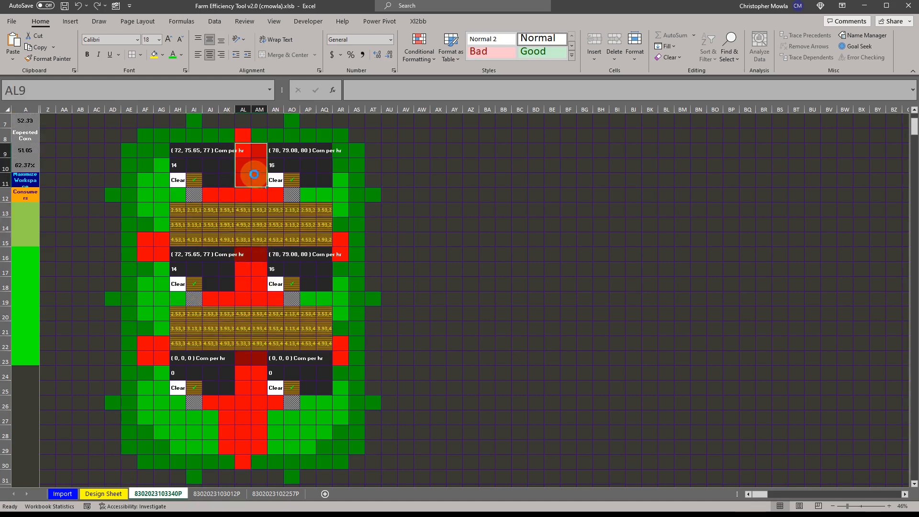
right_click(254, 175)
left_click_drag(244, 358, 254, 388)
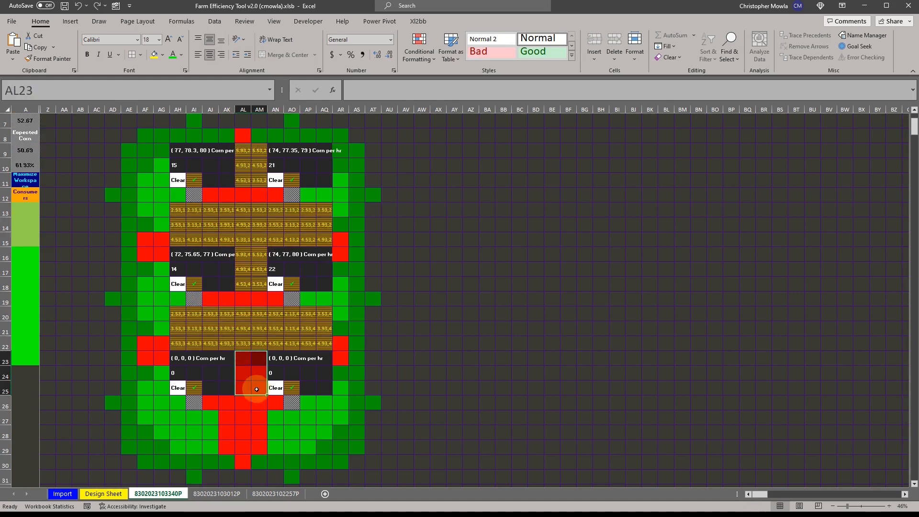
right_click(254, 386)
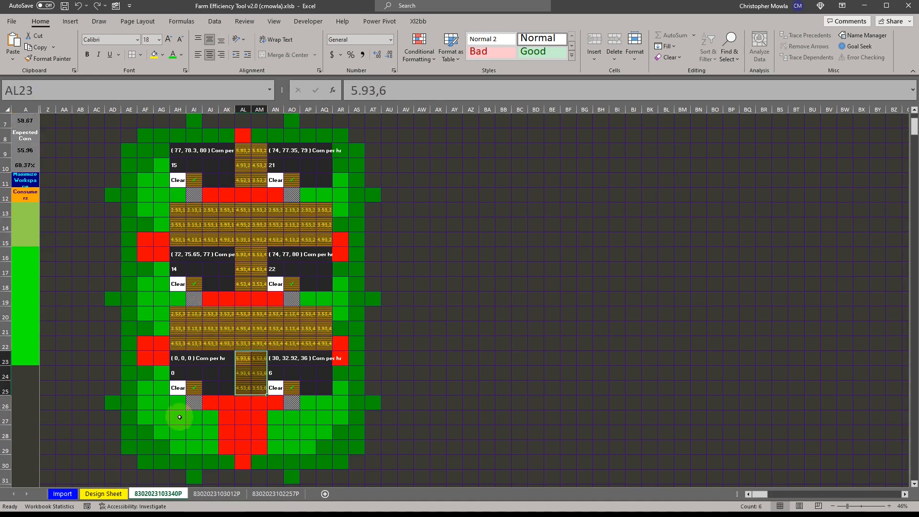
left_click_drag(179, 417, 322, 447)
right_click(322, 447)
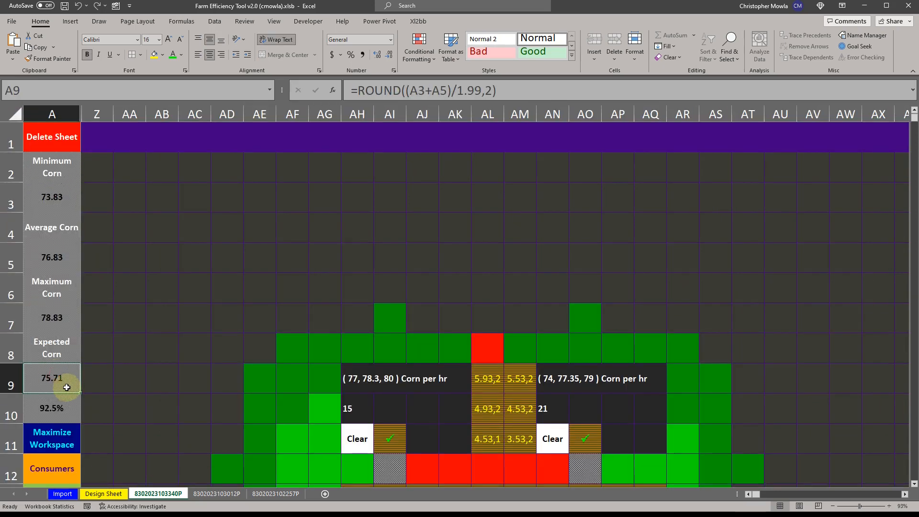
- Check the sheet's minimum and average corn values and compare them with the six-farm test screenshots in Paint
left_click(63, 197)
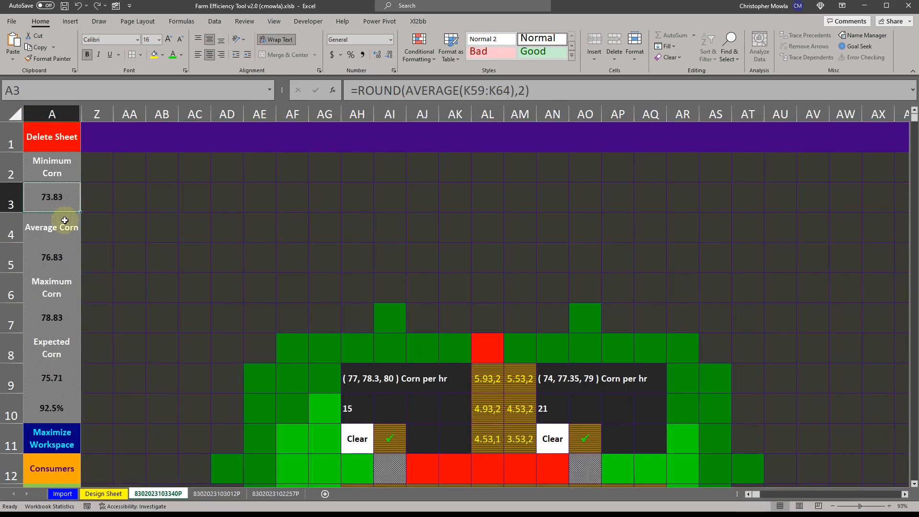
left_click(67, 254)
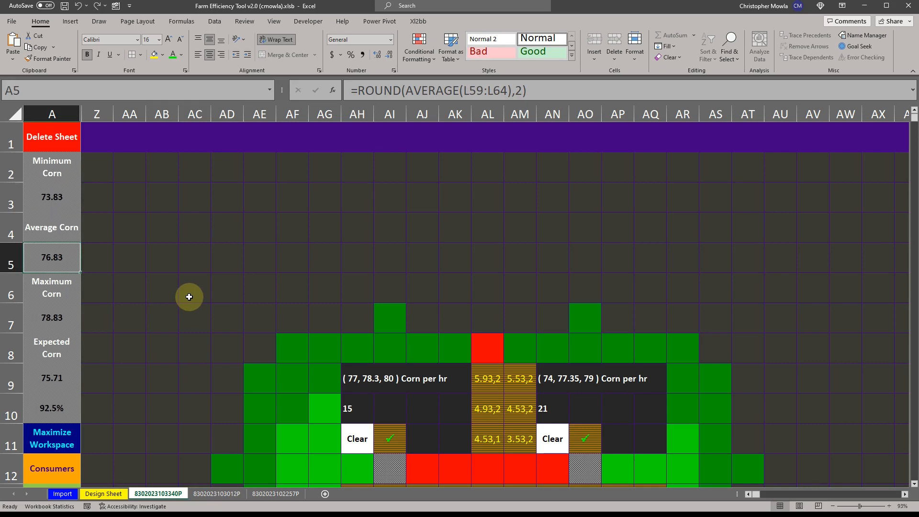
key("alt+Tab")
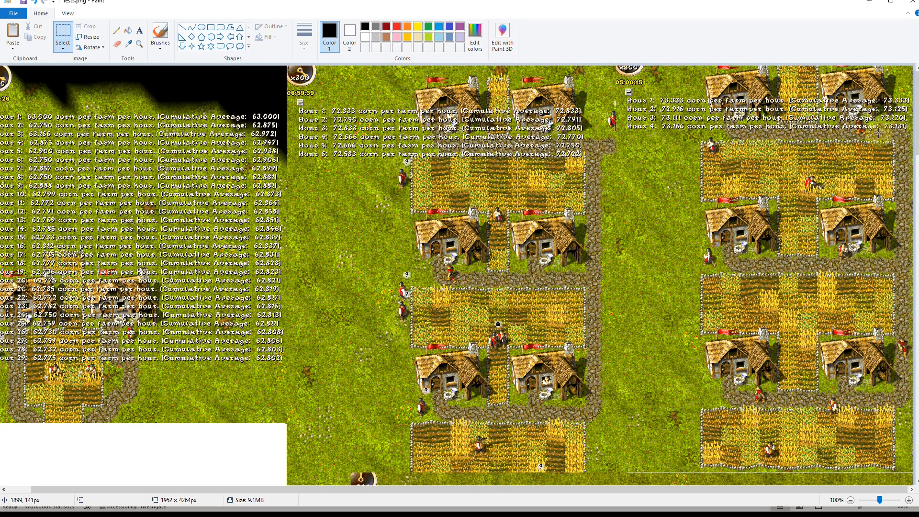
left_click(870, 5)
left_click_drag(128, 212, 128, 208)
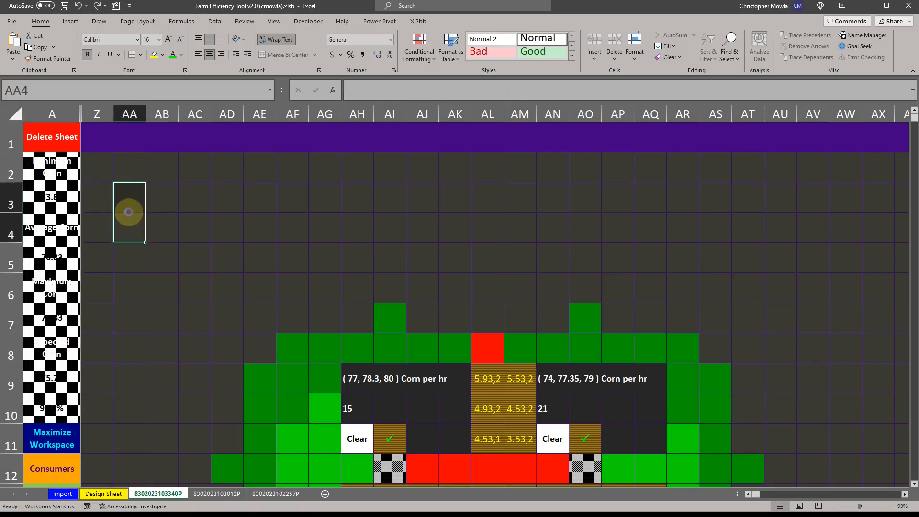
left_click(176, 230)
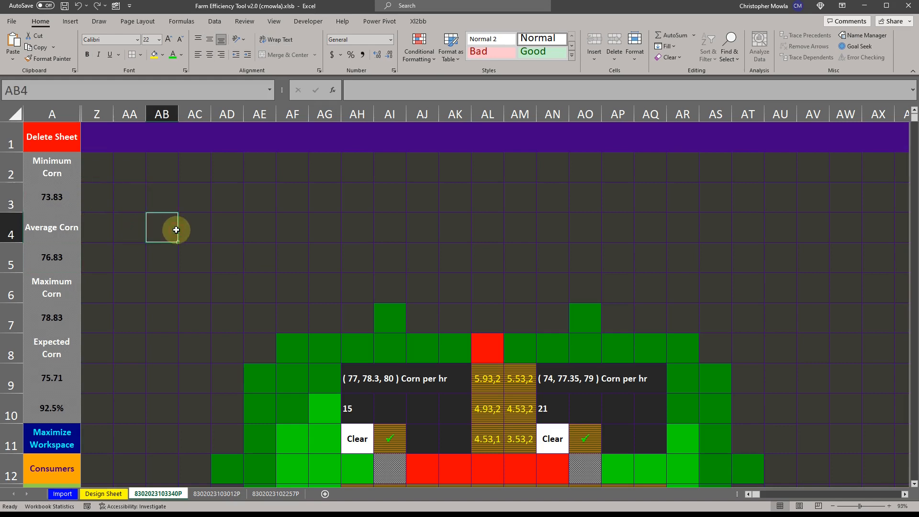
- Examine the range between the minimum and average corn in A3:A5 against the six-farm field layout
scroll(177, 229, "down", 1)
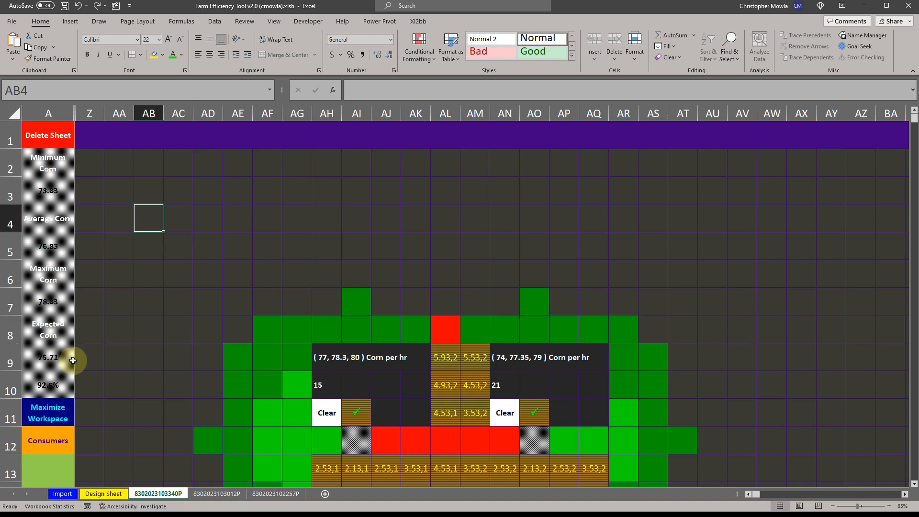
left_click_drag(61, 188, 62, 250)
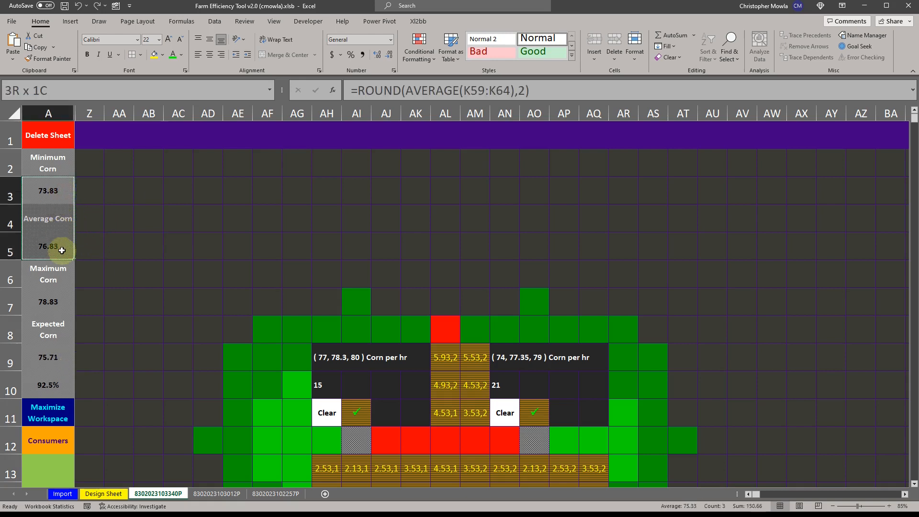
left_click(96, 241)
left_click(63, 191)
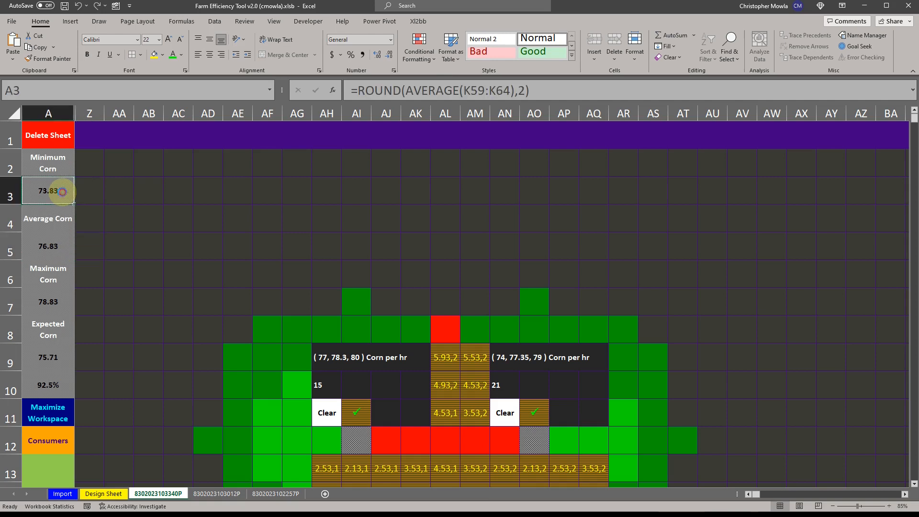
left_click(70, 257)
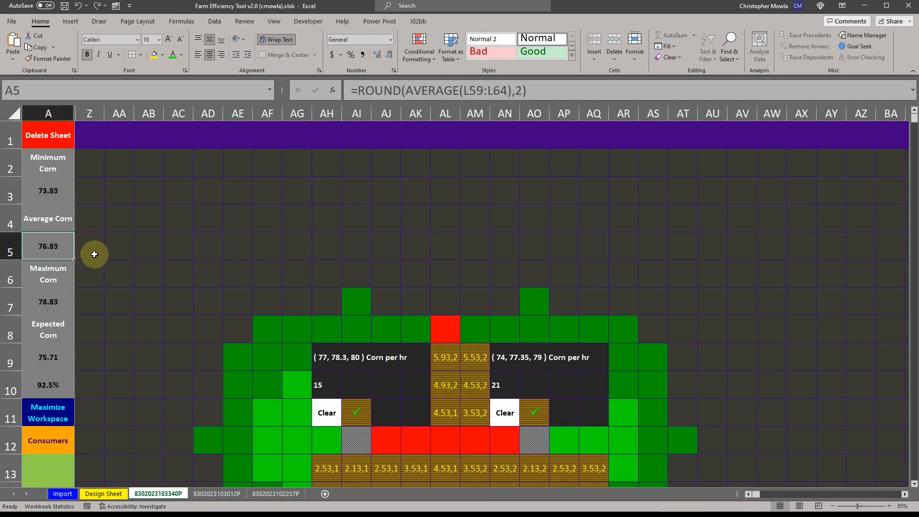
scroll(254, 290, "down", 2)
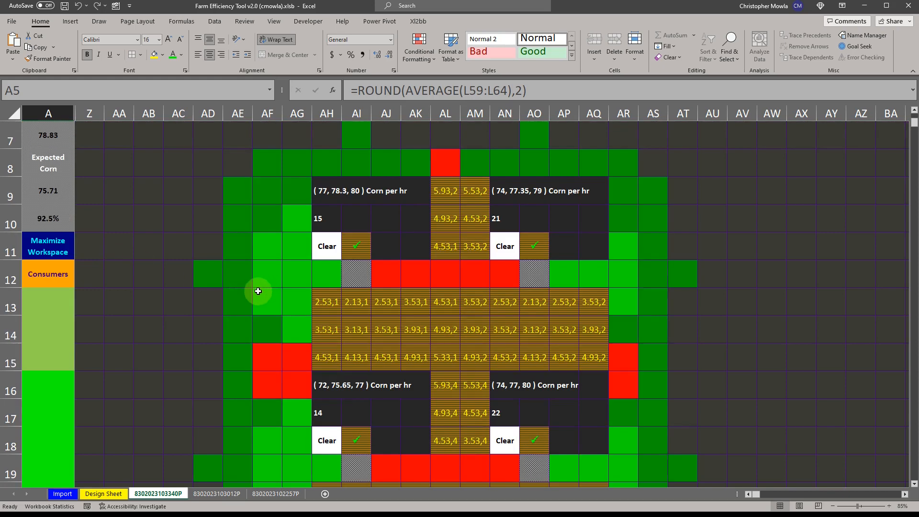
scroll(258, 291, "up", 2)
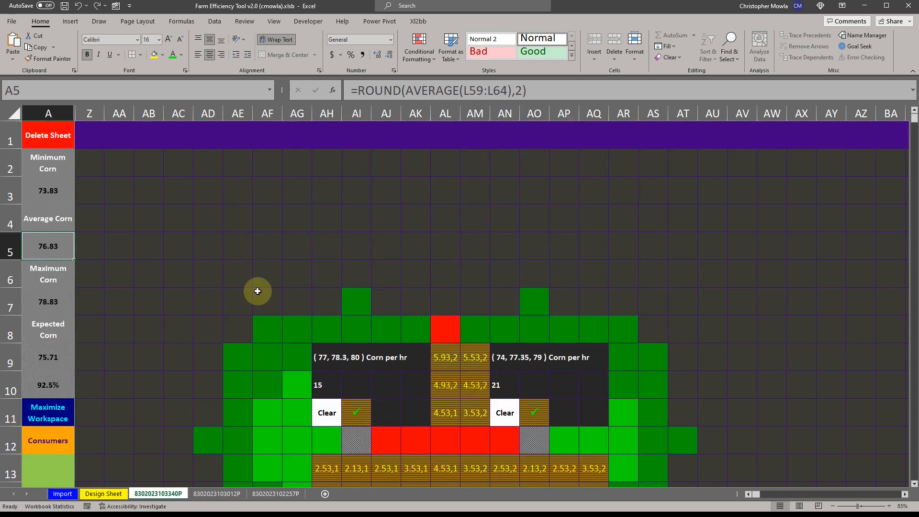
- On the Design Sheet, move the three right farm pictures one column left and generate a new overlap sheet from all six farms
key("ctrl+Page_Up")
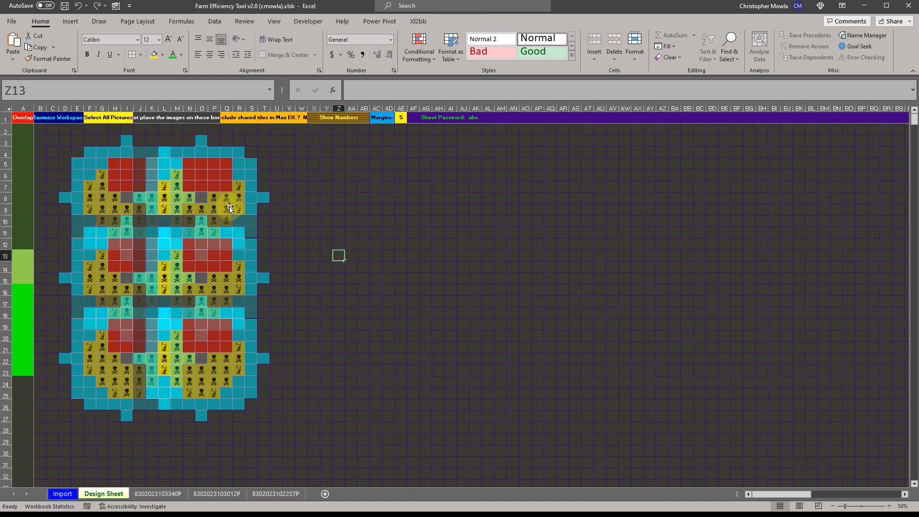
left_click(227, 193)
left_click(214, 258, "ctrl")
left_click(201, 347, "ctrl")
left_click_drag(216, 257, 207, 257)
left_click(326, 259)
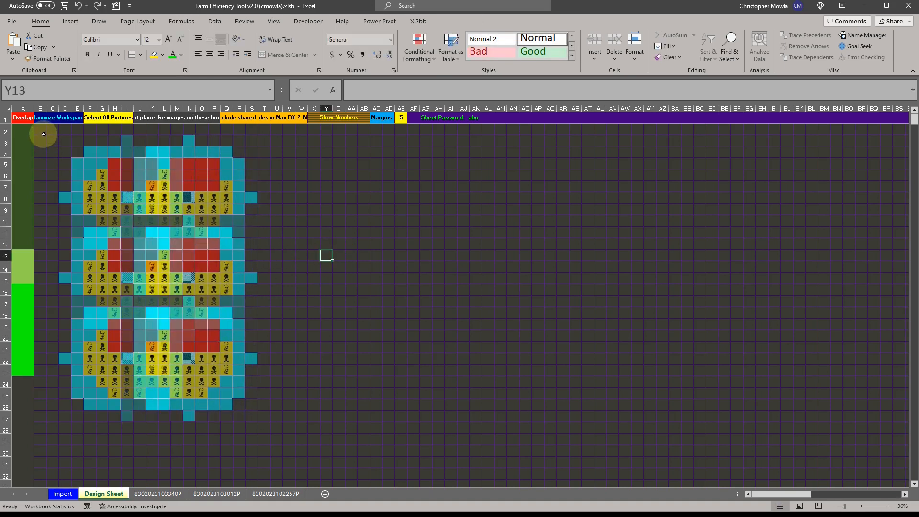
left_click_drag(40, 129, 273, 427)
left_click(22, 117)
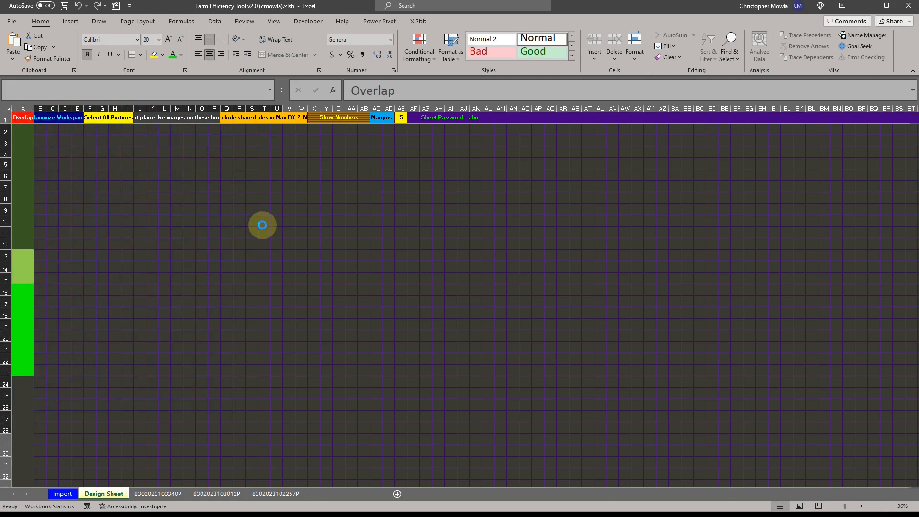
- Fill the area AH9:AP29 around the six farms with fields on the new overlap sheet
left_click_drag(175, 150, 307, 446)
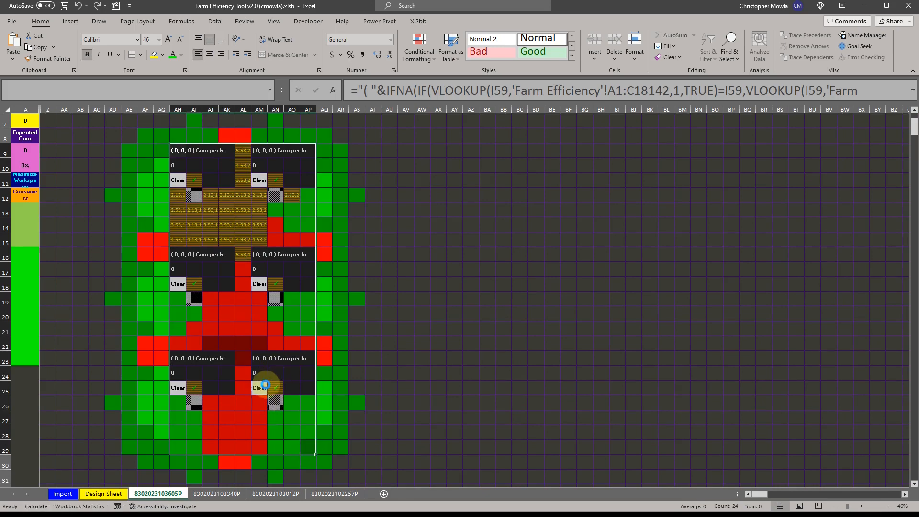
left_click(193, 402)
left_click(141, 402)
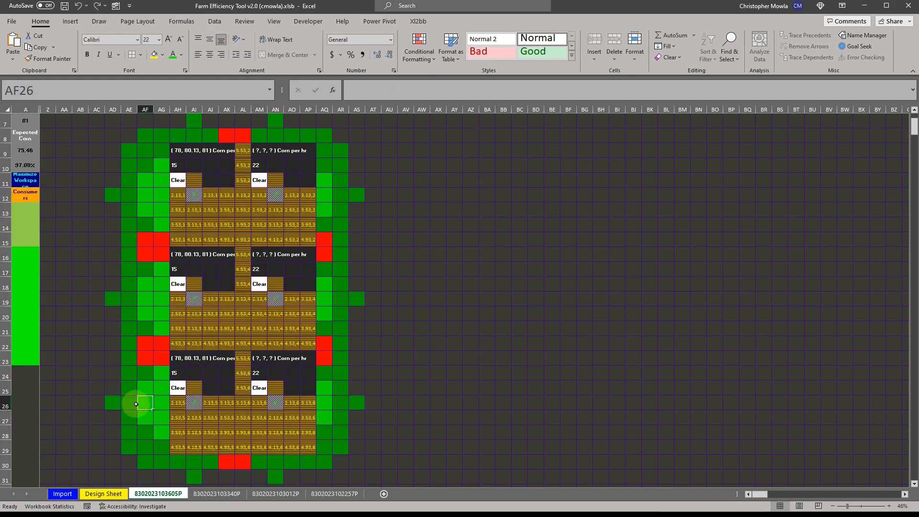
- Convert AF26:AS26, AD19:AR19 and AE12:AS12, directly below the farm buildings, to hatched tiles
left_click_drag(144, 403, 354, 403)
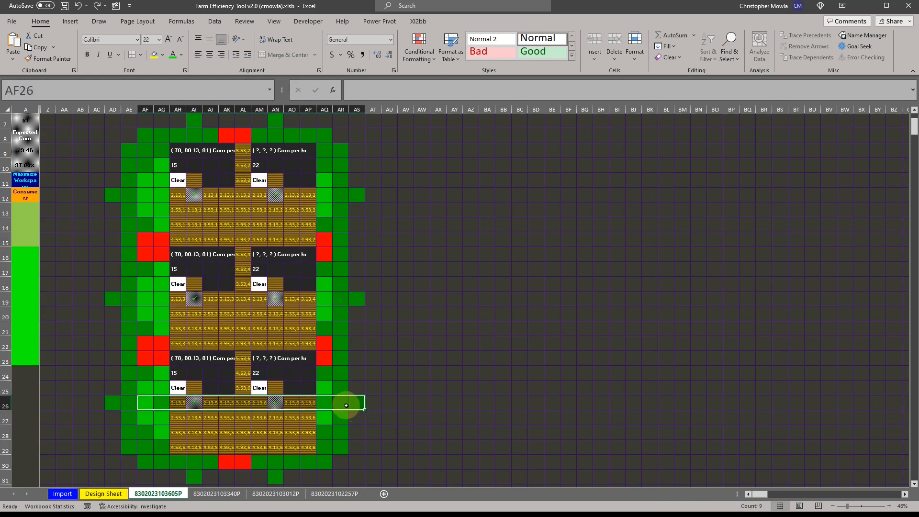
left_click_drag(338, 298, 113, 298)
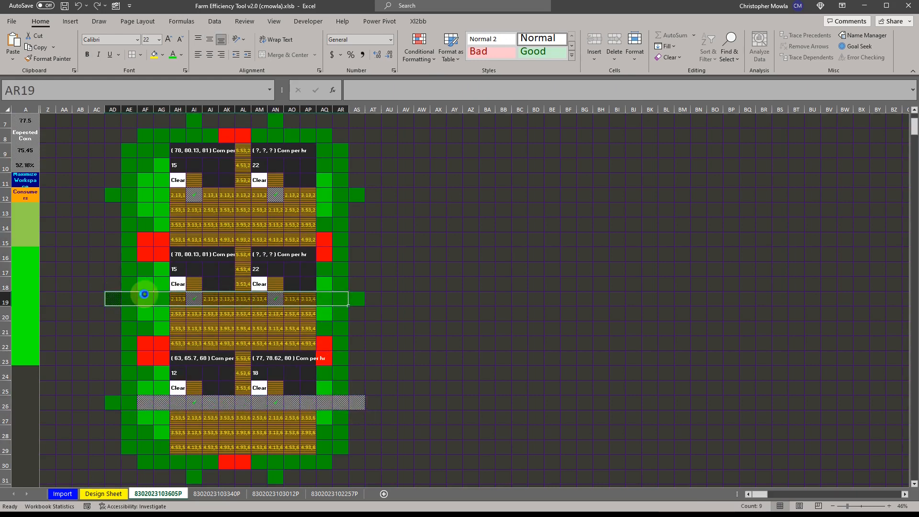
left_click_drag(357, 195, 131, 192)
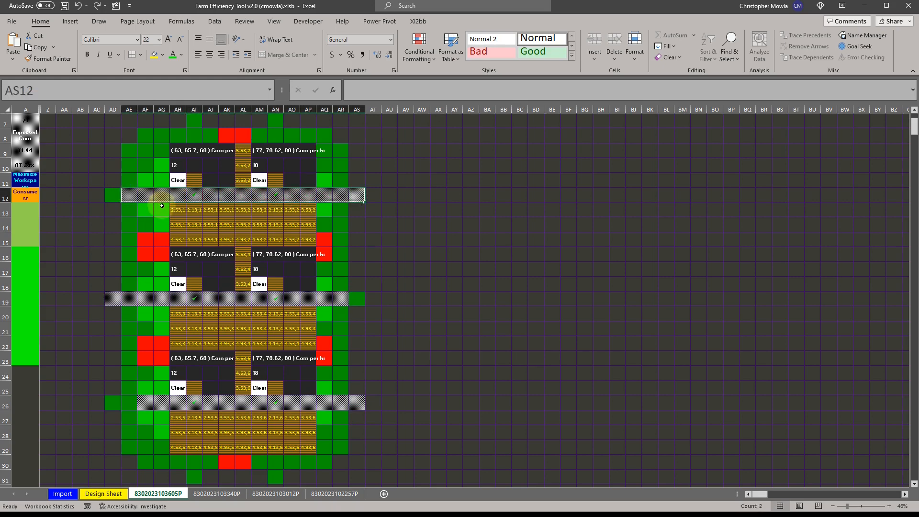
- Check the new sheet's expected corn and compare it with the matching six-farm test screenshot in Paint
left_click(24, 399)
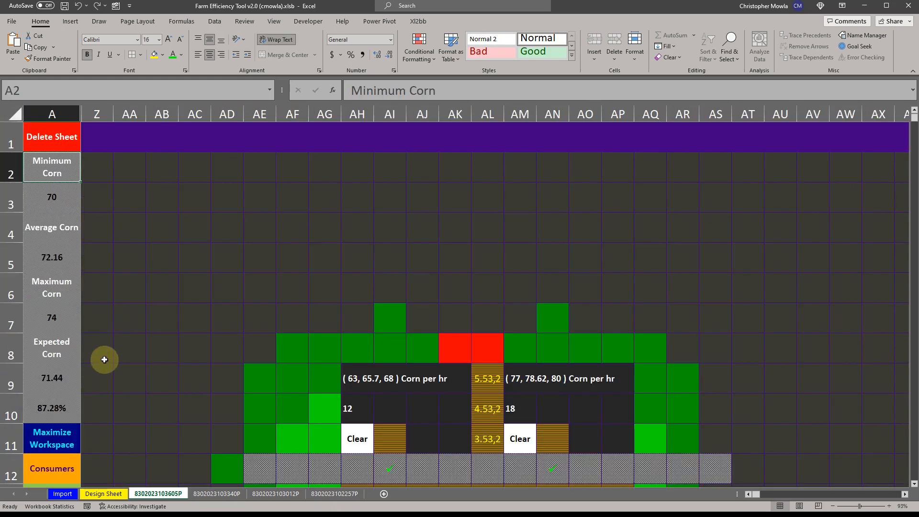
left_click(77, 377)
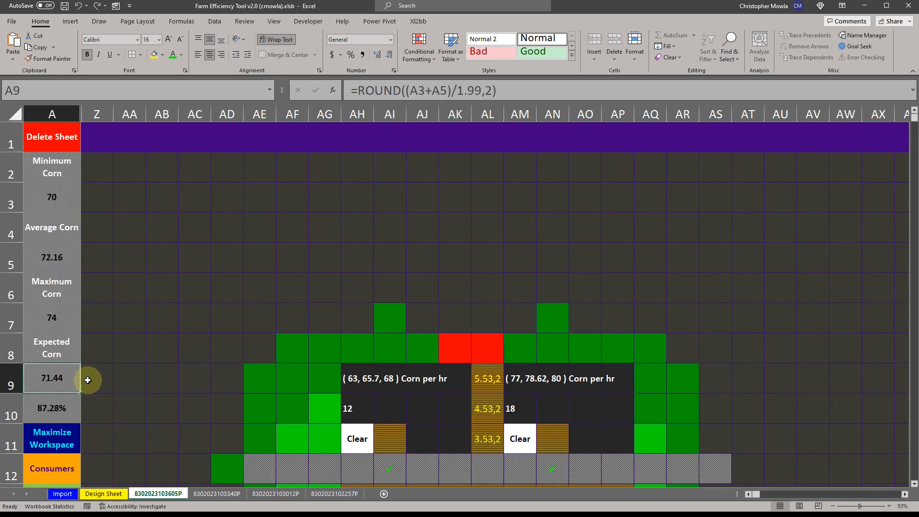
key("alt+Tab")
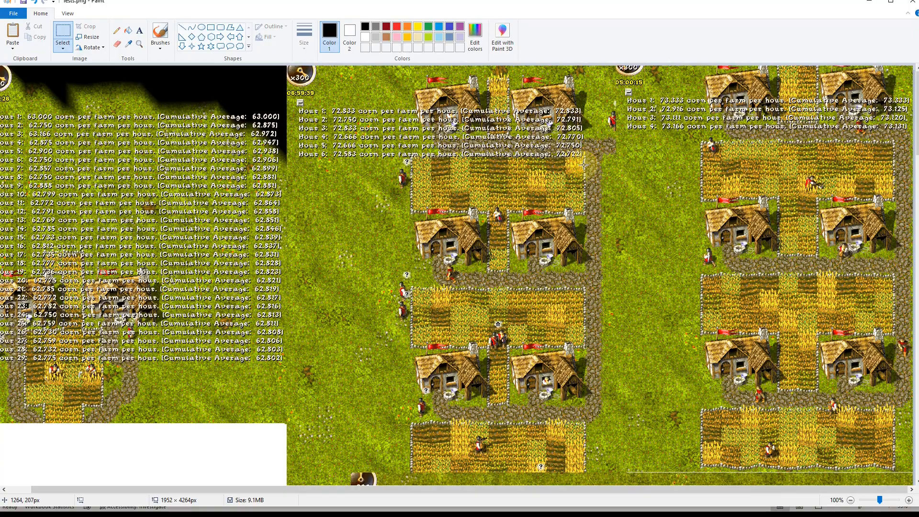
left_click(867, 5)
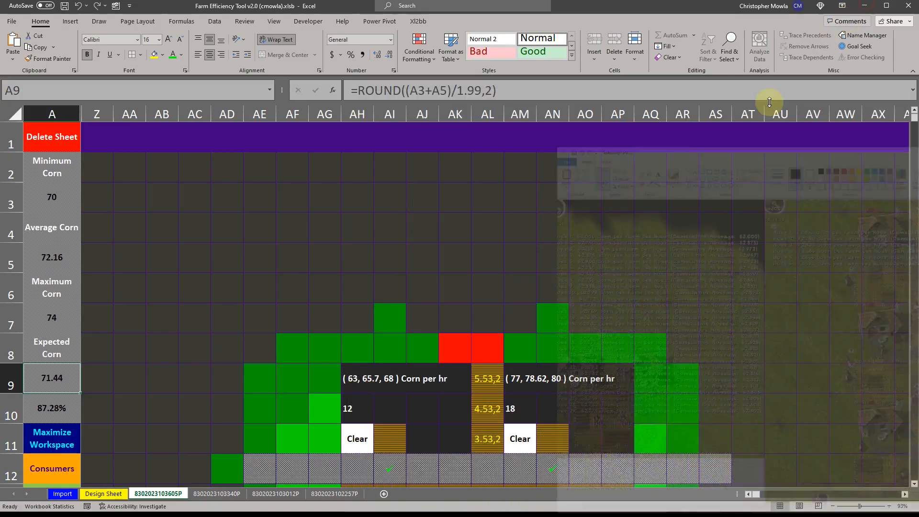
scroll(324, 372, "down", 2)
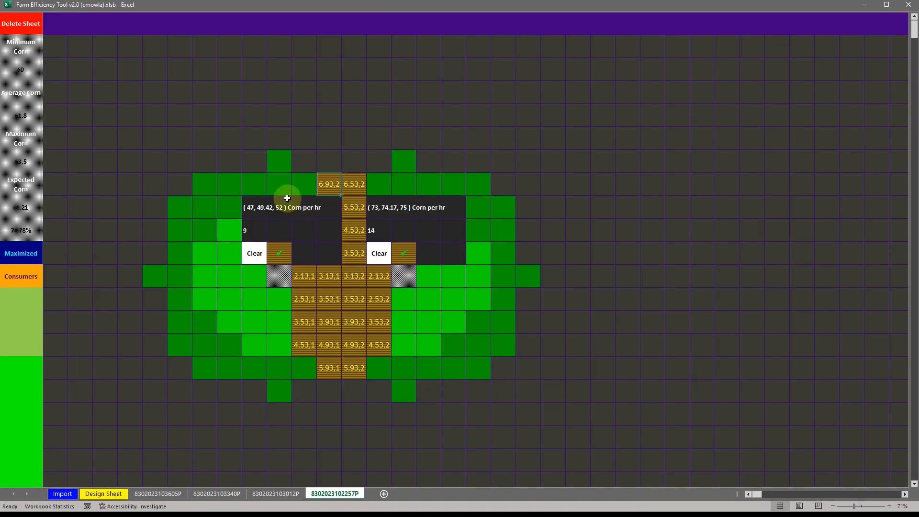
scroll(326, 229, "up", 2)
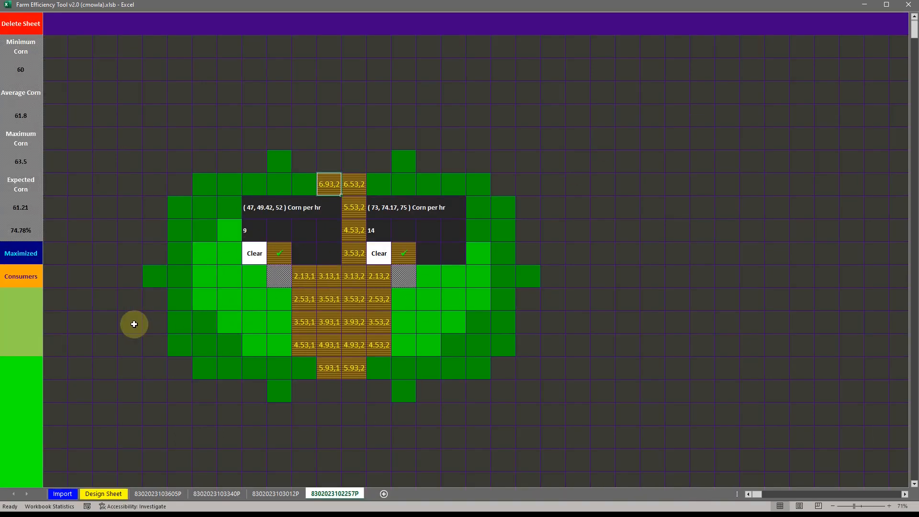
left_click(132, 322)
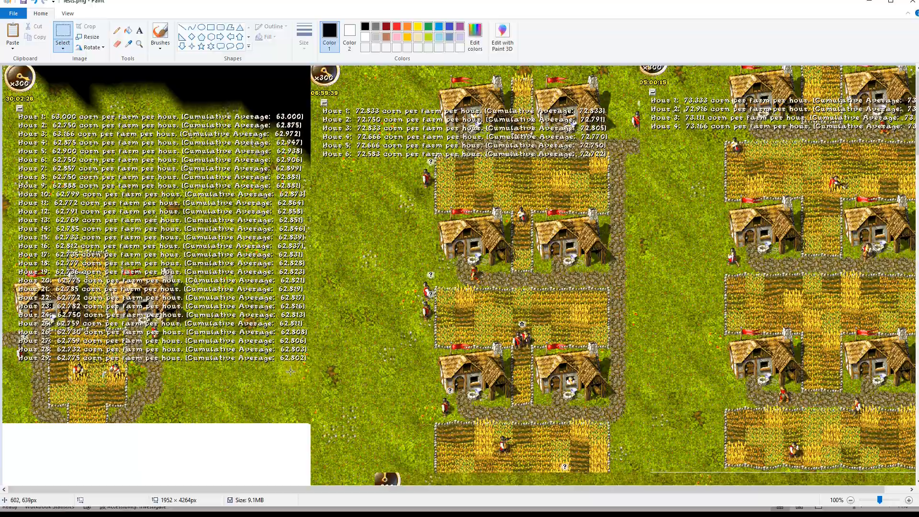
- Switch to the Farm Efficiency Tool v1.1 workbook and compare the corn figures on the "23 moderately shared (2 farms)" and "what they actually own" sheets
key("alt+Tab")
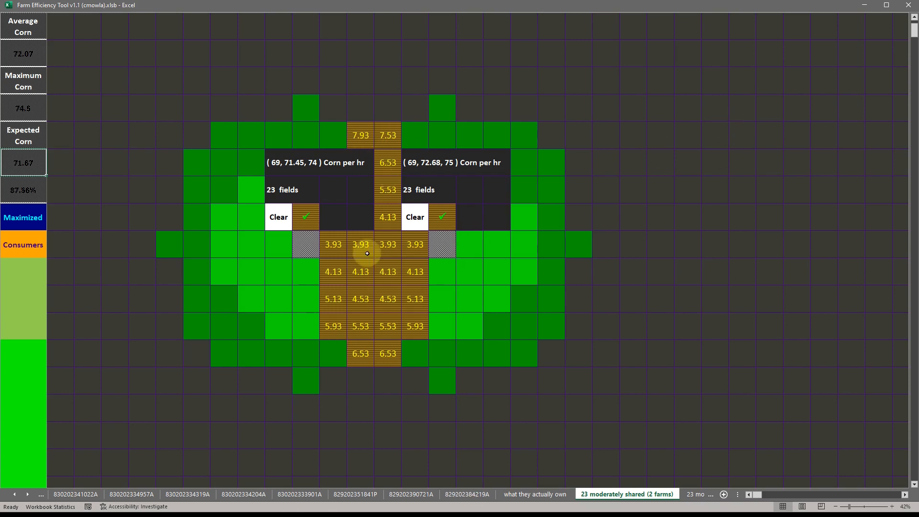
left_click(555, 494)
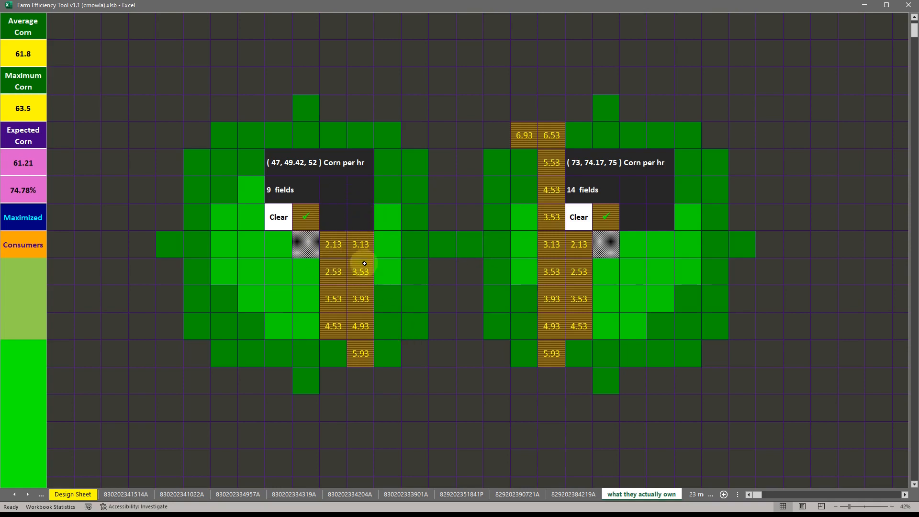
key("ctrl+Page_Down")
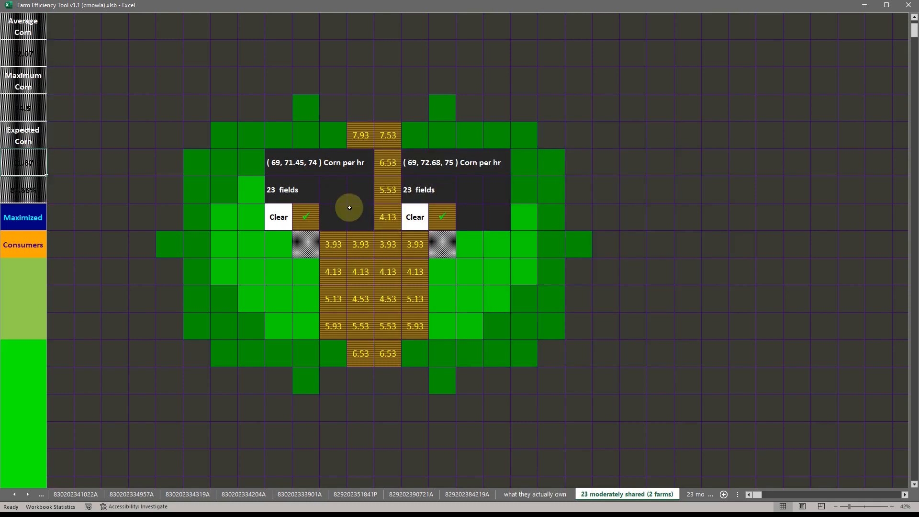
left_click(301, 190)
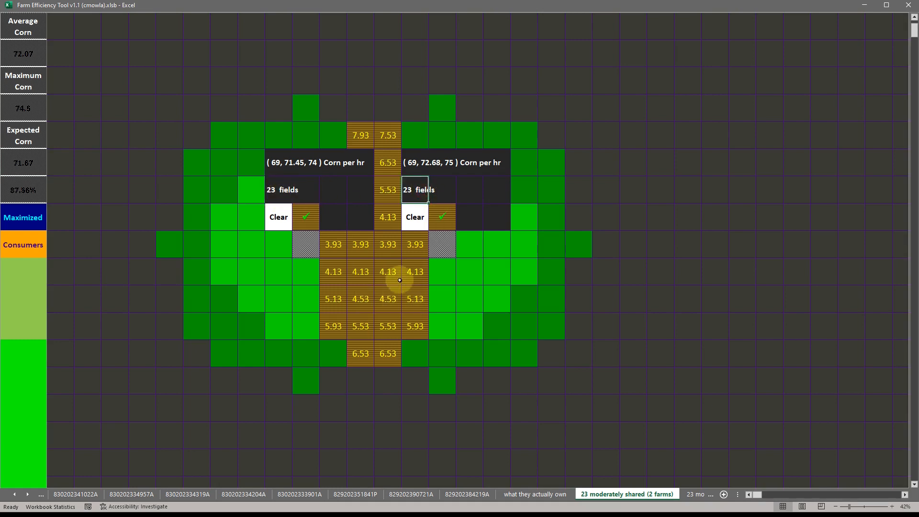
left_click(419, 191)
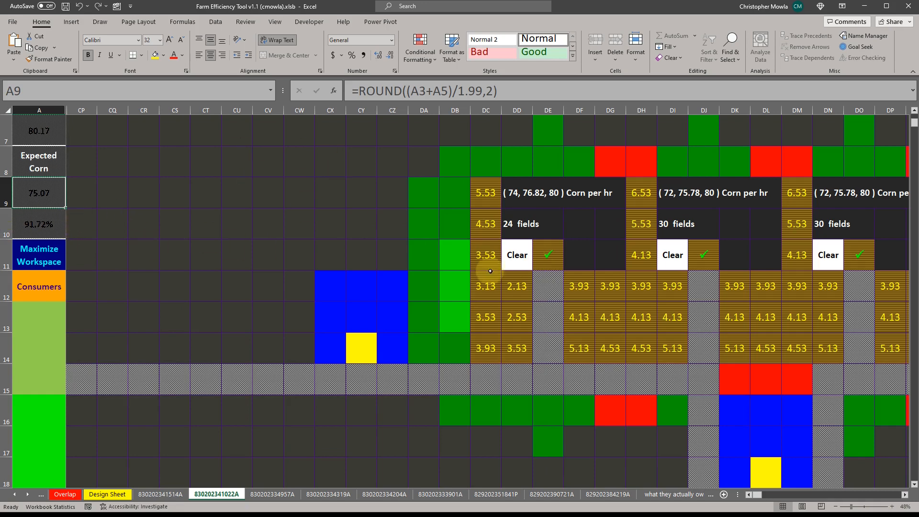
mouse_move(760, 494)
left_mouse_down()
mouse_move(771, 495)
mouse_move(763, 494)
left_mouse_up()
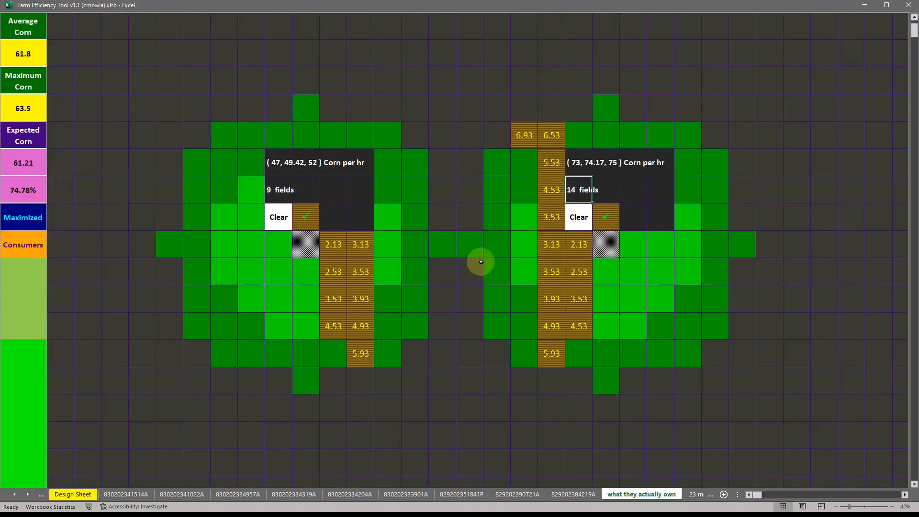
left_click(469, 299)
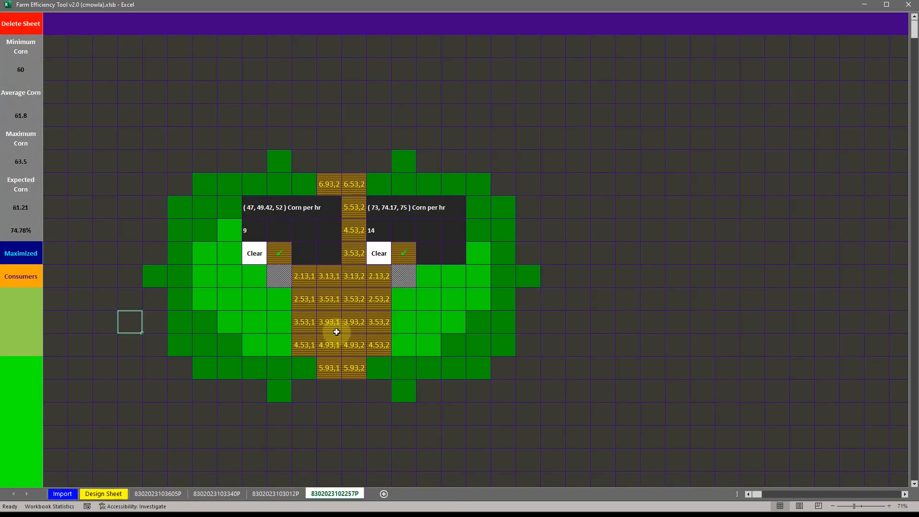
scroll(338, 326, "up", 2, "ctrl")
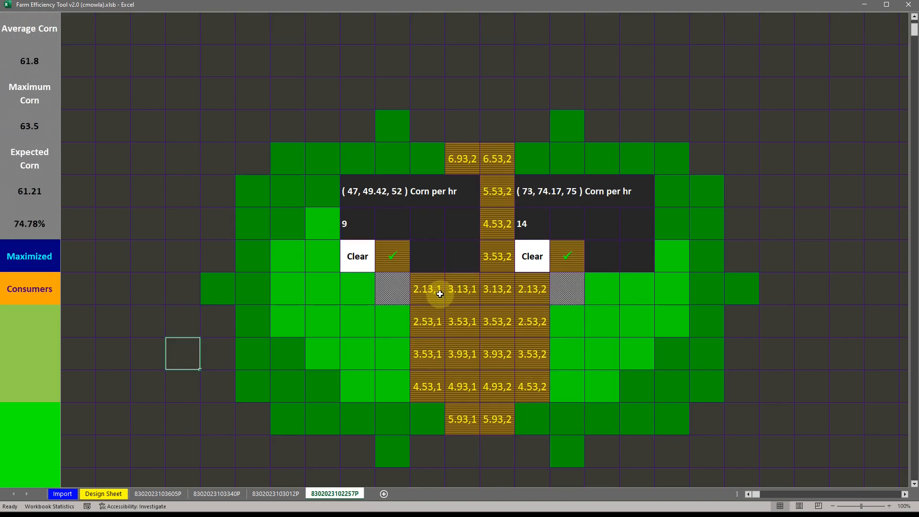
left_click(439, 294)
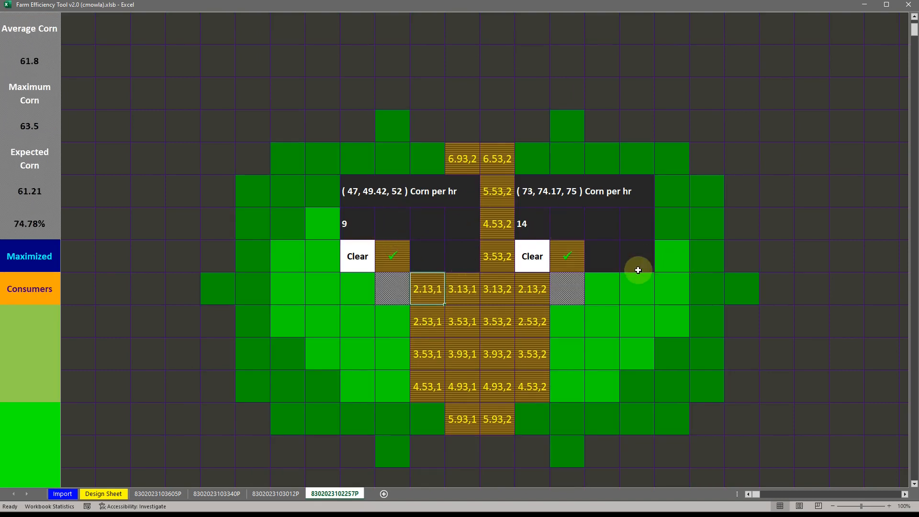
left_click_drag(351, 180, 478, 261)
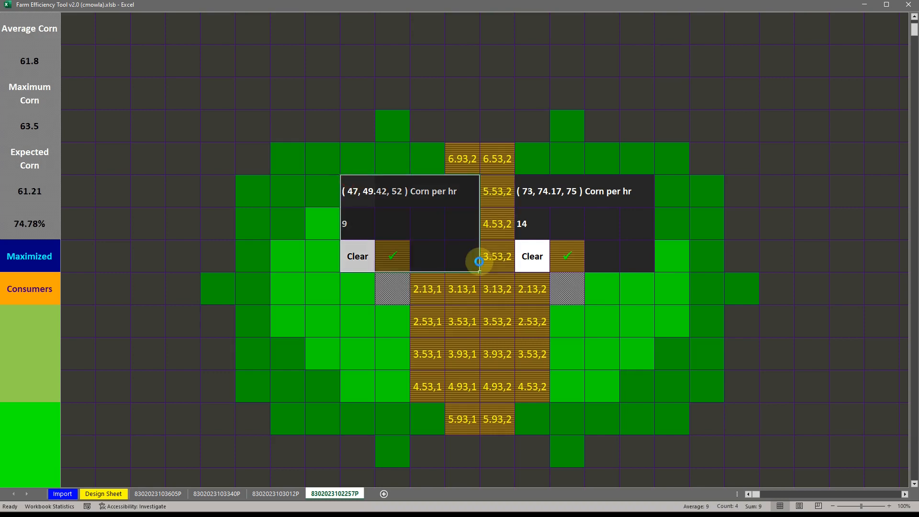
left_click_drag(527, 199, 652, 264)
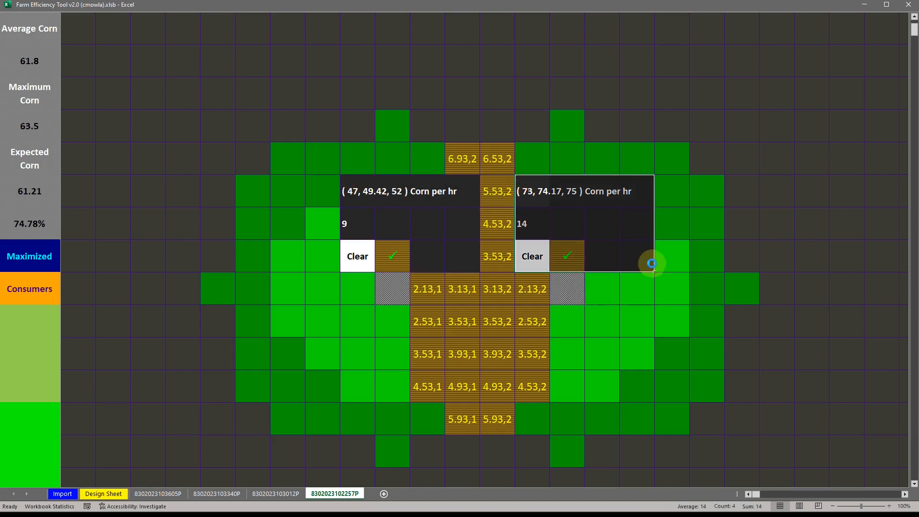
left_click_drag(497, 158, 645, 423)
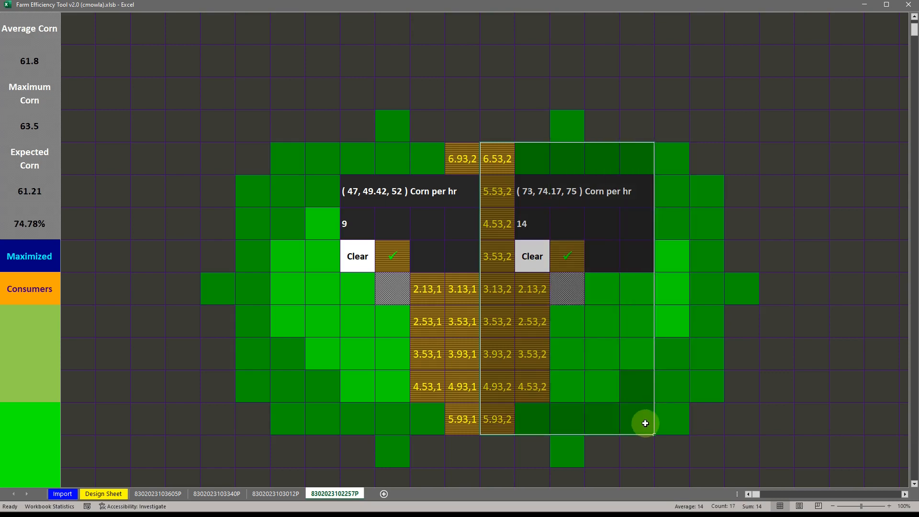
left_click(473, 162)
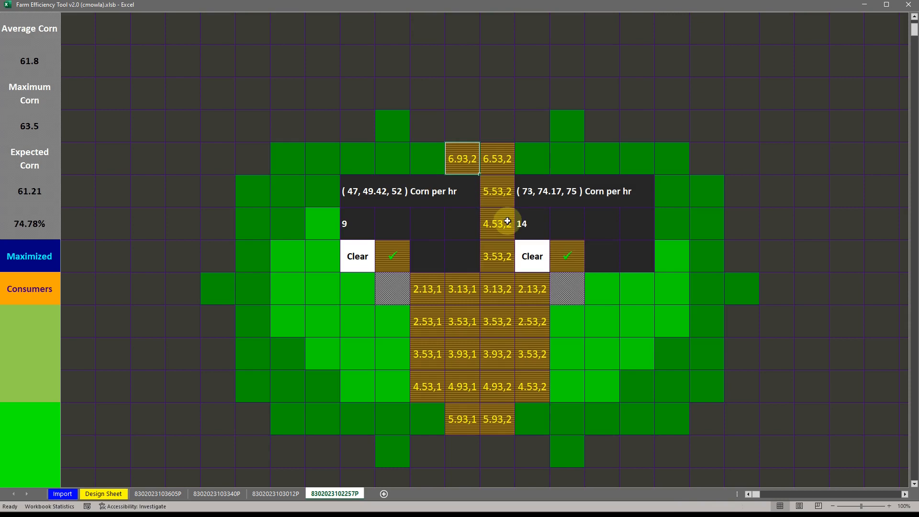
left_click(561, 194)
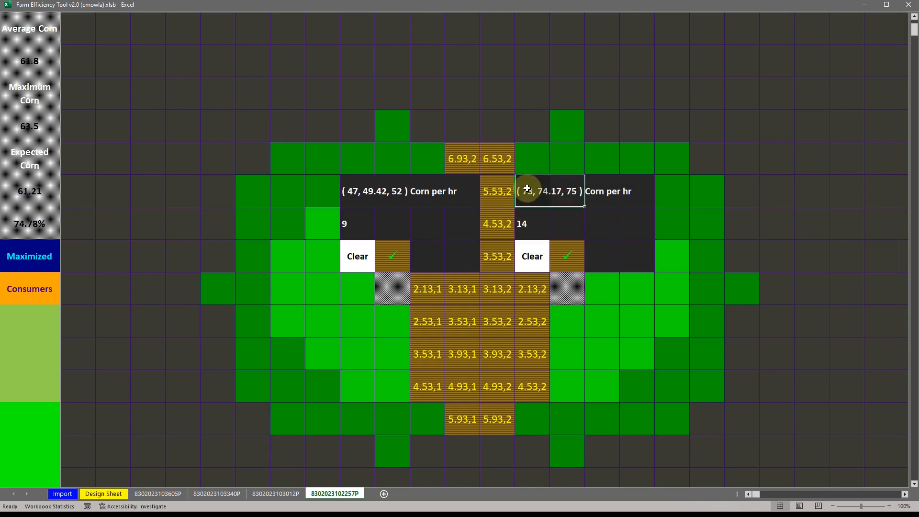
left_click_drag(527, 189, 583, 224)
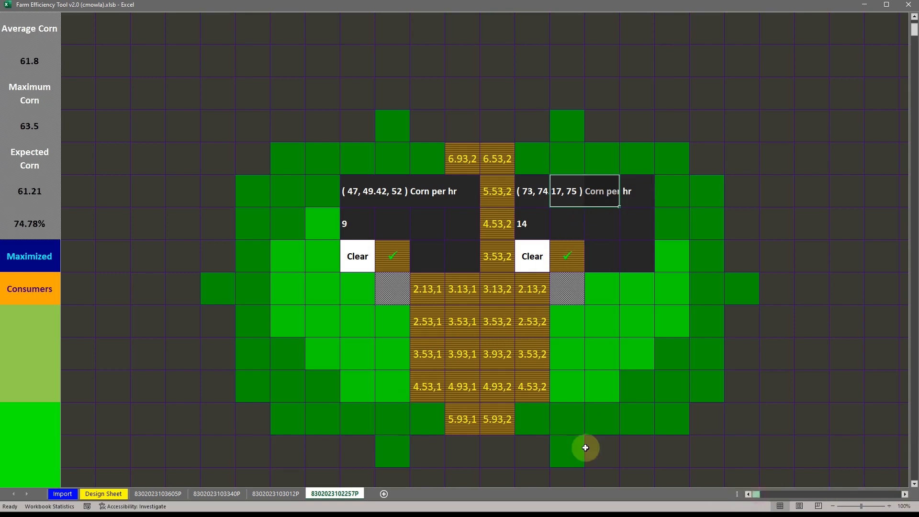
scroll(233, 225, "up", 1)
left_click(14, 356)
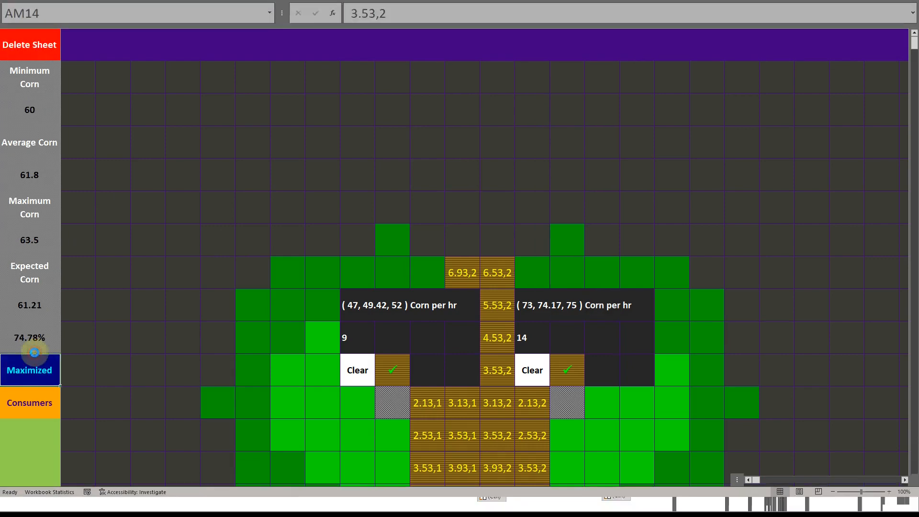
left_click_drag(102, 116, 62, 118)
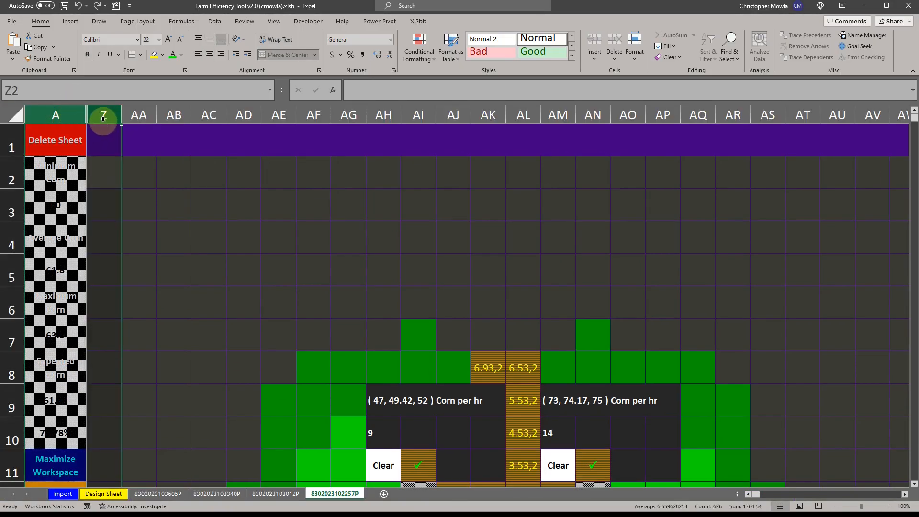
left_click(178, 280)
scroll(189, 300, "down", 3)
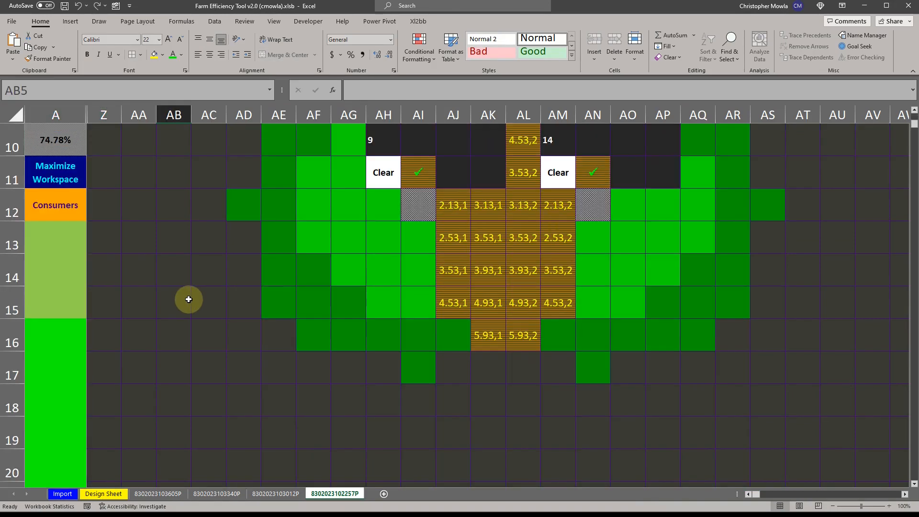
scroll(189, 300, "down", 12)
scroll(188, 299, "up", 2)
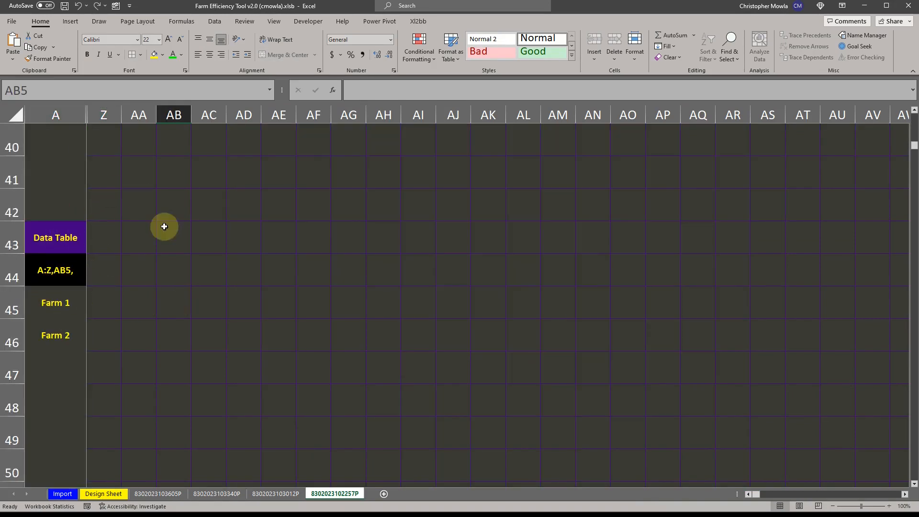
left_click(245, 21)
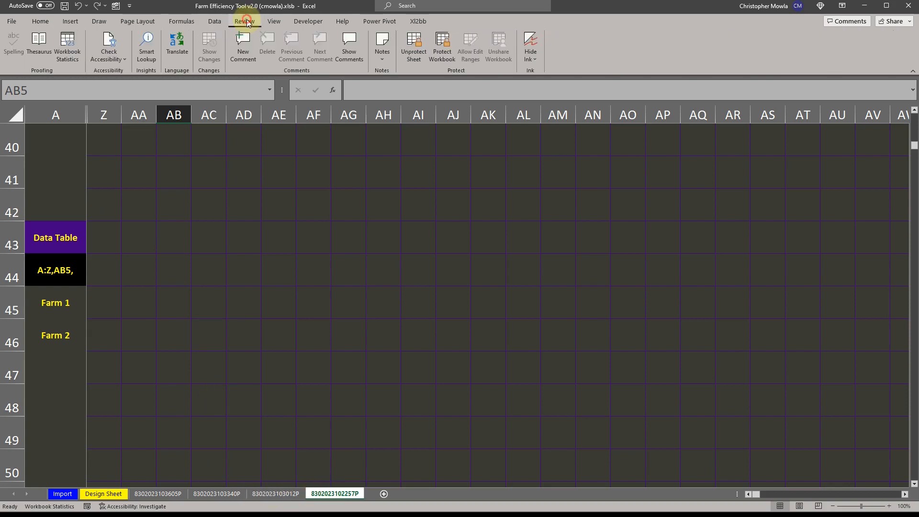
left_click(415, 47)
type("••")
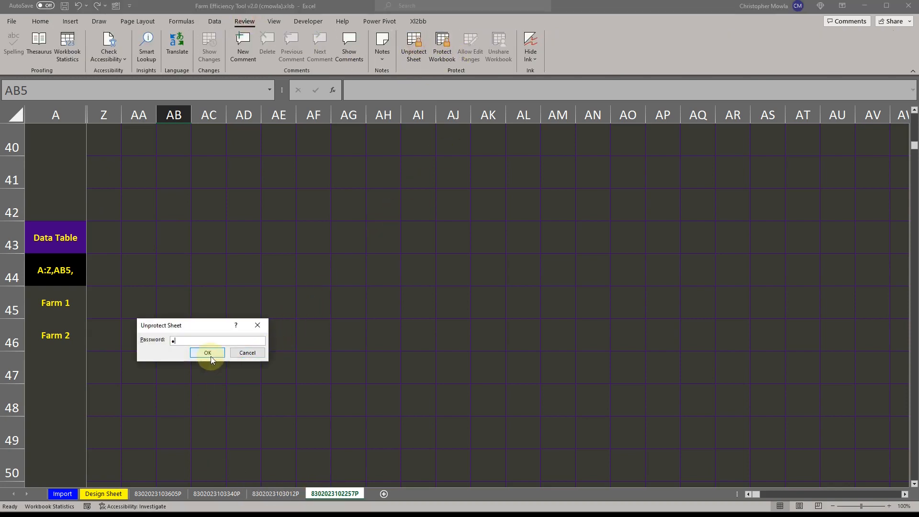
left_click(207, 353)
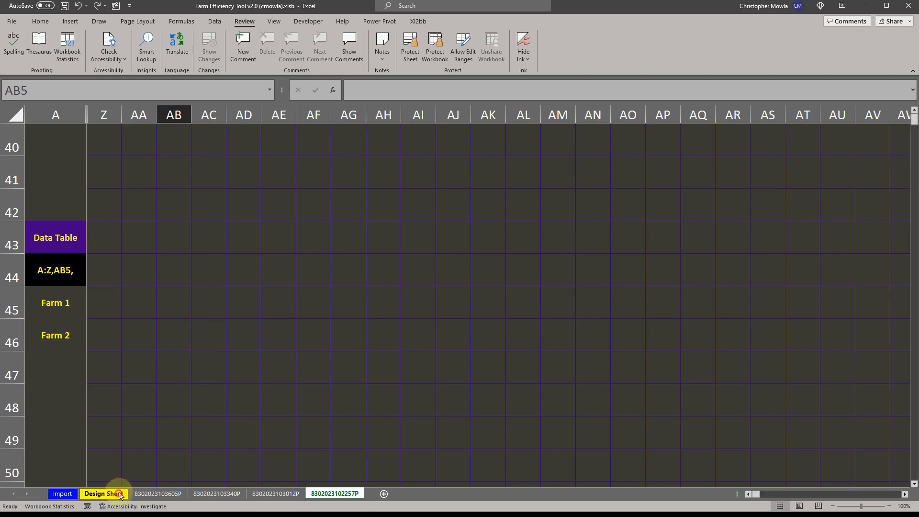
left_click(113, 494)
left_click(450, 120)
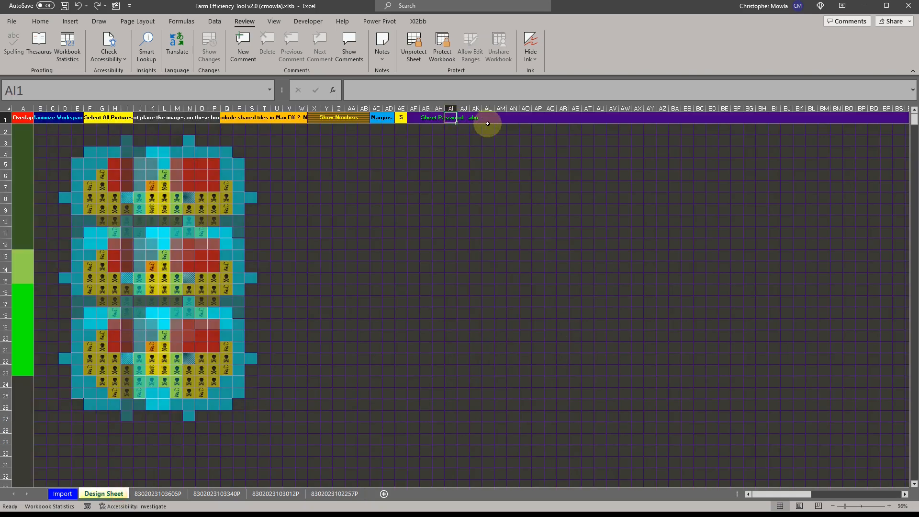
left_click(475, 118)
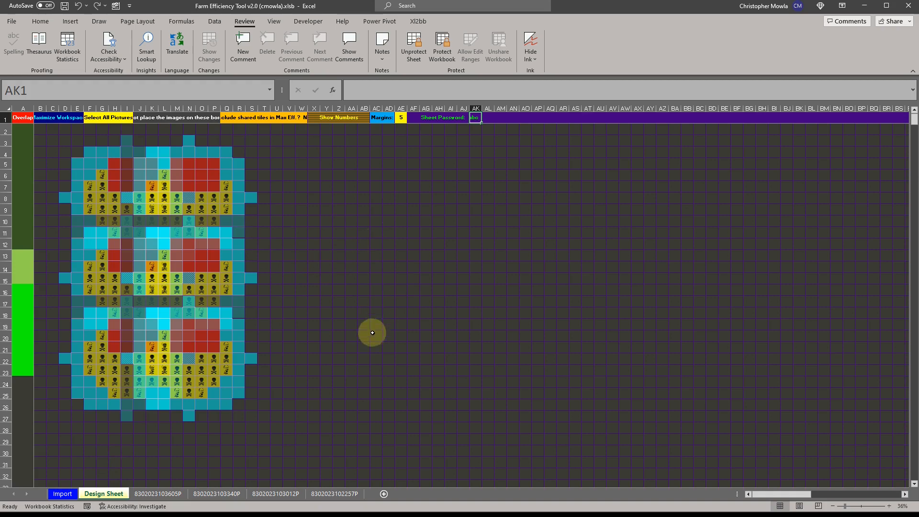
left_click(335, 493)
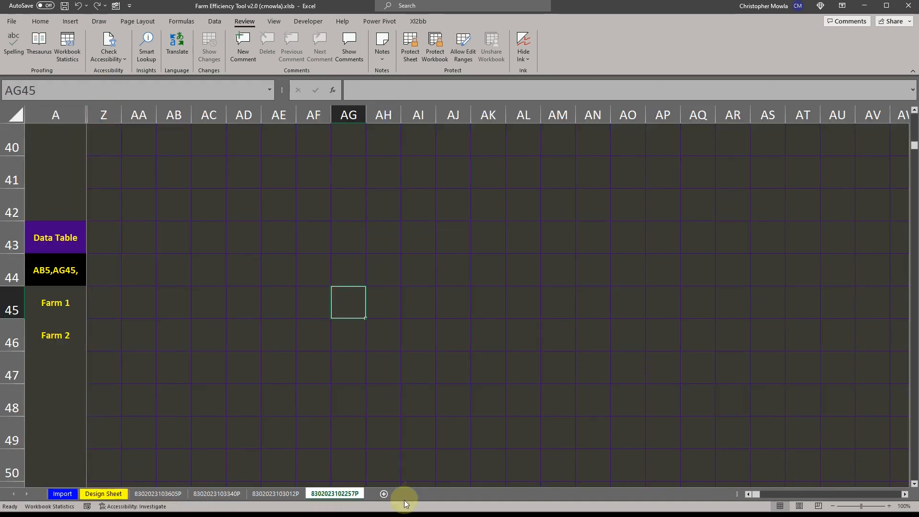
right_click(326, 493)
left_click(356, 401)
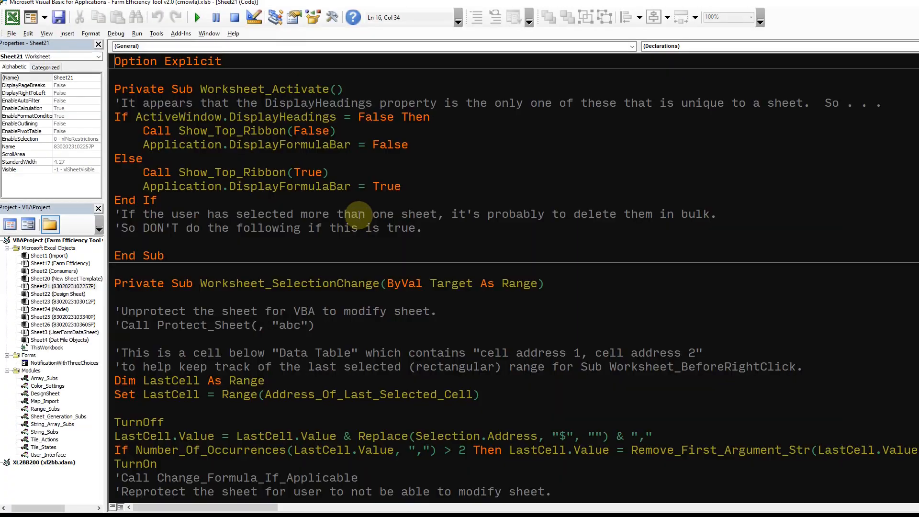
key("ctrl+a")
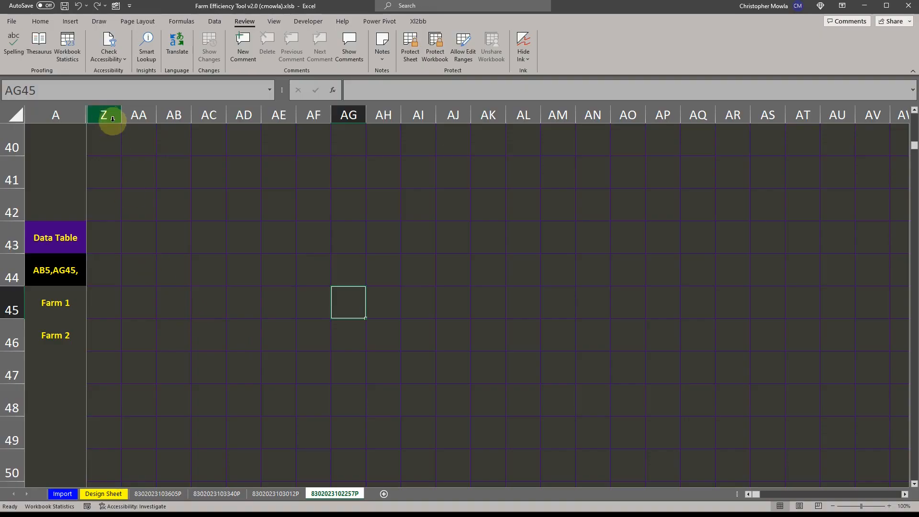
left_click_drag(102, 115, 66, 132)
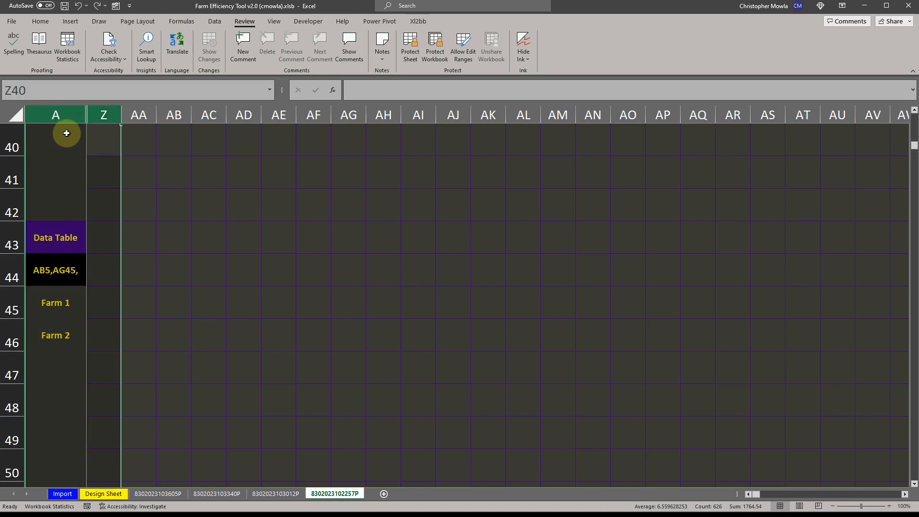
right_click(68, 140)
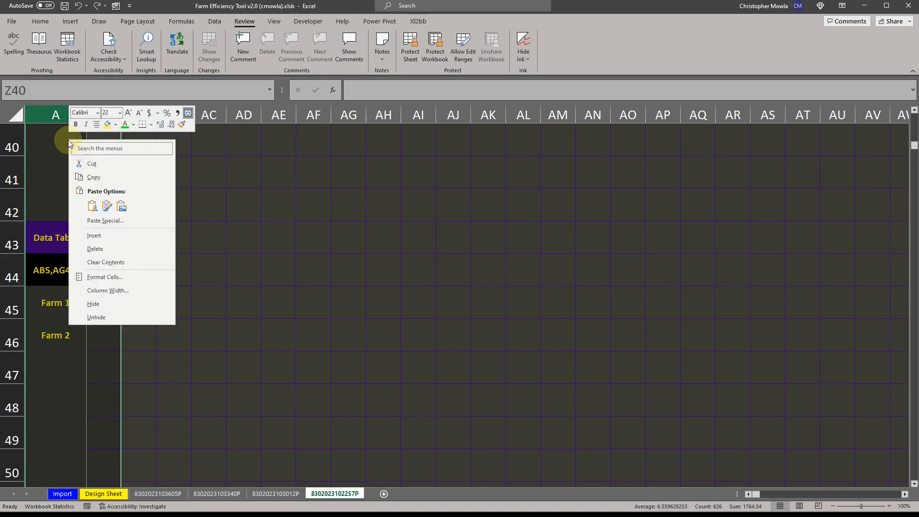
left_click(116, 315)
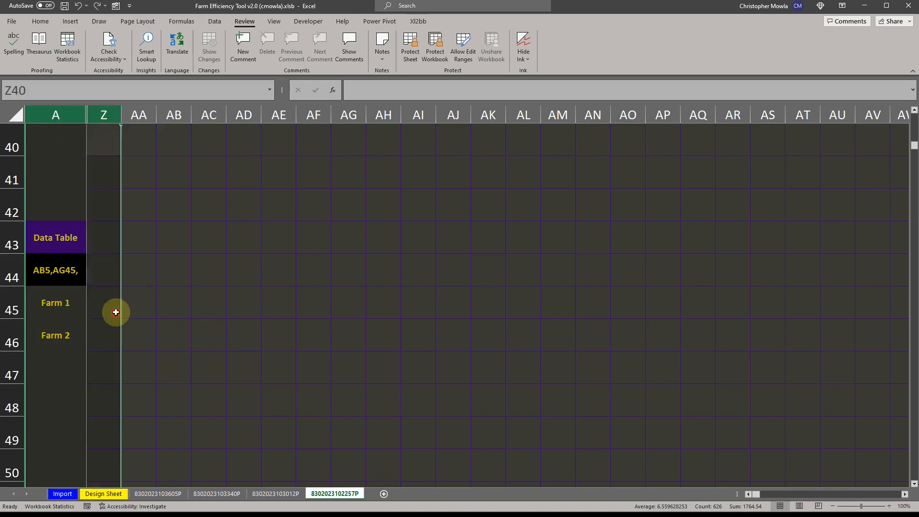
scroll(192, 245, "down", 10)
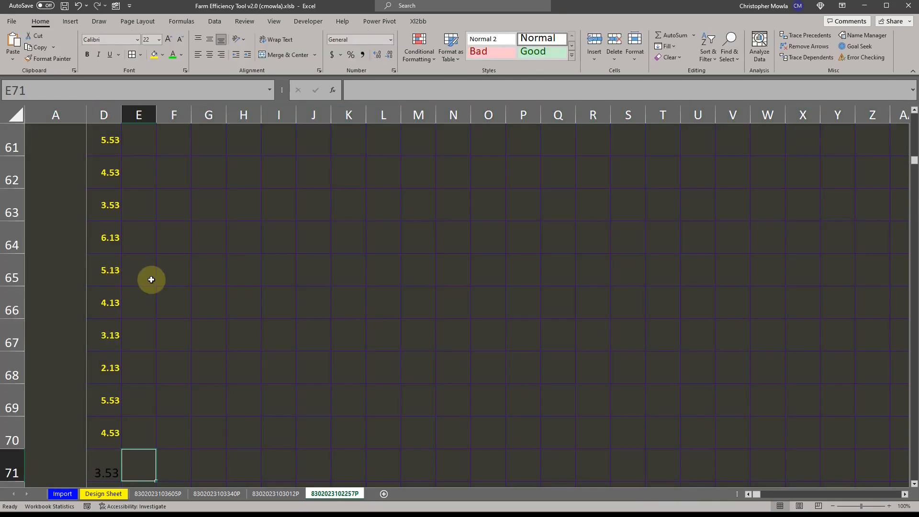
scroll(152, 279, "down", 14)
scroll(151, 280, "down", 9)
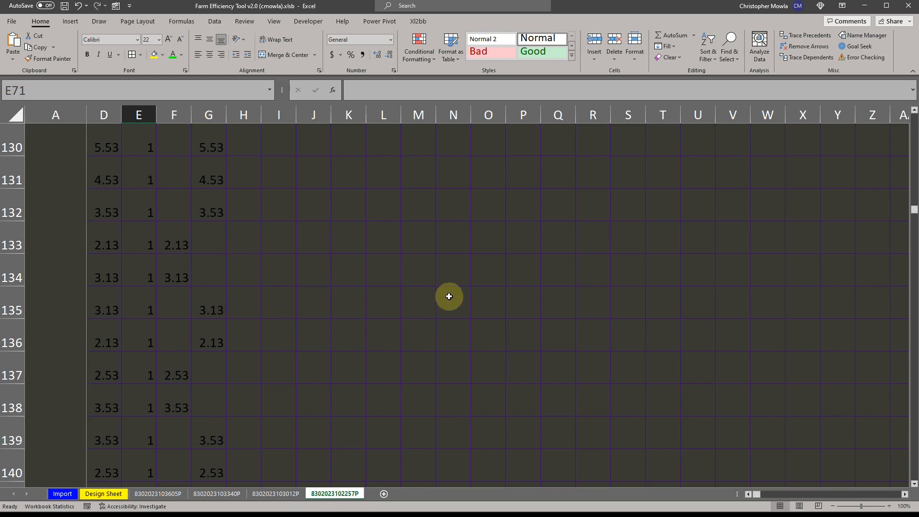
scroll(443, 303, "down", 5)
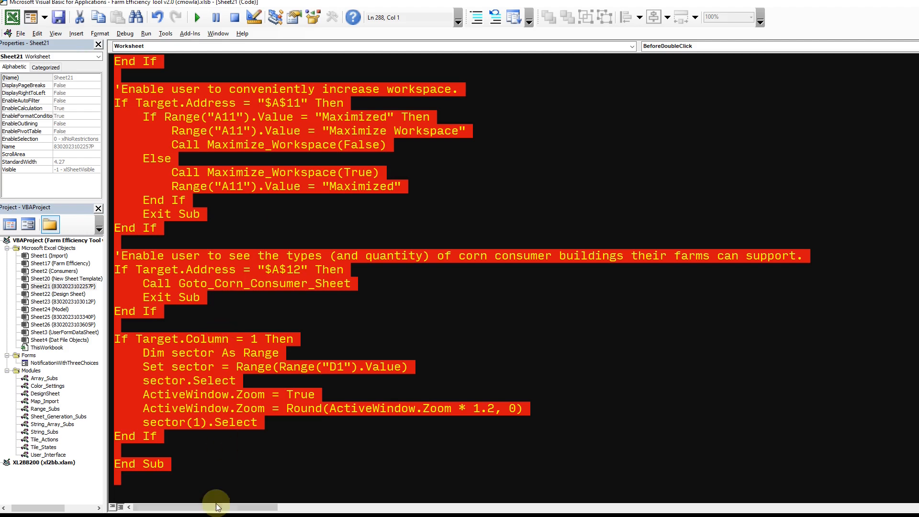
- Return to the sheet's code in the VBA editor, deselect it, and look over the project's Modules folder
left_click(219, 488)
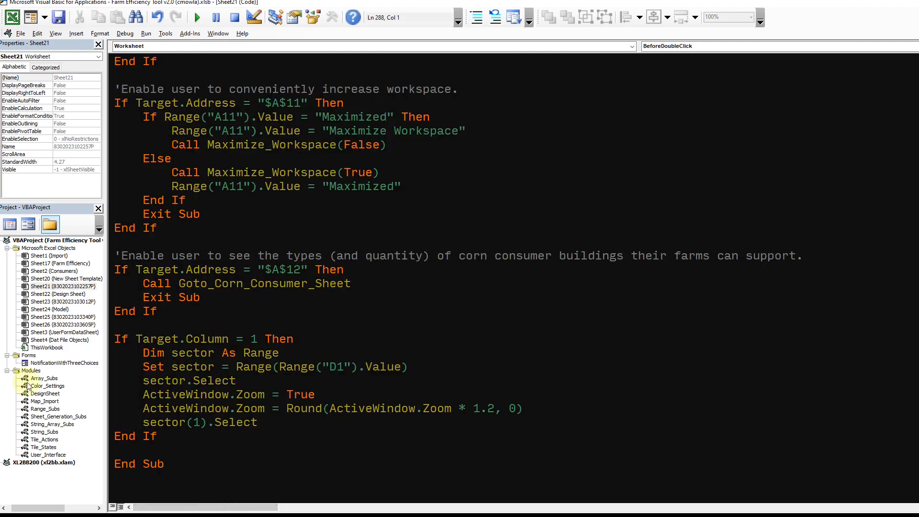
left_click(7, 371)
left_click(7, 371)
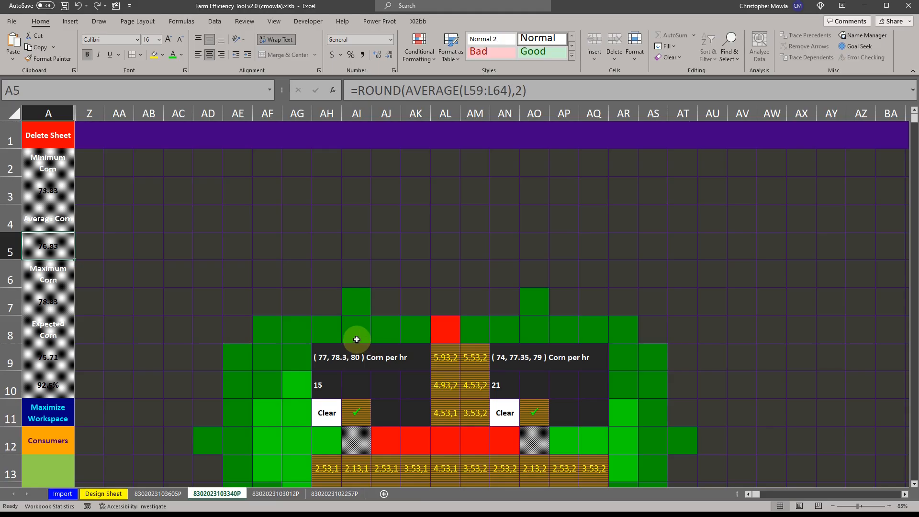
- Import player 6's town from the 斗地主 map folder into a new sheet and look over its farms
left_click(69, 495)
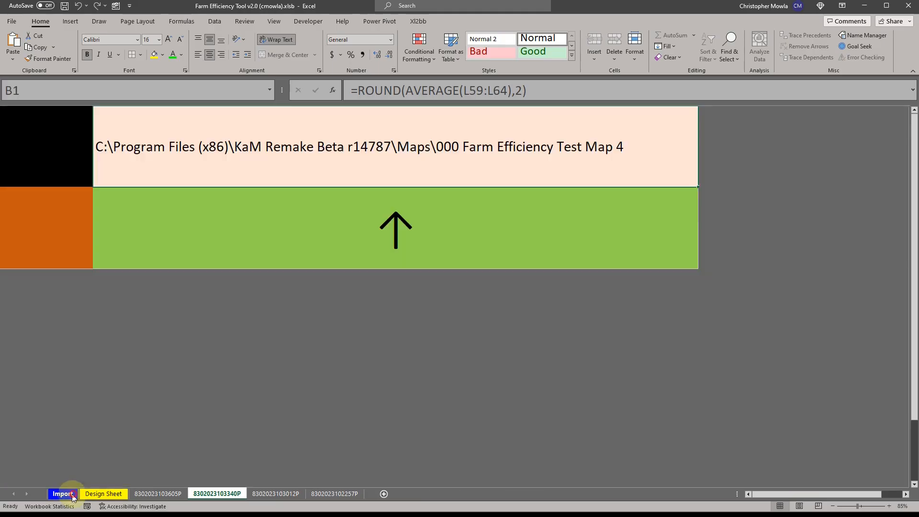
left_click(93, 243)
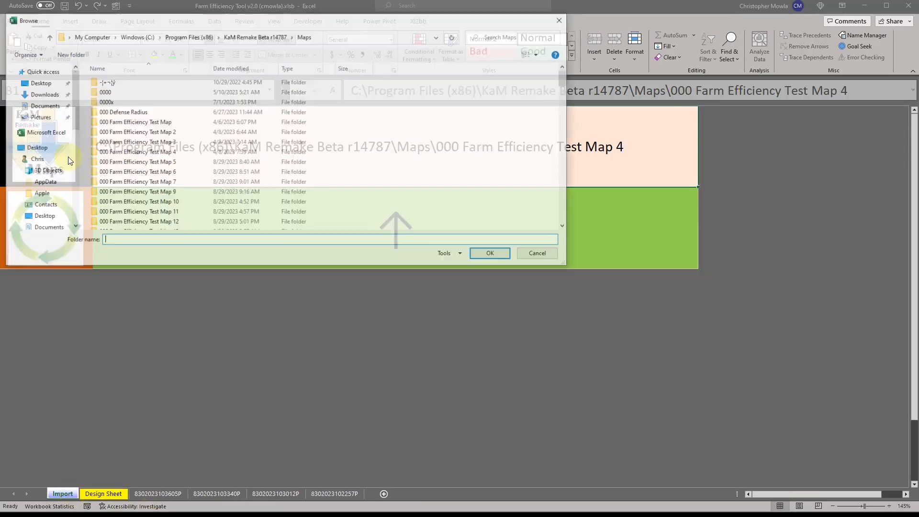
left_click(492, 255)
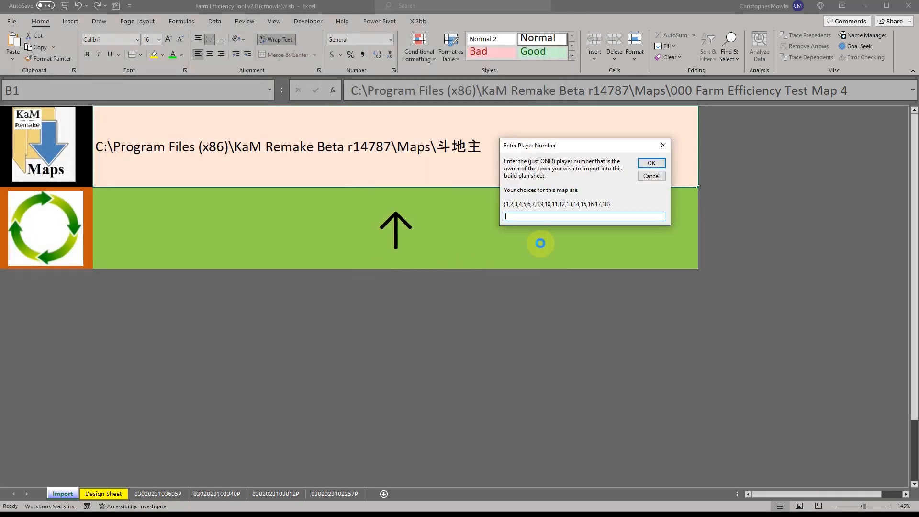
type("6")
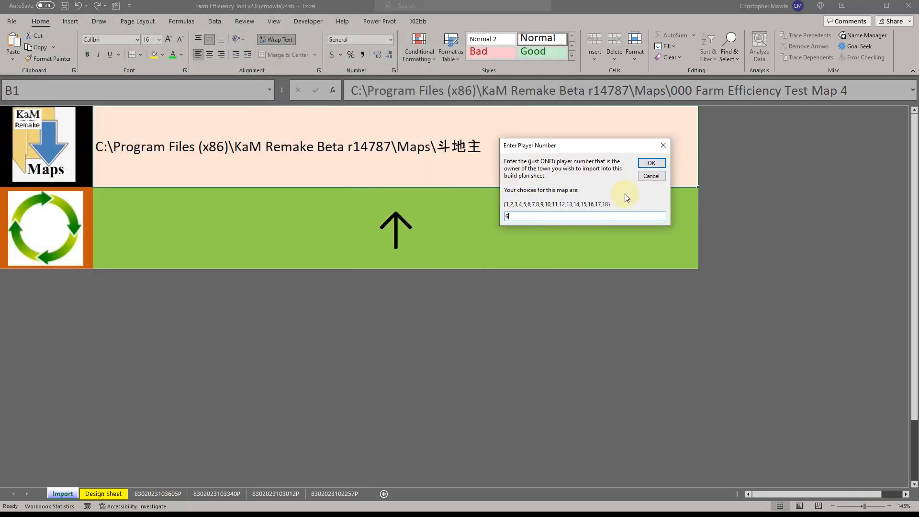
left_click(652, 163)
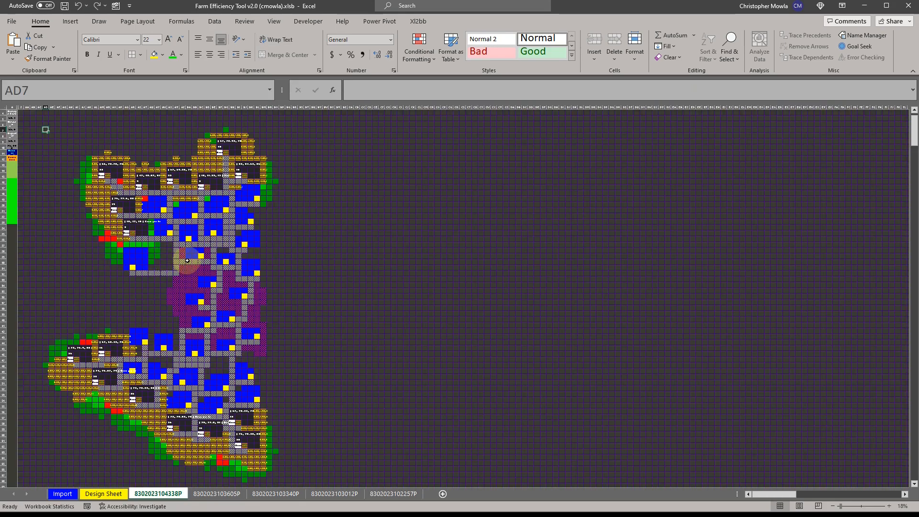
scroll(187, 260, "up", 2)
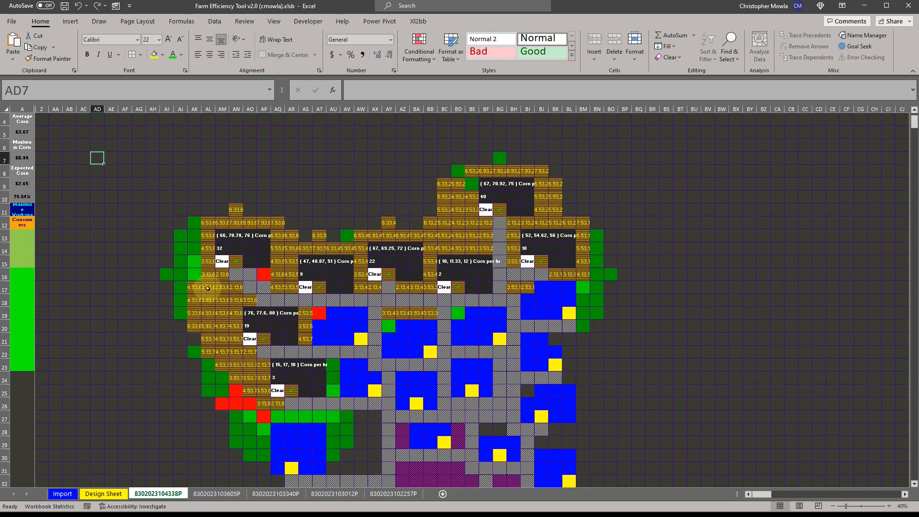
scroll(240, 278, "down", 2)
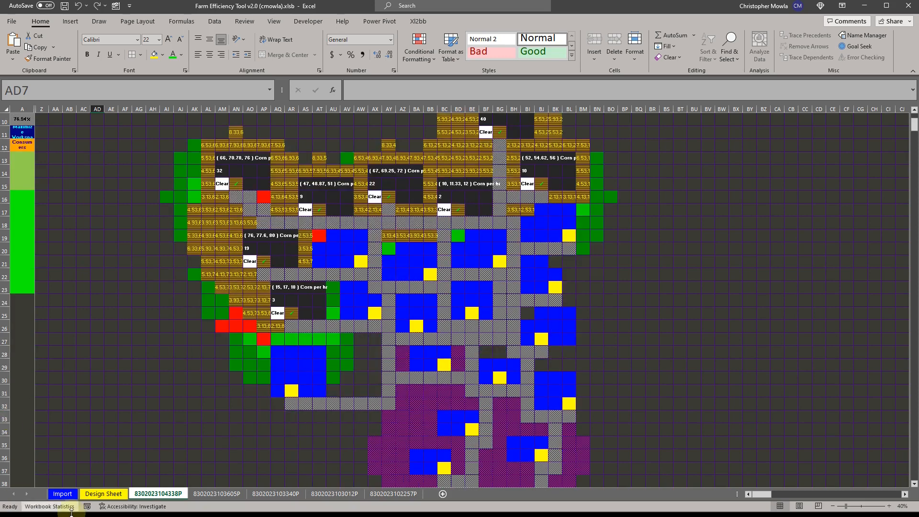
- Import the map folder 000 Farm Efficiency Test Map 11 into another new sheet
left_click(63, 494)
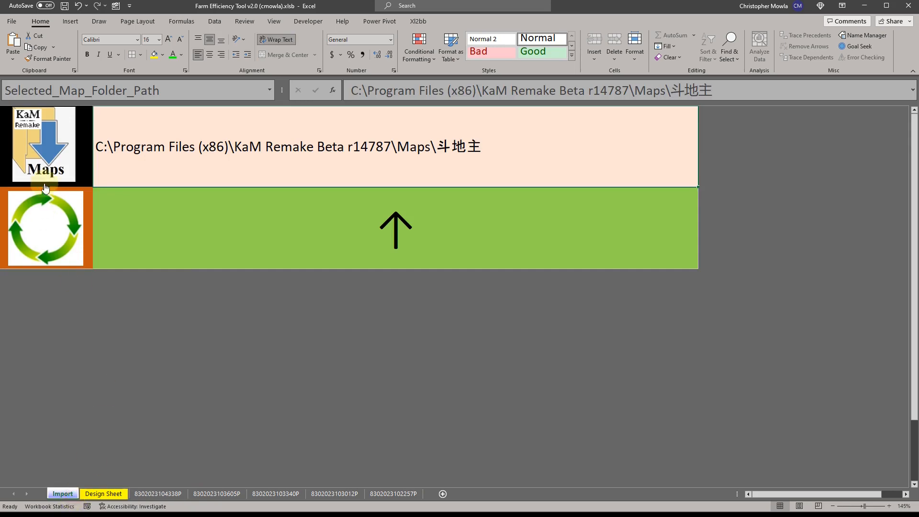
left_click(50, 154)
left_click(254, 212)
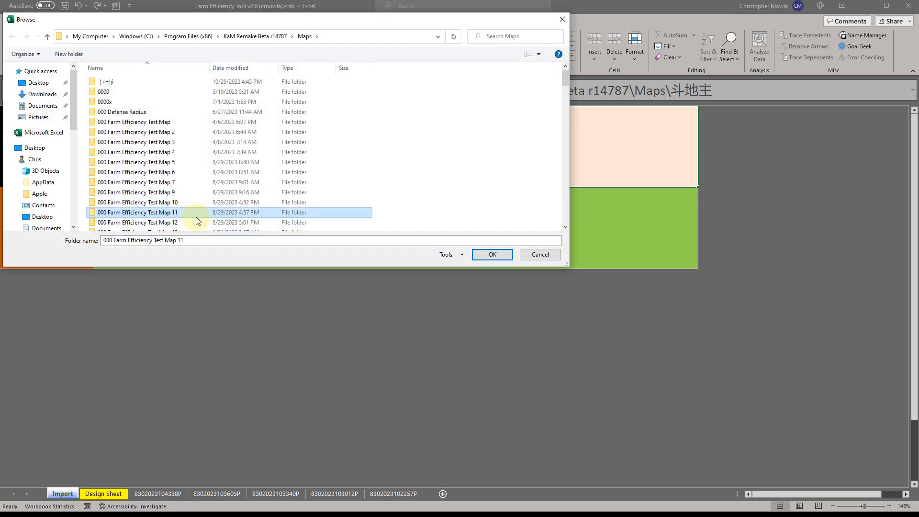
left_click(493, 254)
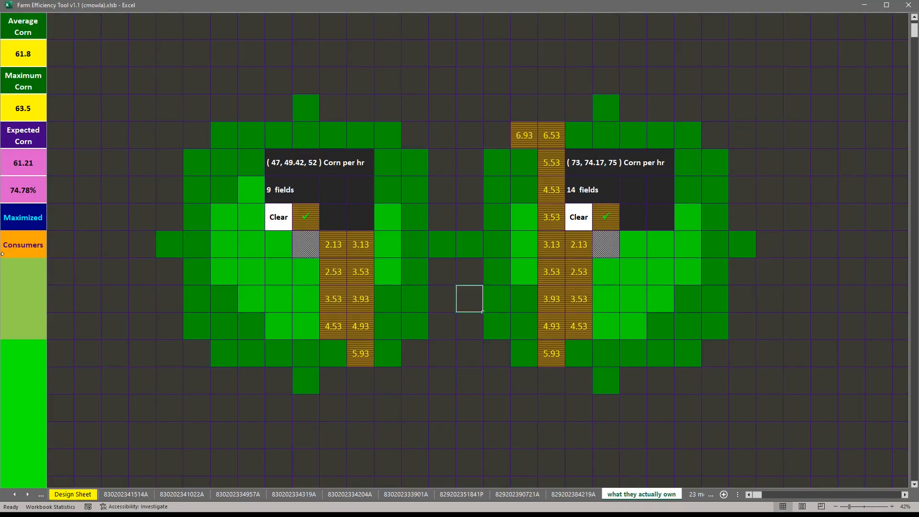
- Switch to the Farm Efficiency Tool v1.1 workbook and import 000 Farm Efficiency Test Map 11 there for player 1
left_click(15, 494)
left_click(15, 494)
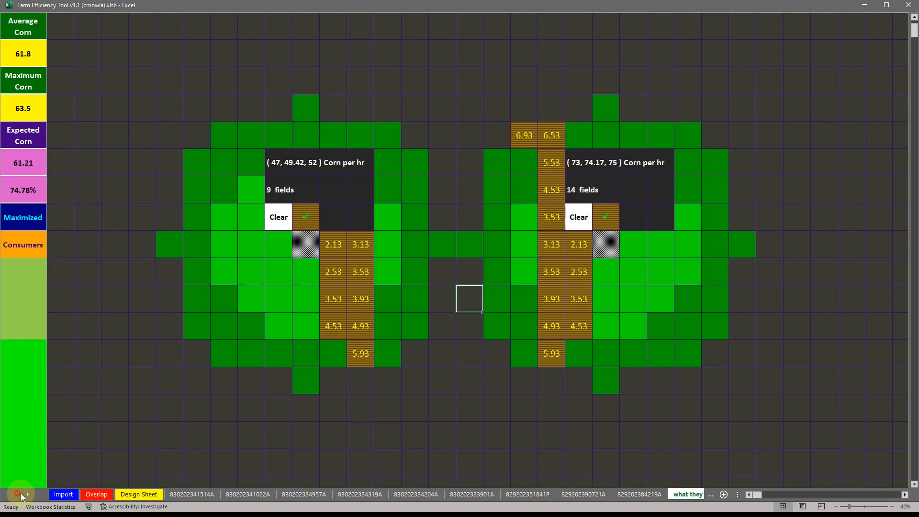
left_click(63, 494)
left_click(53, 50)
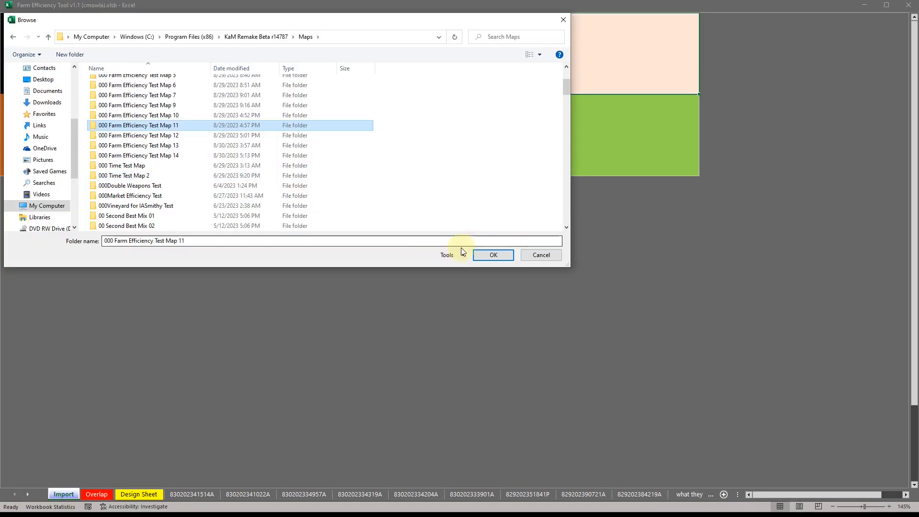
left_click(486, 256)
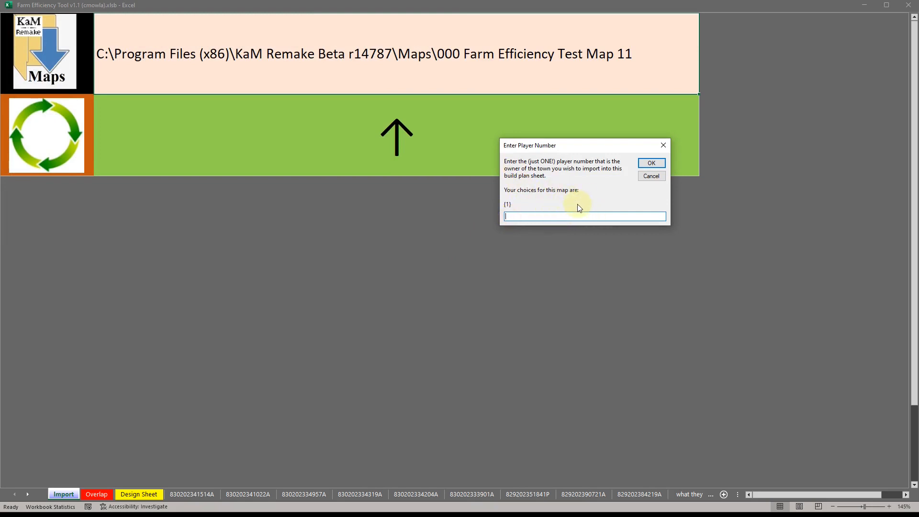
type("1")
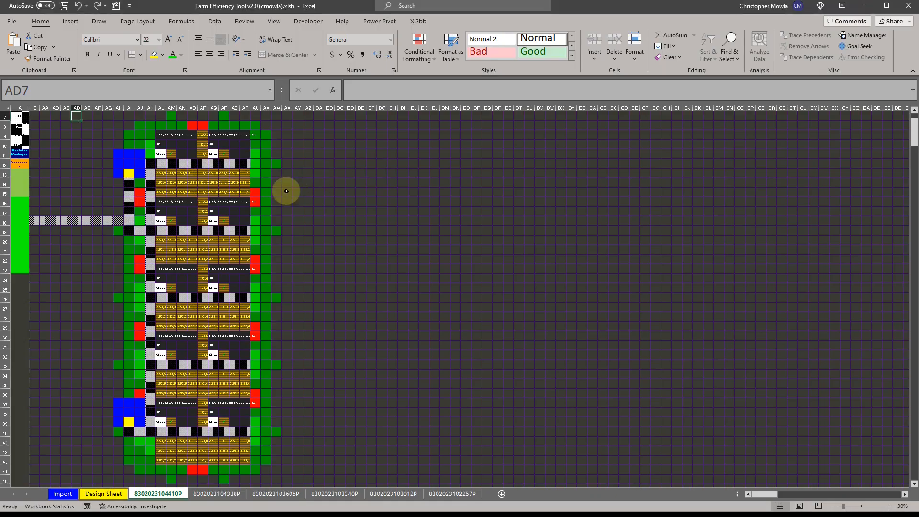
left_click(318, 173)
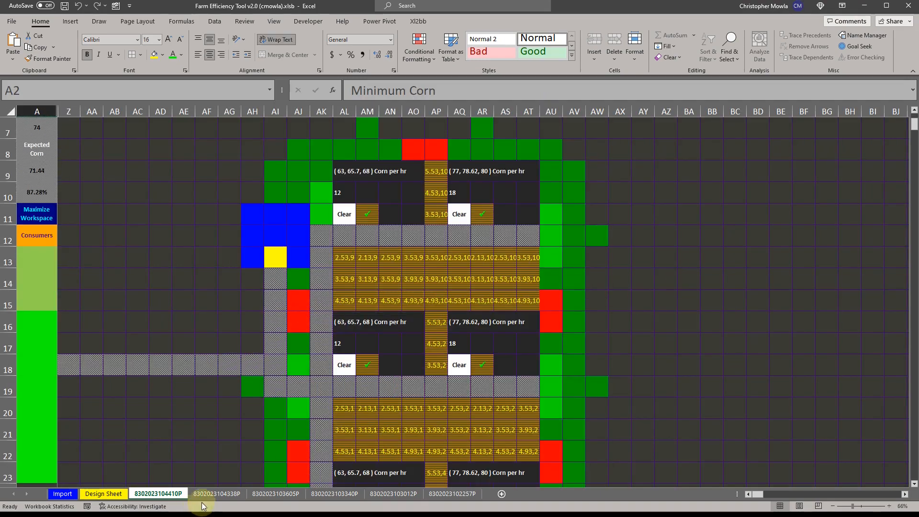
left_click(218, 493)
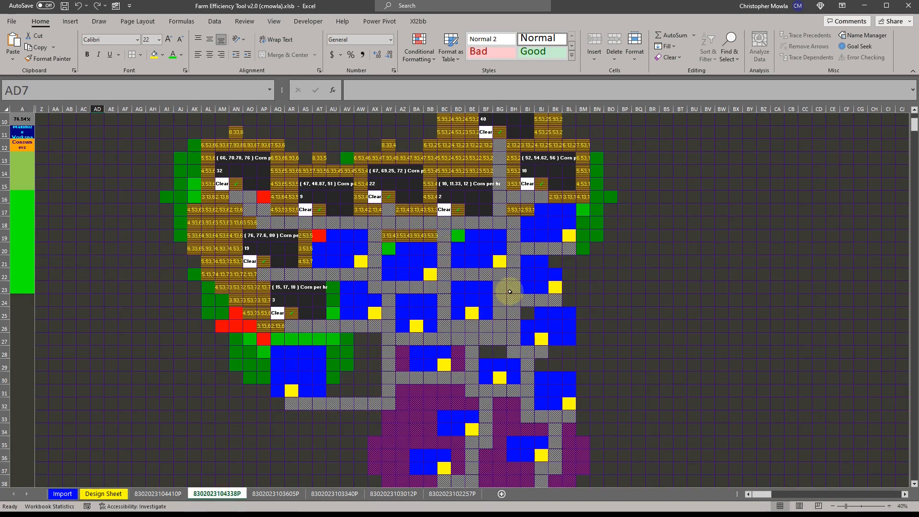
scroll(510, 291, "up", 1)
scroll(509, 291, "down", 11)
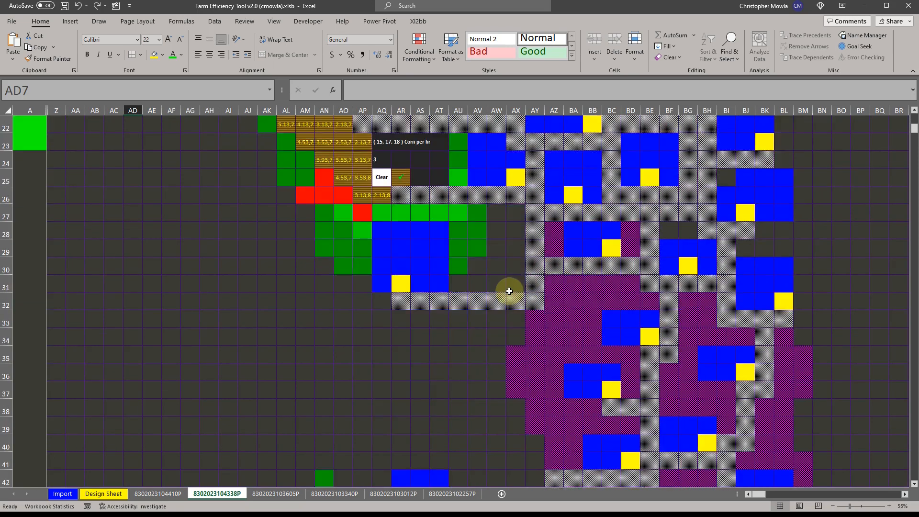
scroll(509, 291, "down", 2)
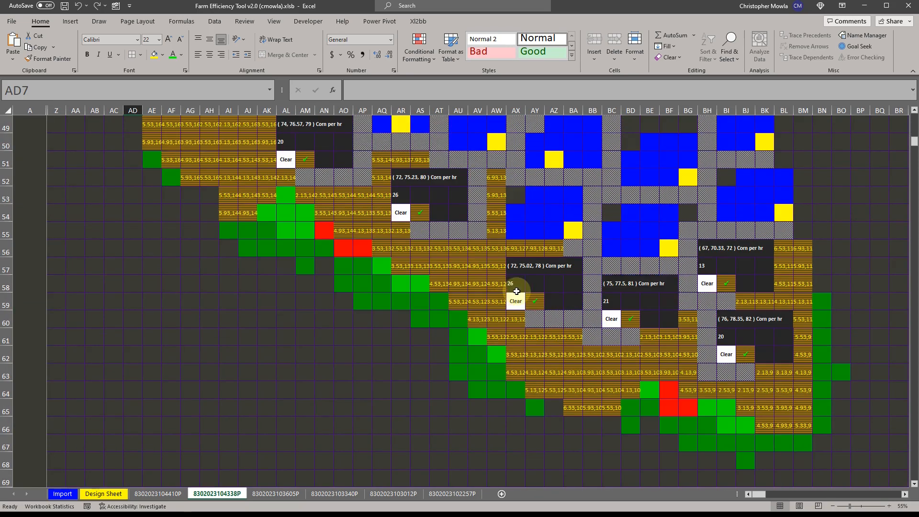
- Switch to the KaM Remake map editor, set player 6's colour to blue with BGR code FF4B33, and hide the debug panel
key("alt+Tab")
left_click(72, 206)
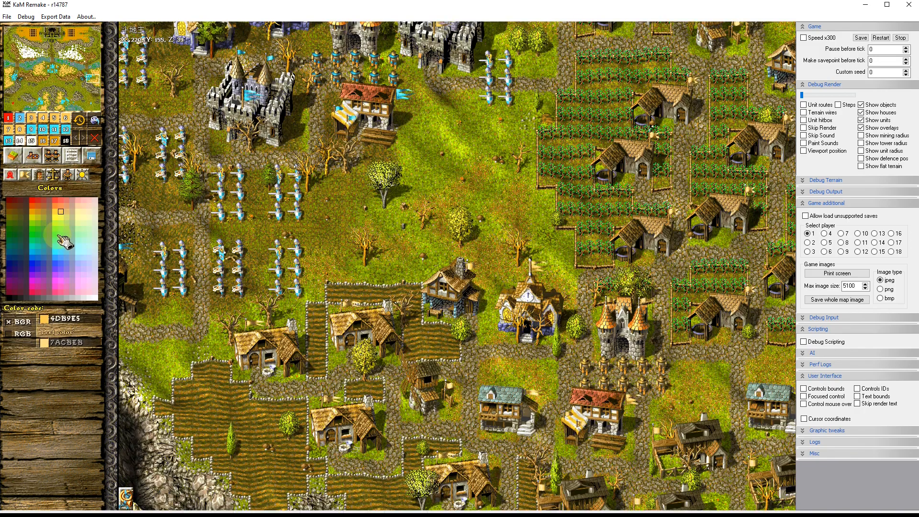
left_click(56, 263)
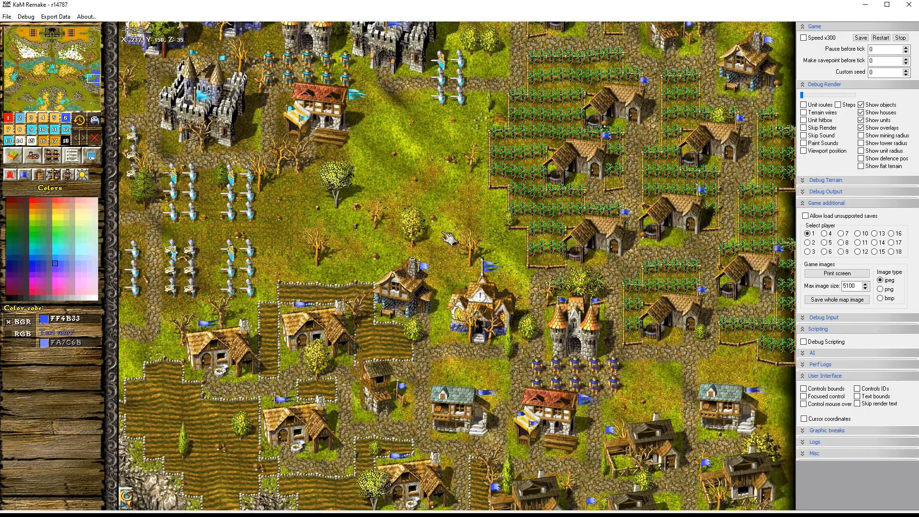
key("F11")
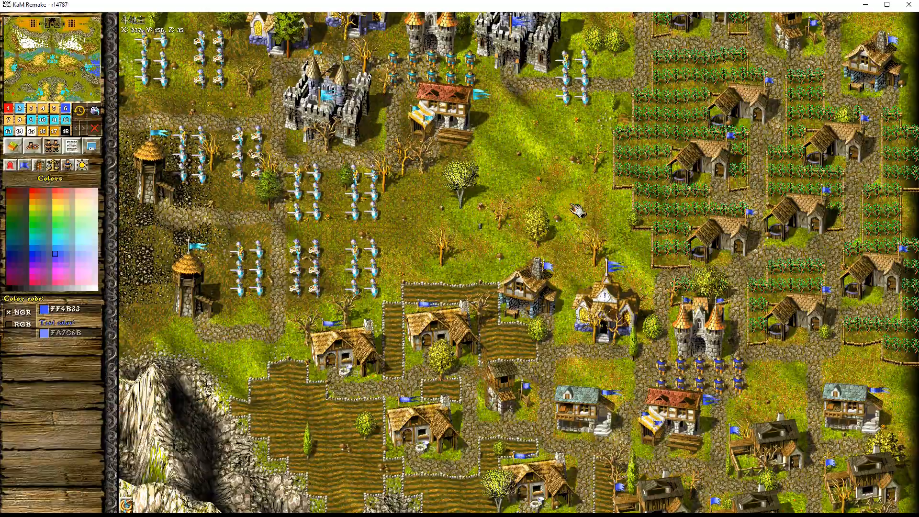
scroll(577, 211, "down", 5)
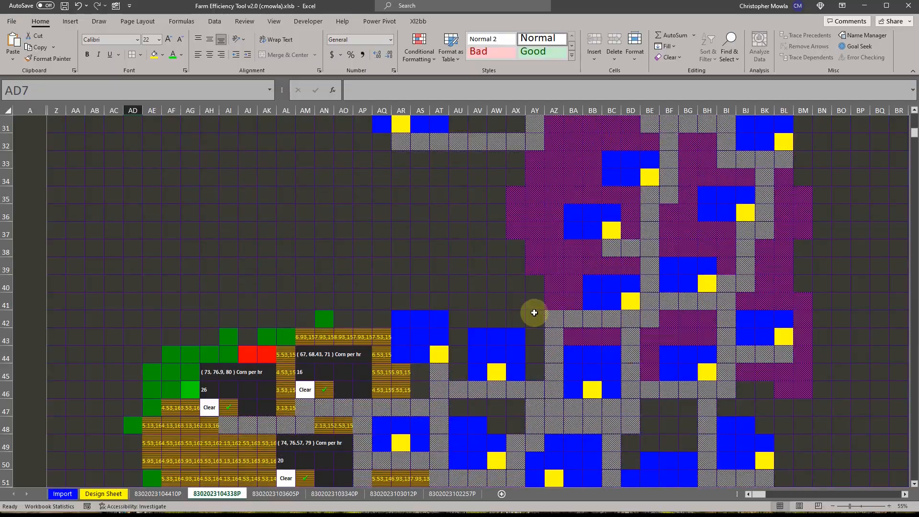
scroll(535, 313, "up", 2)
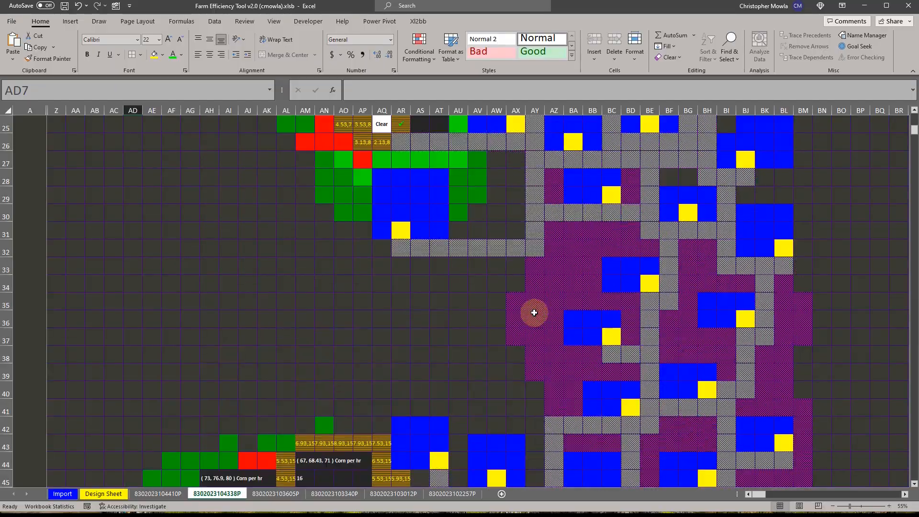
scroll(534, 313, "up", 6)
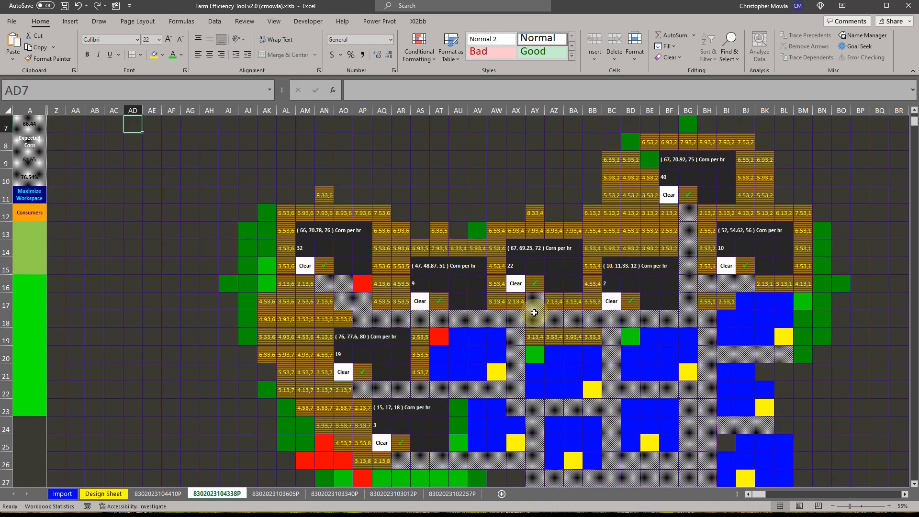
left_click(32, 212)
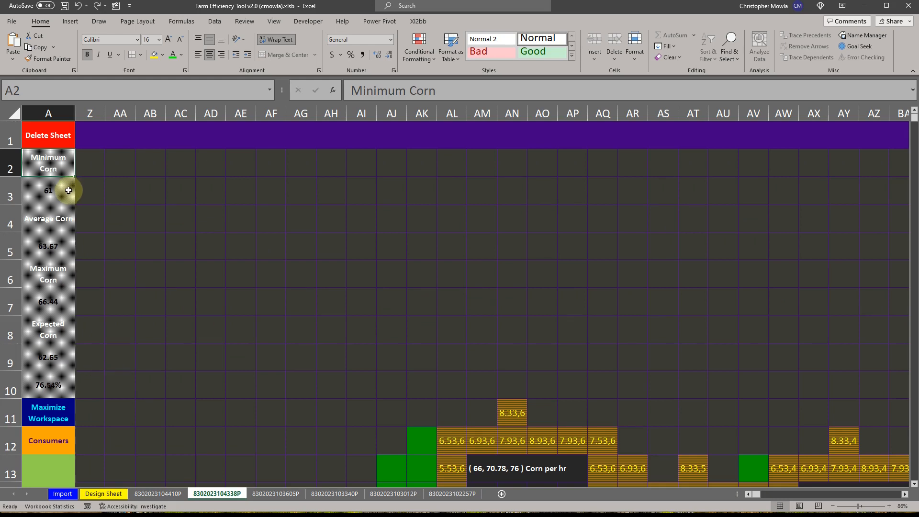
left_click_drag(68, 190, 61, 258)
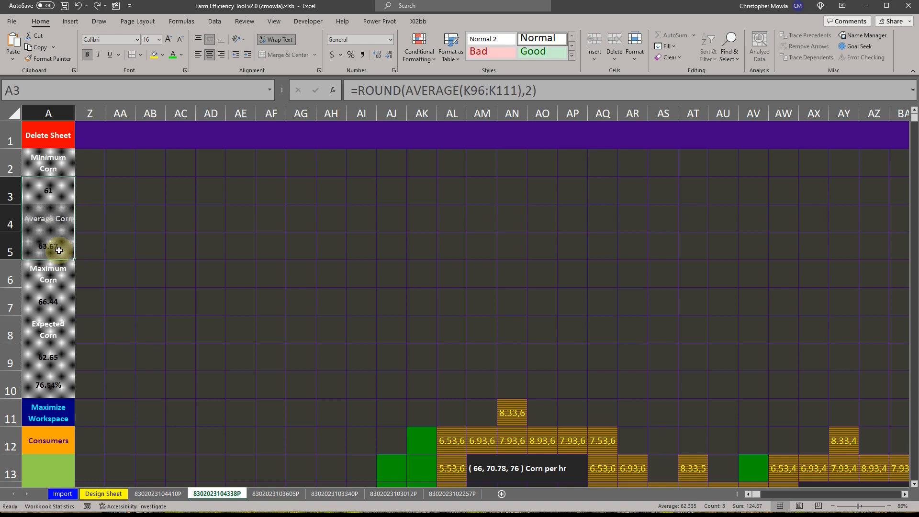
left_click(619, 348)
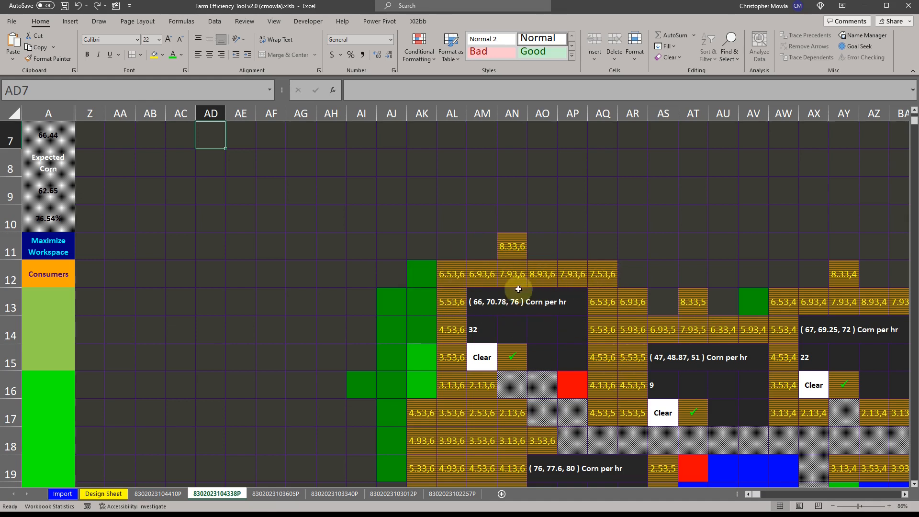
- Inspect the field in AN11, the farm's corn formula in AS15 and the Expected Corn formula in A9
left_click(515, 246)
scroll(532, 306, "right", 3)
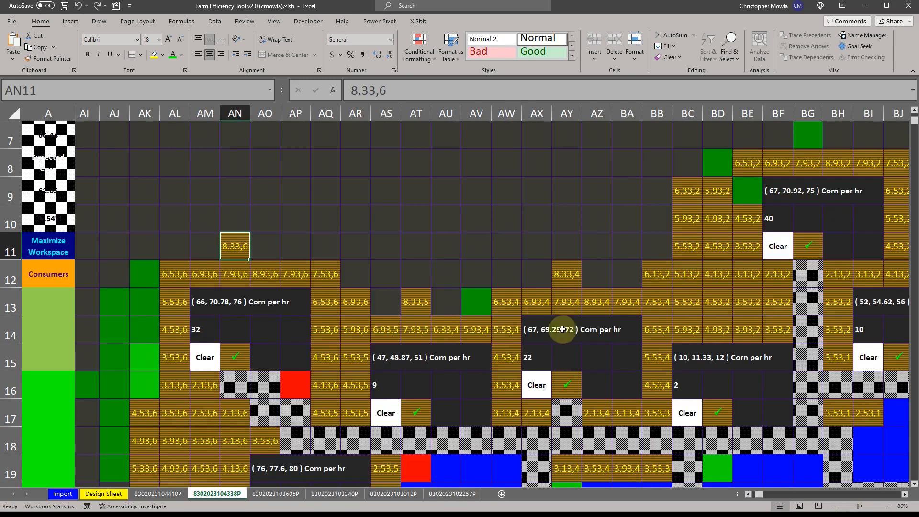
left_click(393, 367)
left_click(414, 409)
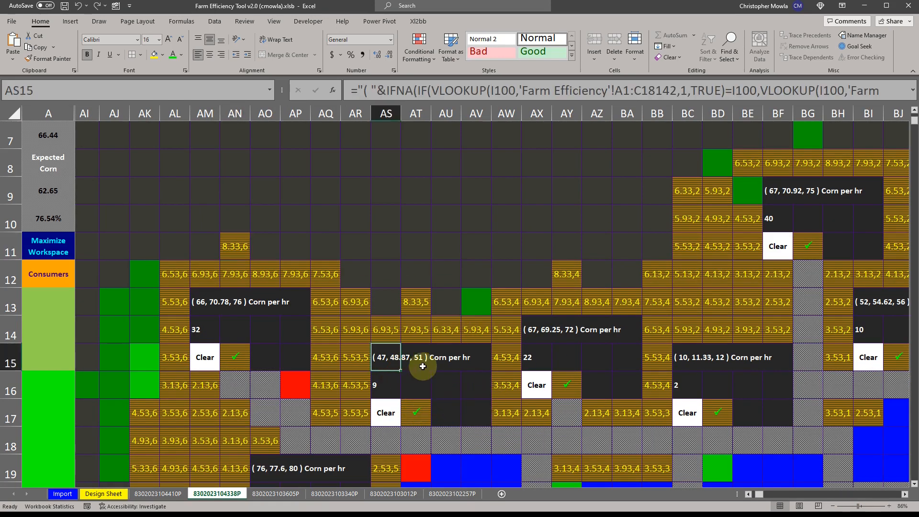
left_click(53, 199)
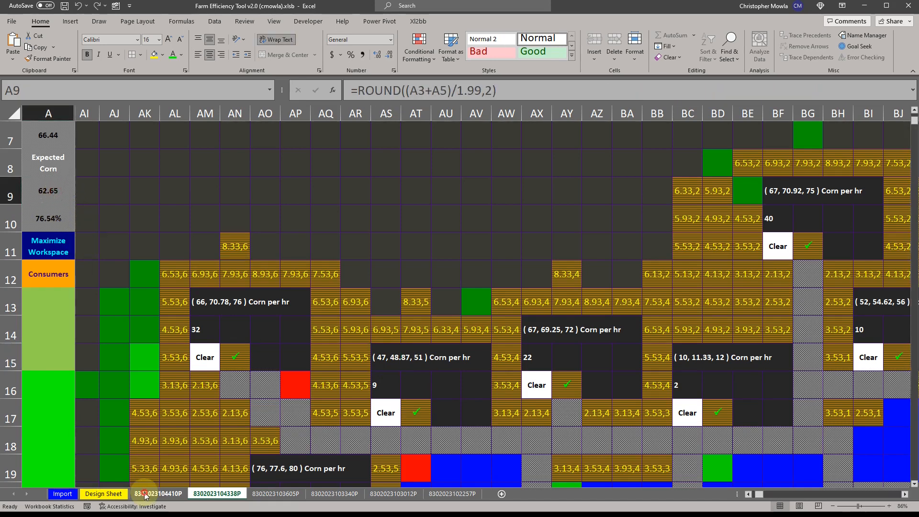
left_click(158, 493)
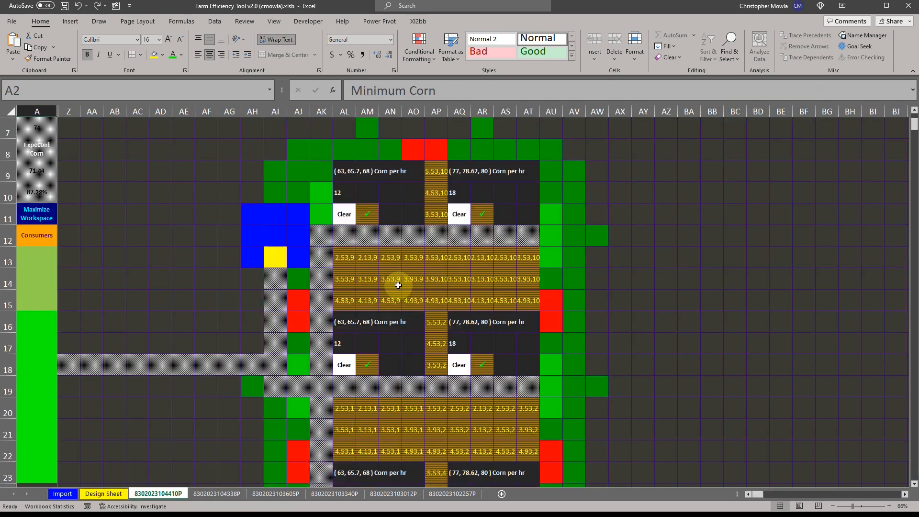
scroll(398, 285, "up", 2)
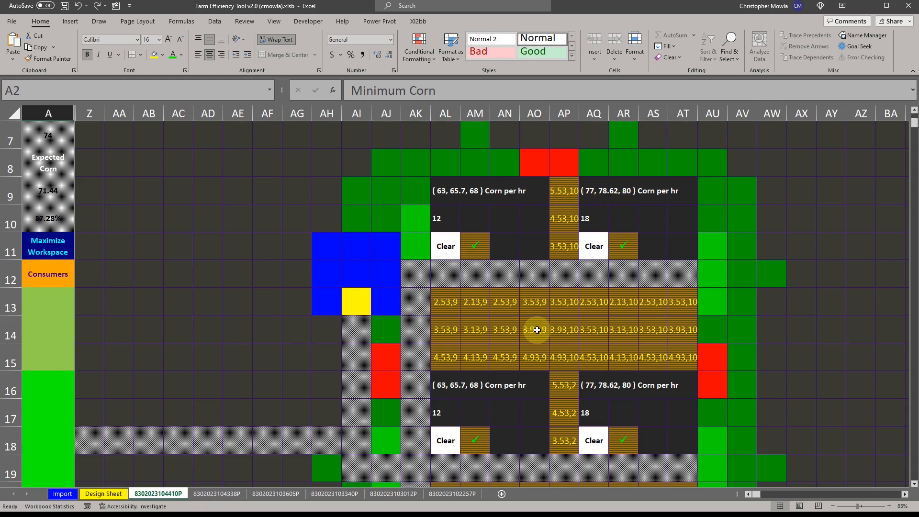
left_click(567, 353)
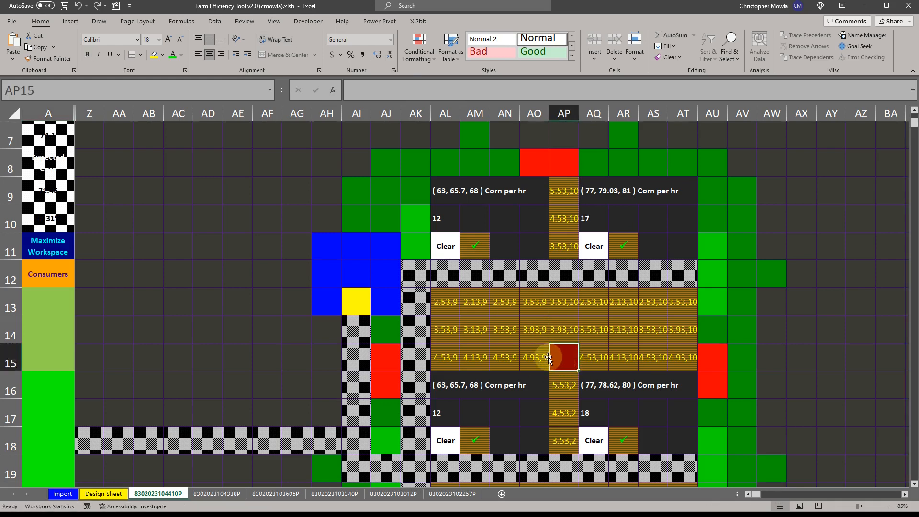
double_click(569, 359)
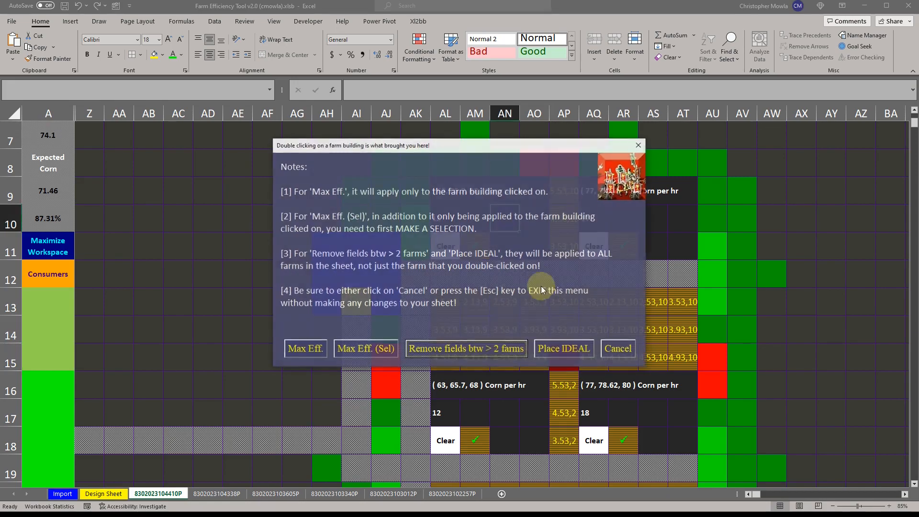
left_click(470, 346)
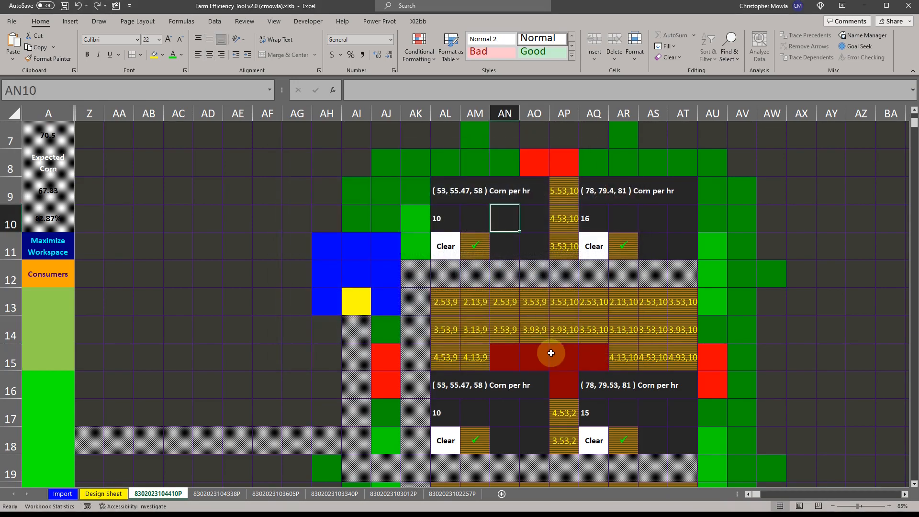
scroll(574, 382, "down", 8)
scroll(575, 376, "down", 3)
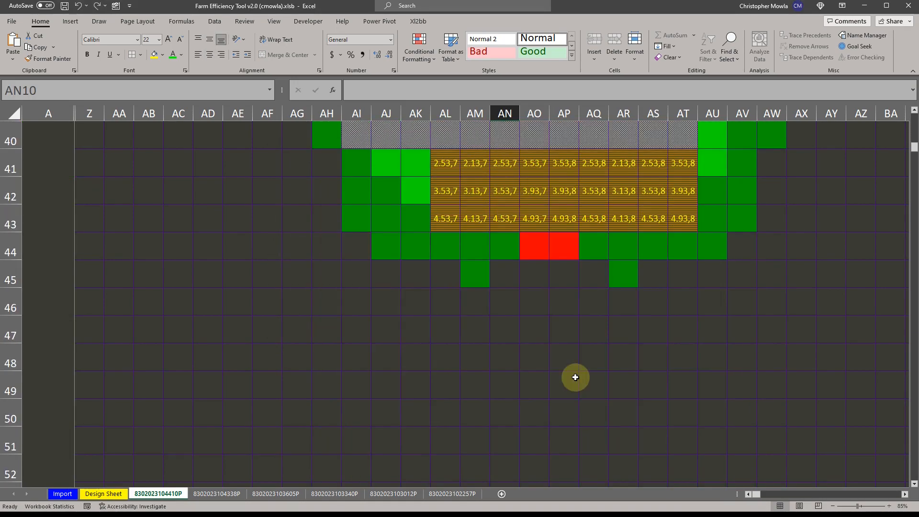
scroll(526, 354, "up", 6)
scroll(480, 360, "up", 5)
scroll(483, 364, "up", 1)
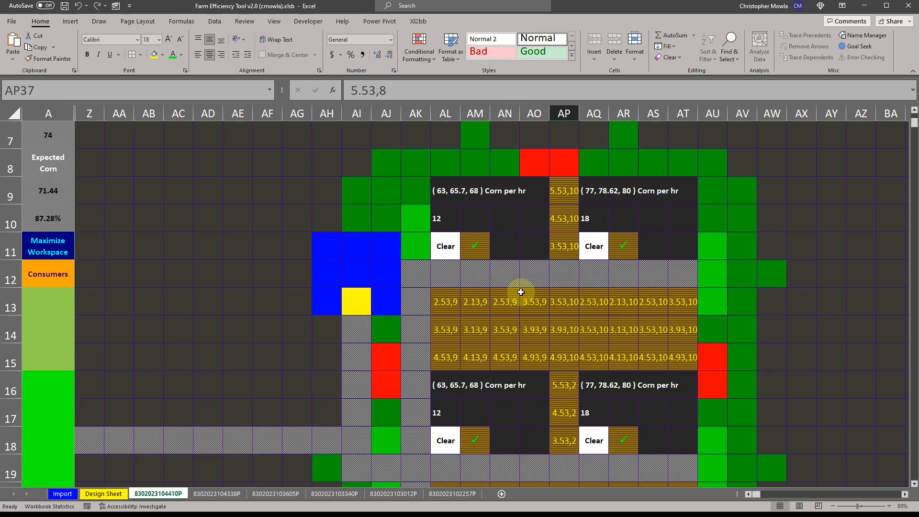
scroll(521, 292, "up", 1)
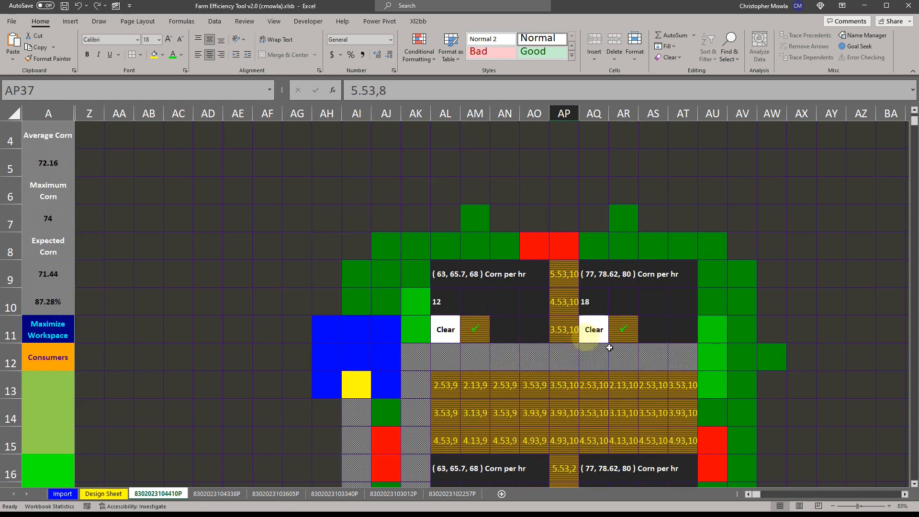
- Inspect the corn formulas in A9, A3 and A5, and open the sheet "what they actually own" in the version 1.1 workbook
left_click(48, 274)
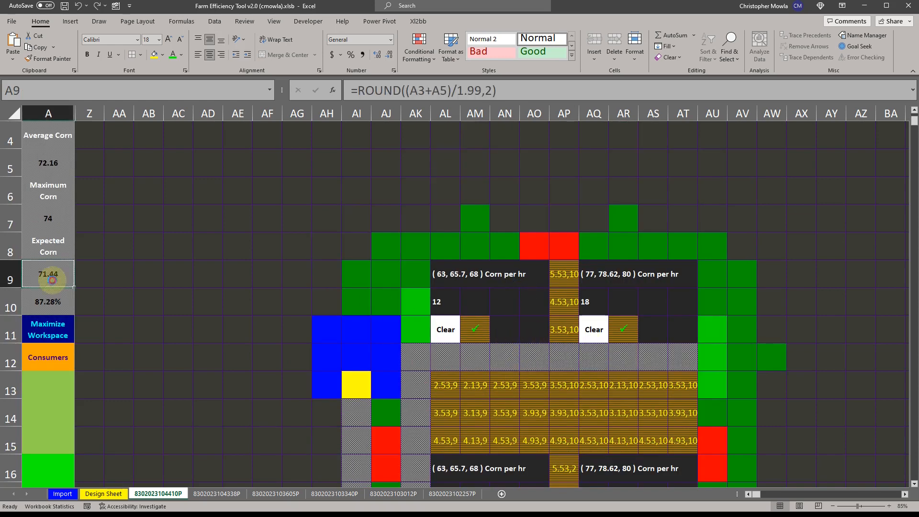
scroll(96, 288, "up", 1)
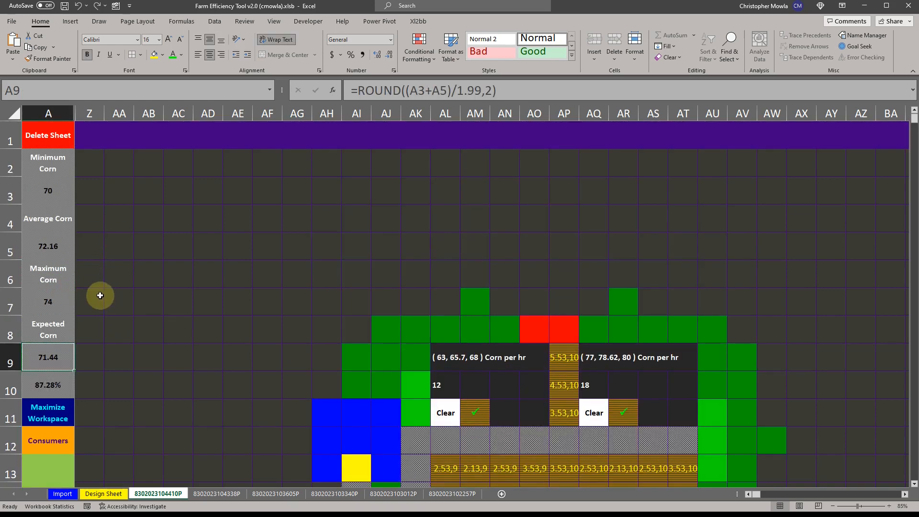
left_click_drag(53, 192, 60, 245)
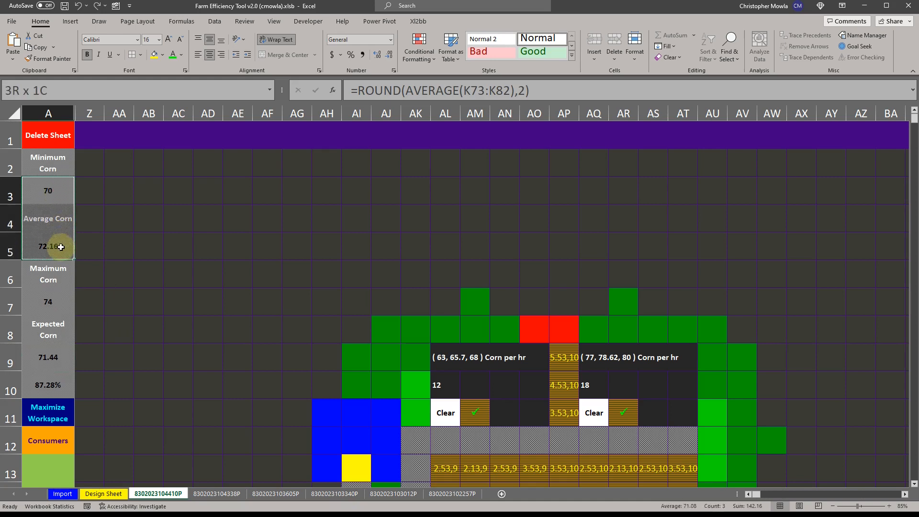
left_click_drag(60, 247, 59, 239)
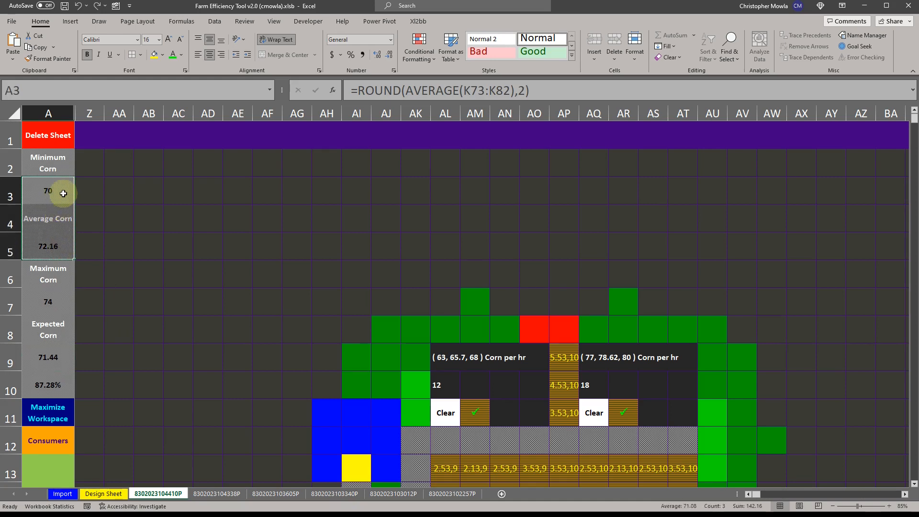
left_click(57, 245)
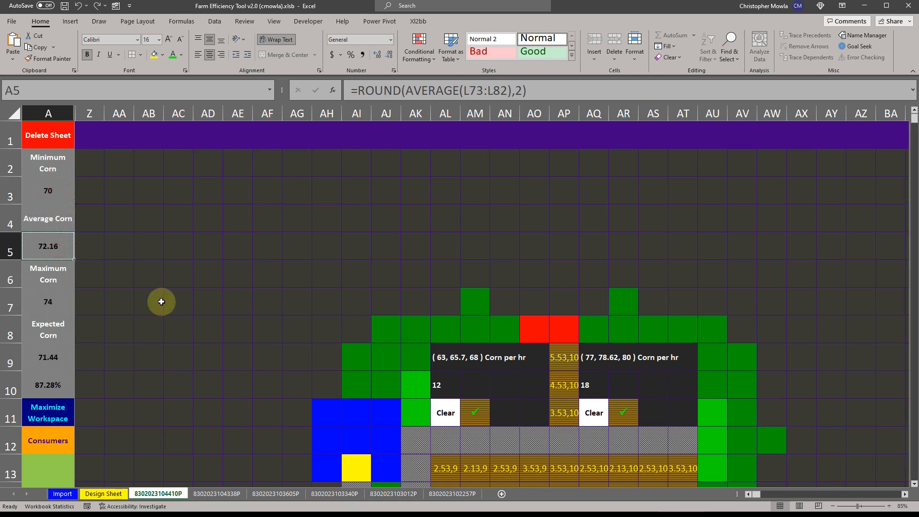
left_click(58, 190)
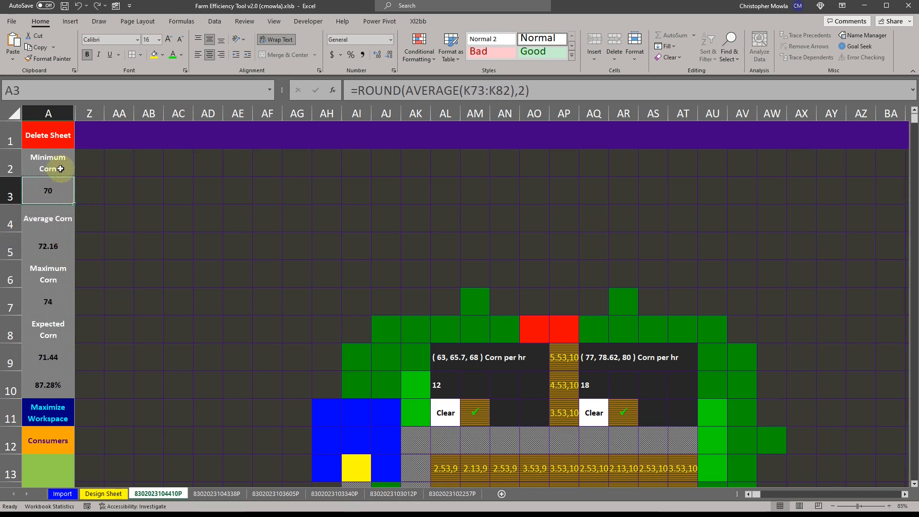
left_click(58, 247)
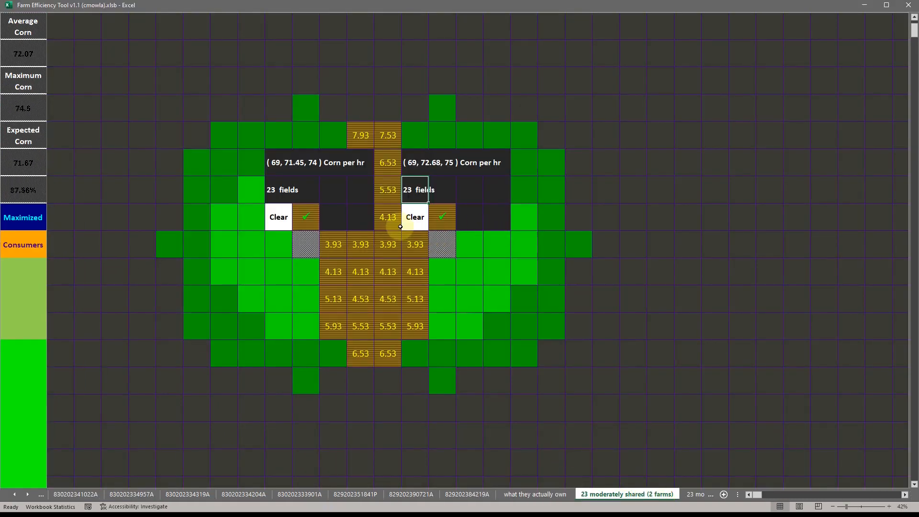
left_click(551, 494)
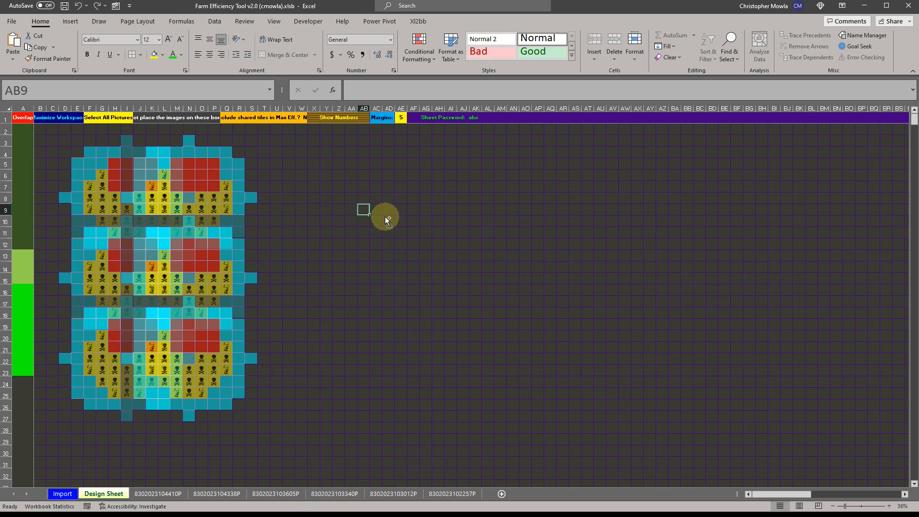
- Select all farm pictures at once on the version 2.0 workbook's Design Sheet, and clear the selection
scroll(385, 216, "up", 2)
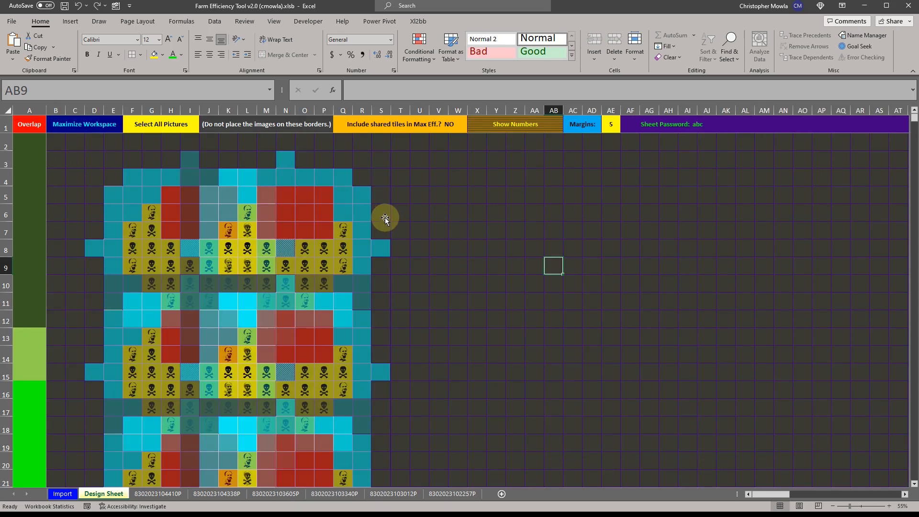
left_click(181, 128)
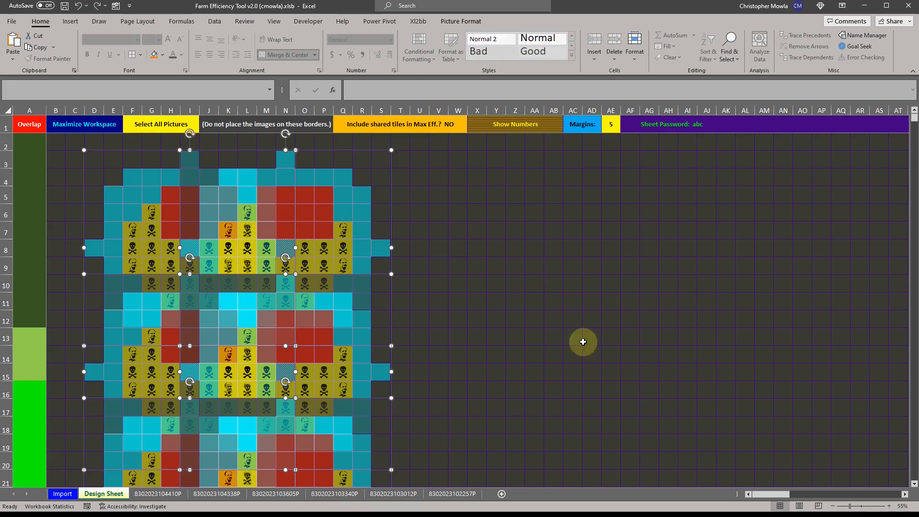
left_click_drag(766, 494, 729, 488)
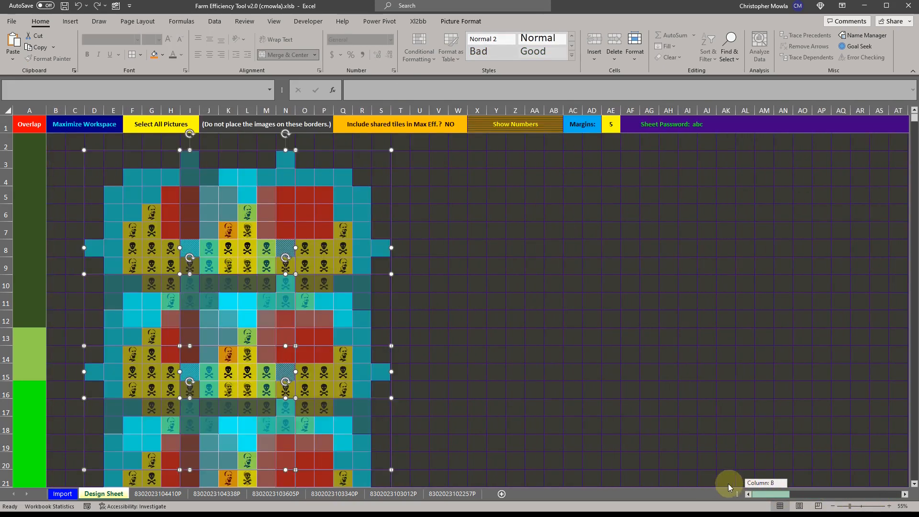
left_click(515, 235)
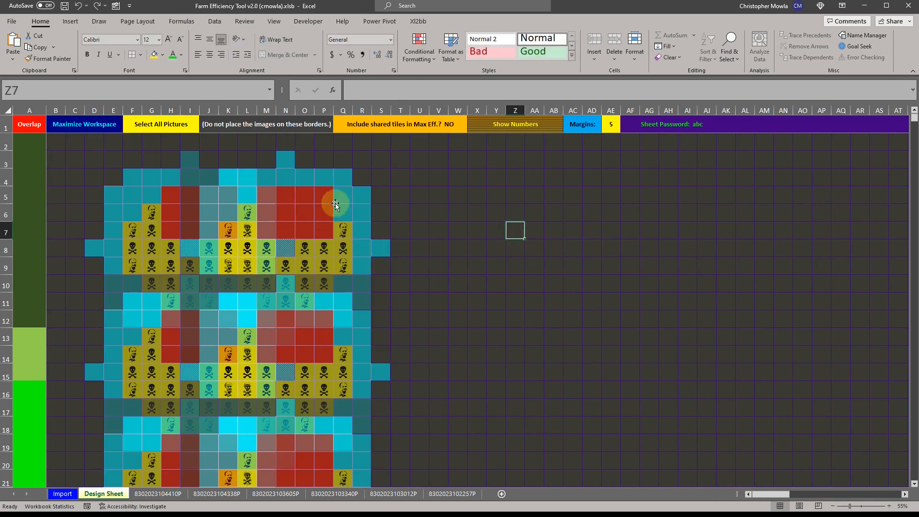
- Add the upper farm pictures to a selection one by one, and deselect them
left_click(336, 220)
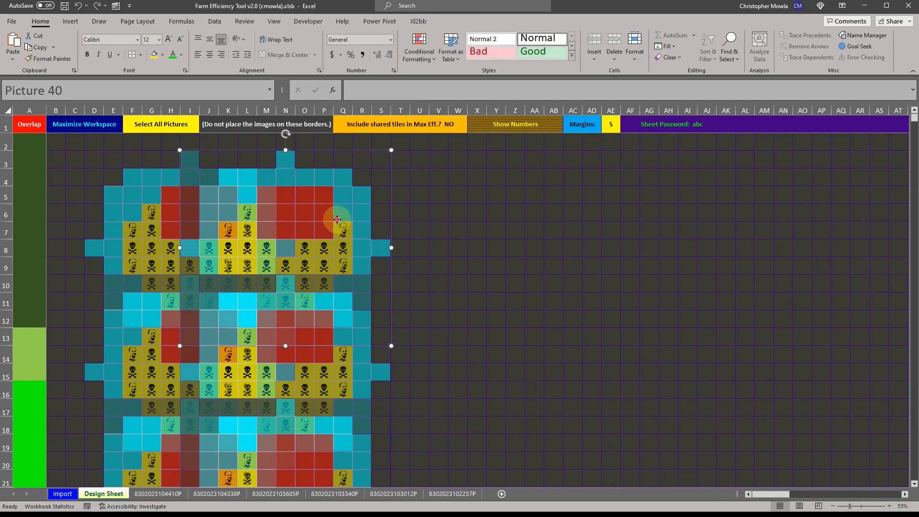
left_click(131, 206, "ctrl")
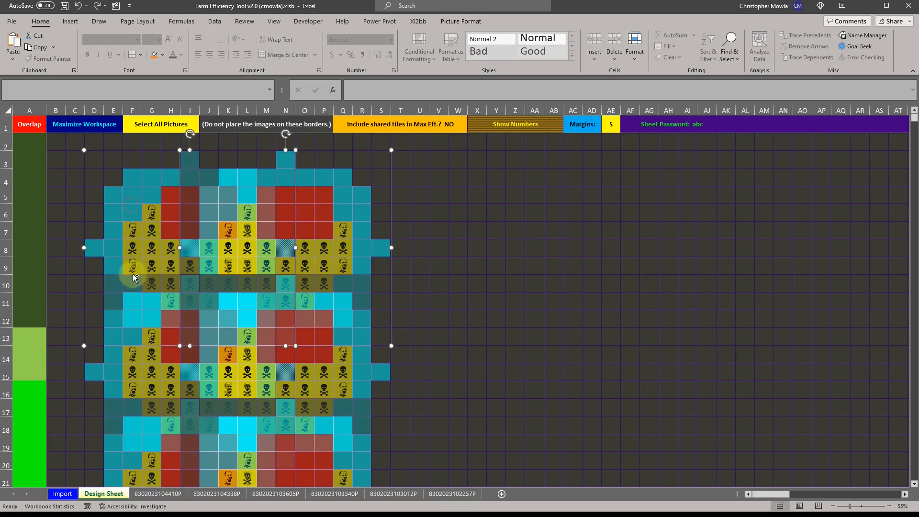
left_click(130, 379, "ctrl")
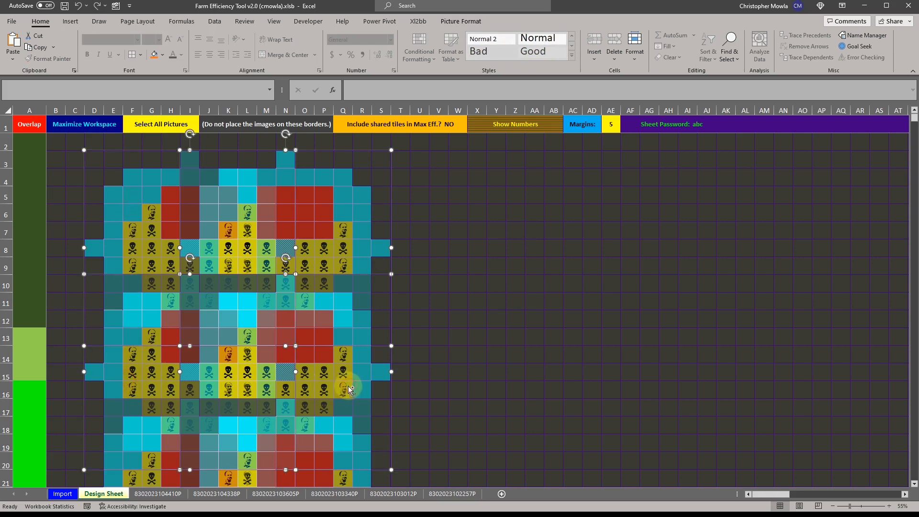
scroll(369, 390, "down", 1)
left_click(487, 274)
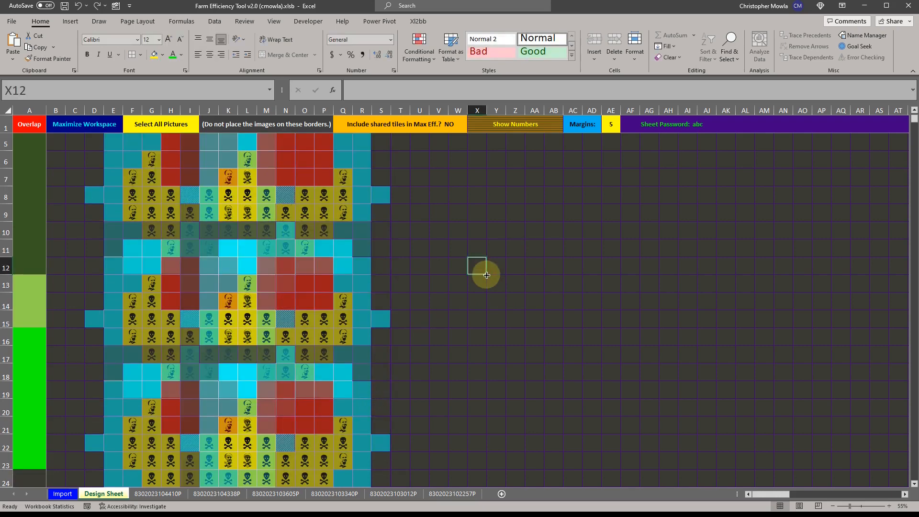
scroll(486, 275, "up", 1)
left_click(90, 126)
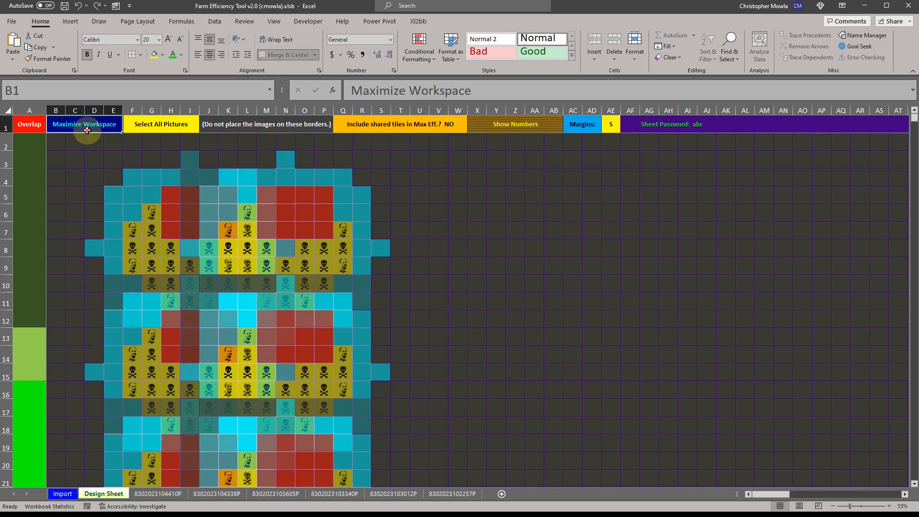
left_click(88, 34)
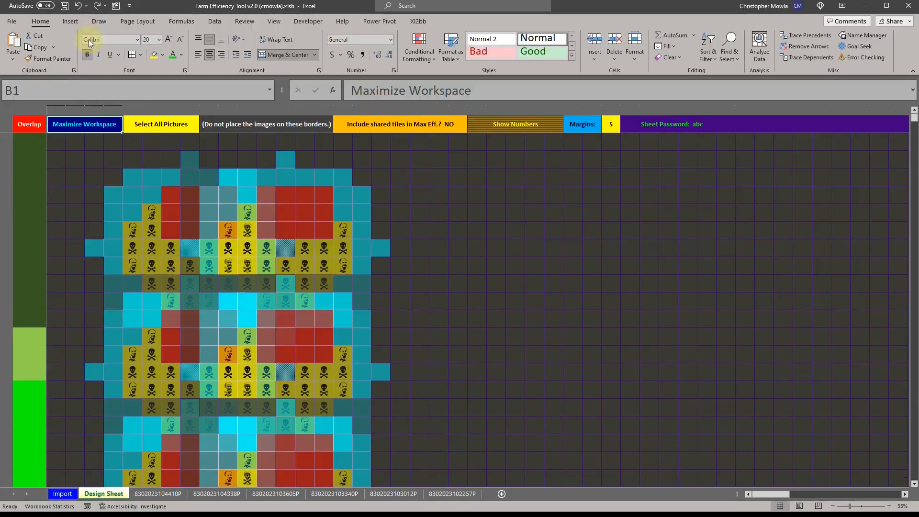
- Move the upper-right farm picture two rows up and over the row 1 border labels, and return it to its original place
left_click(298, 127)
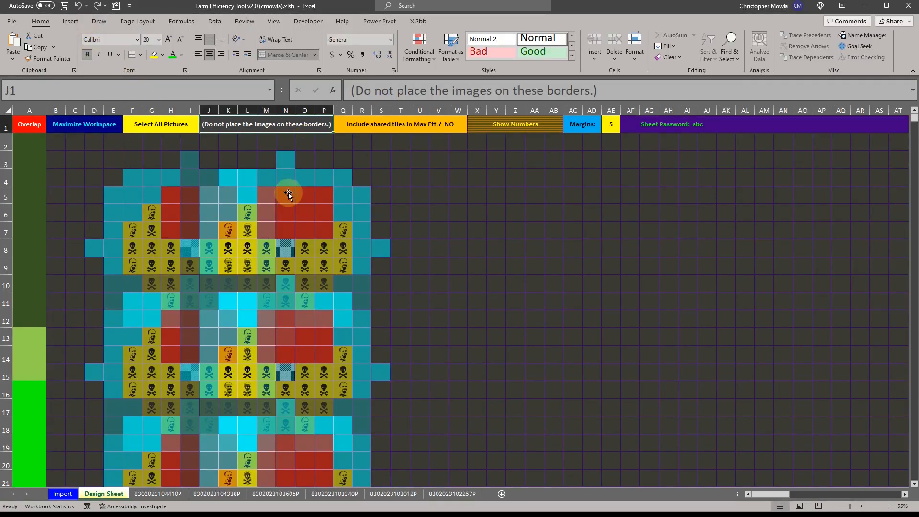
left_click_drag(300, 214, 337, 179)
left_click(484, 228)
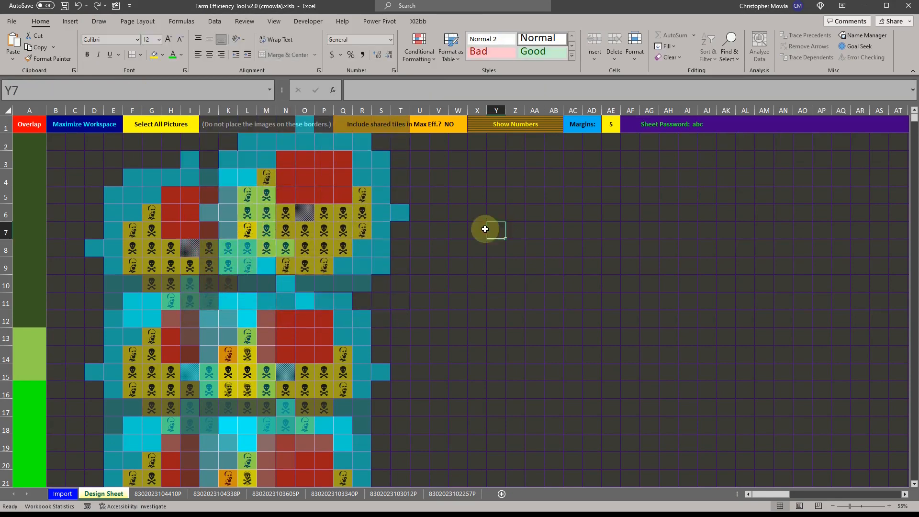
left_click(554, 242)
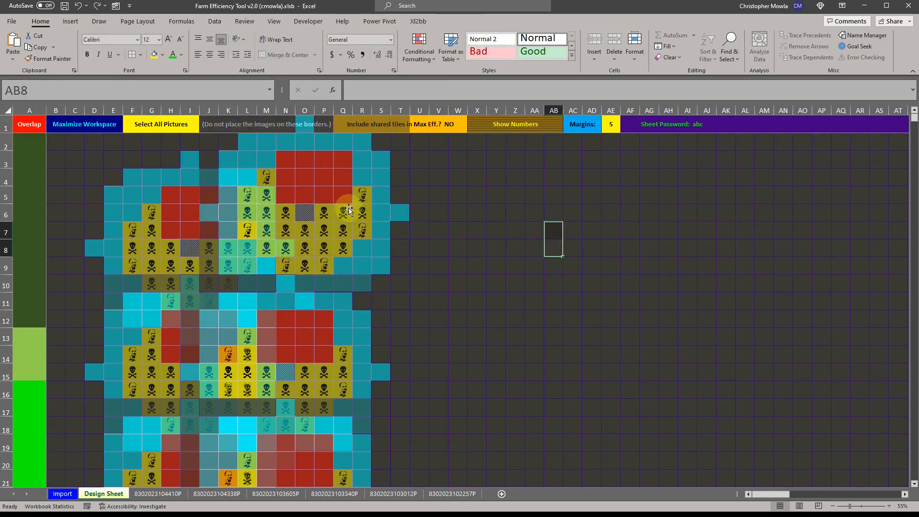
left_click_drag(350, 209, 306, 245)
left_click_drag(611, 124, 583, 126)
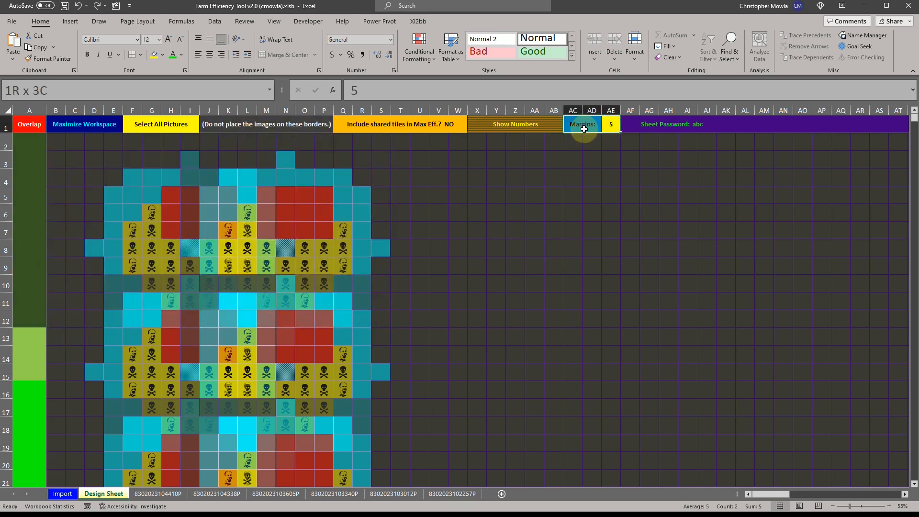
left_click(158, 493)
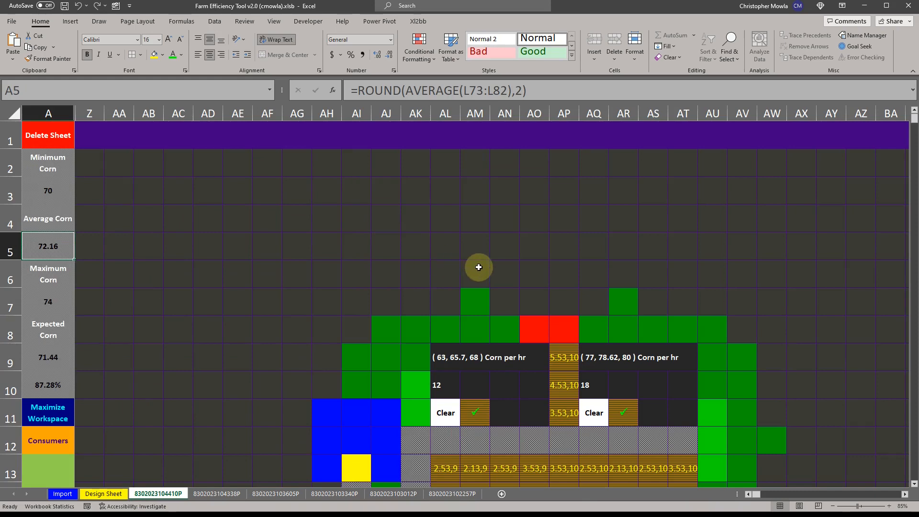
left_click_drag(478, 268, 484, 170)
scroll(361, 375, "down", 3)
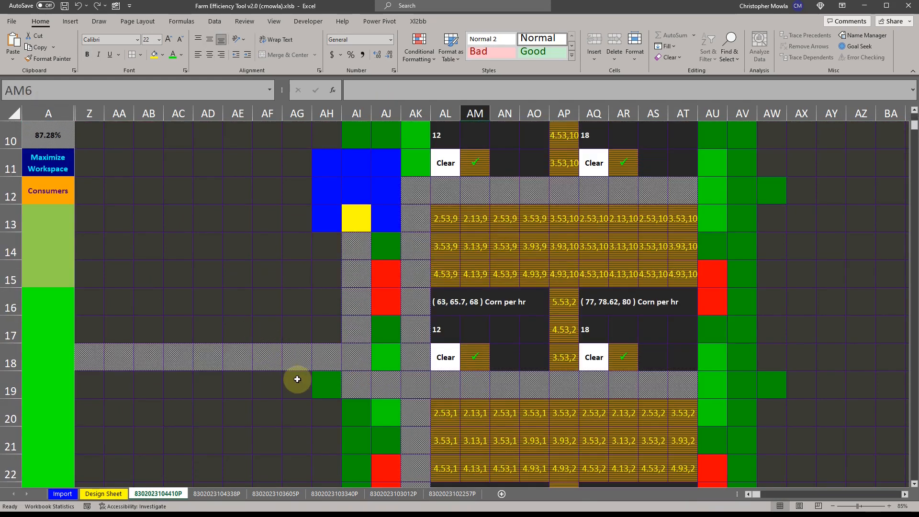
left_click_drag(297, 379, 89, 385)
left_click_drag(324, 161, 375, 208)
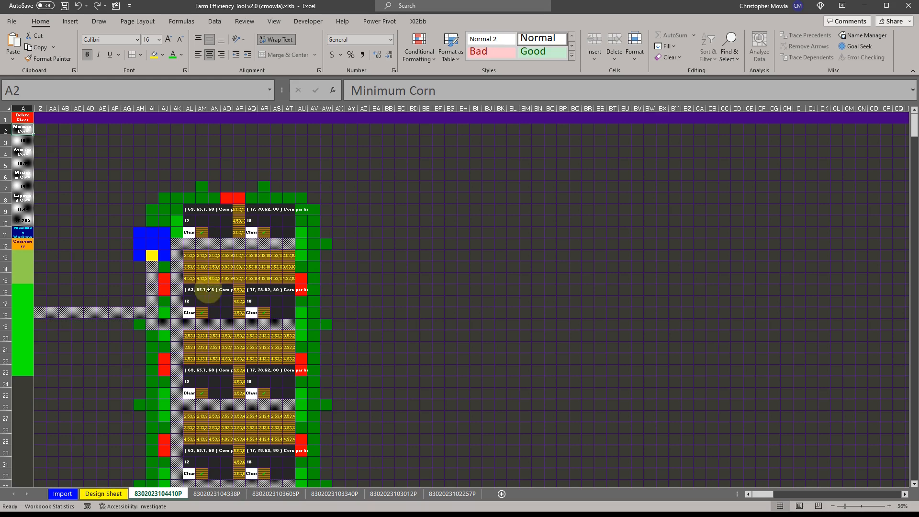
key("ctrl+Page_Up")
left_click(501, 121)
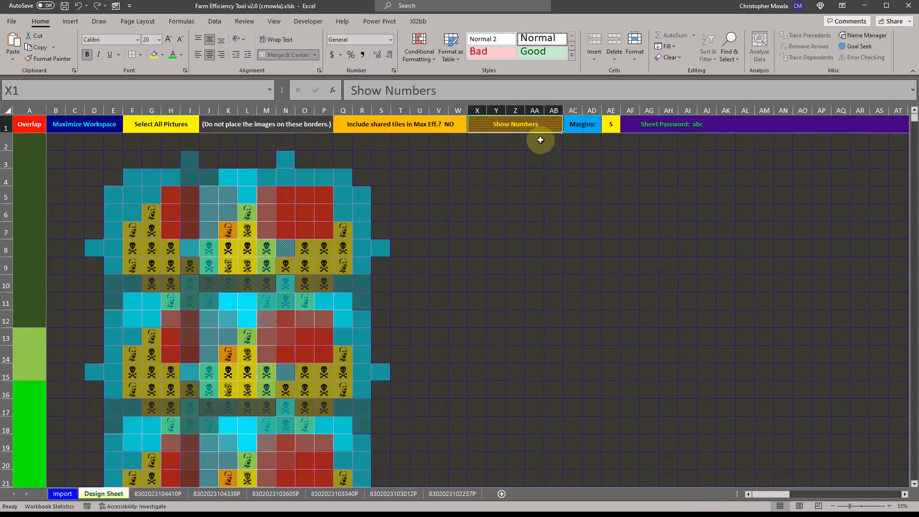
double_click(517, 128)
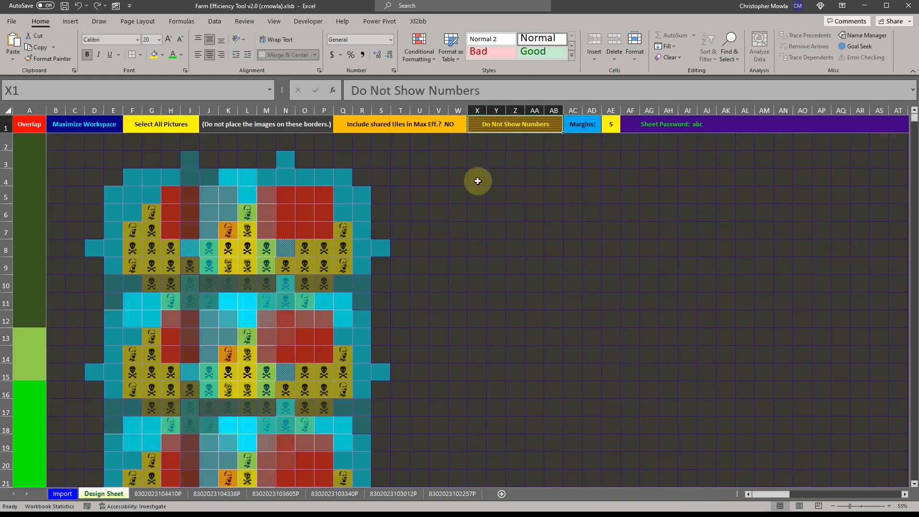
left_click(160, 493)
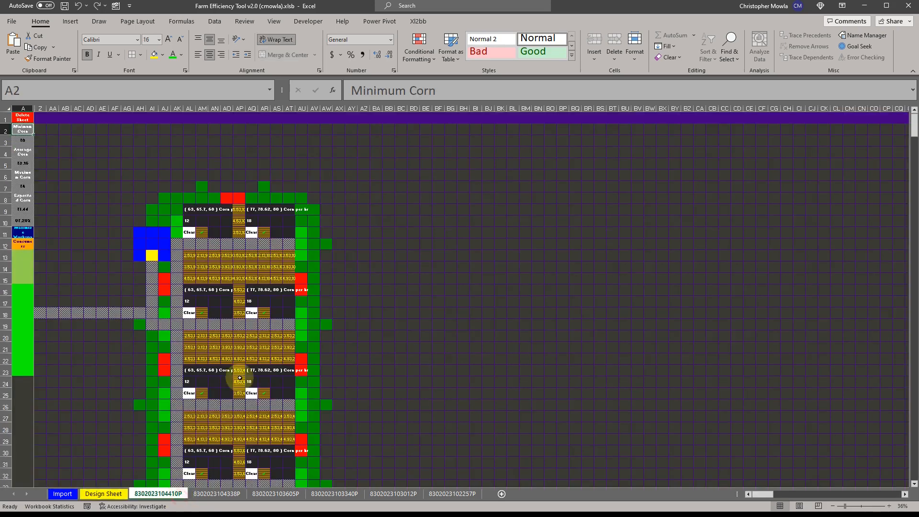
scroll(237, 282, "up", 2, "ctrl")
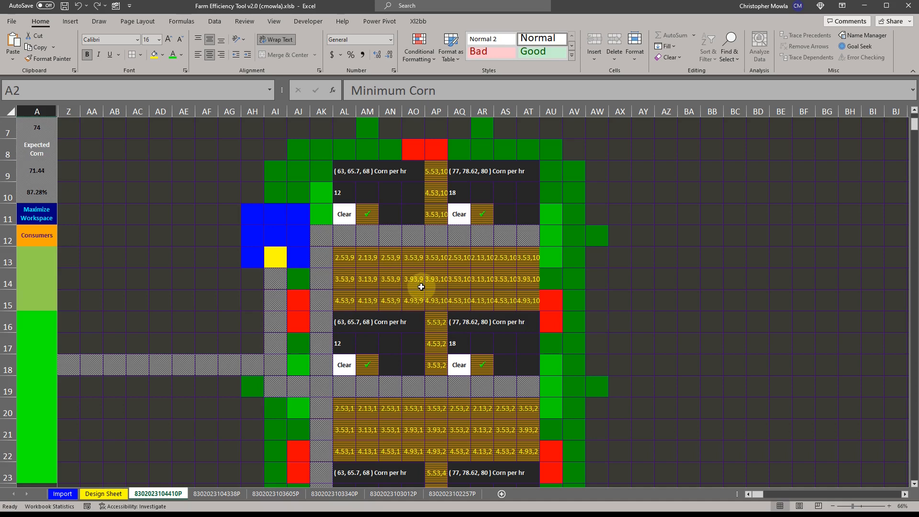
- Generate a new sheet from the selected 000 Farm Efficiency Test Map 11 folder, and inspect the field in AL13
left_click(62, 494)
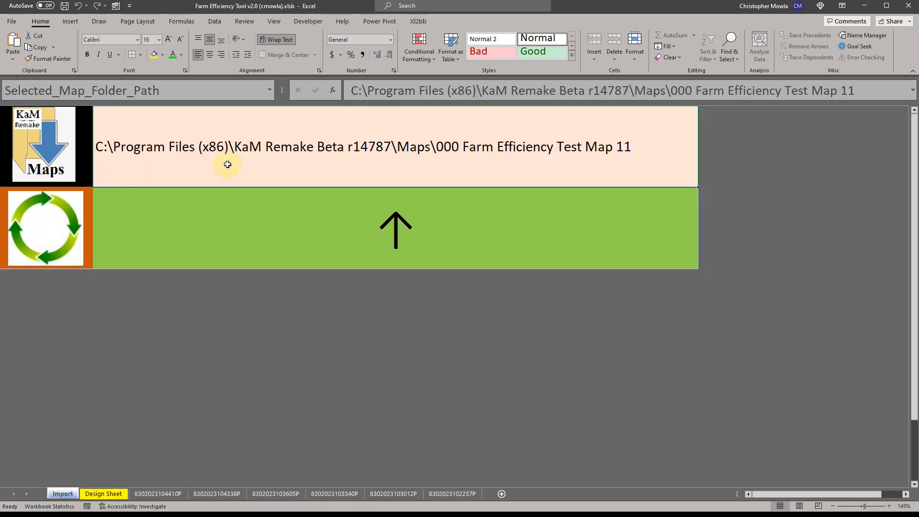
left_click(59, 245)
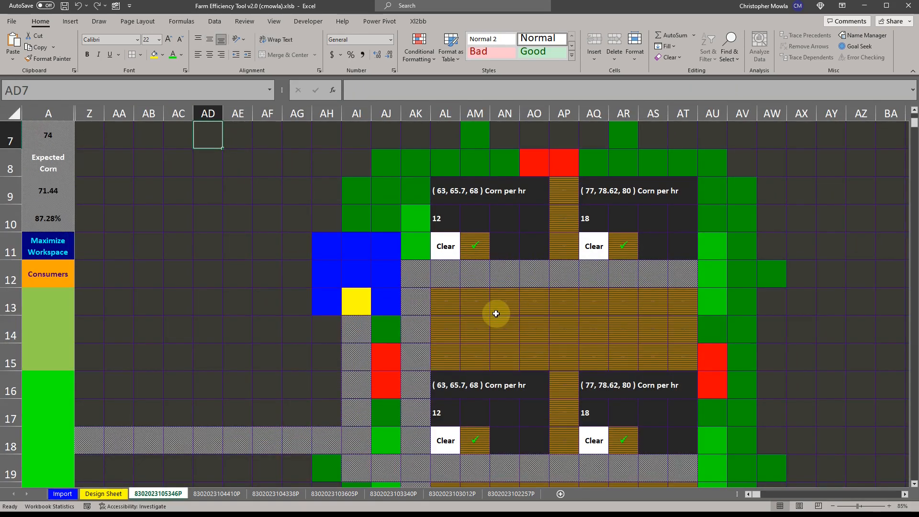
left_click(451, 307)
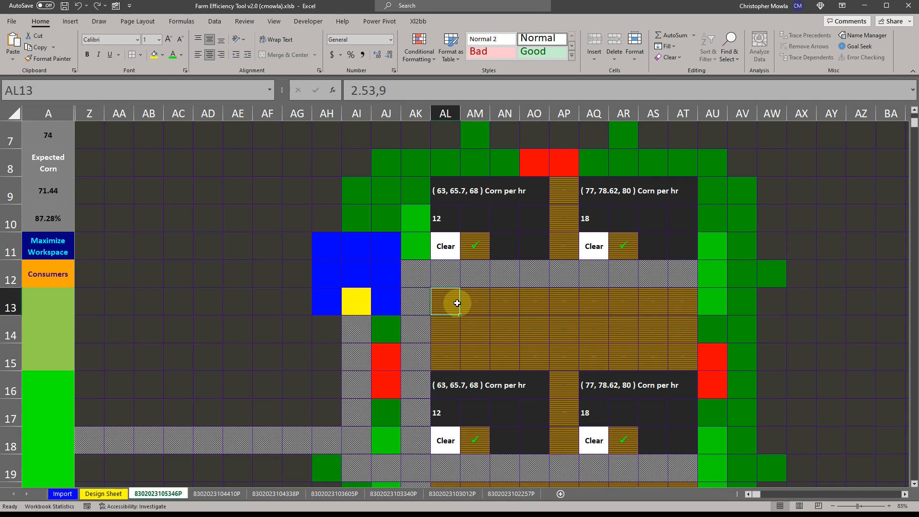
left_click(103, 494)
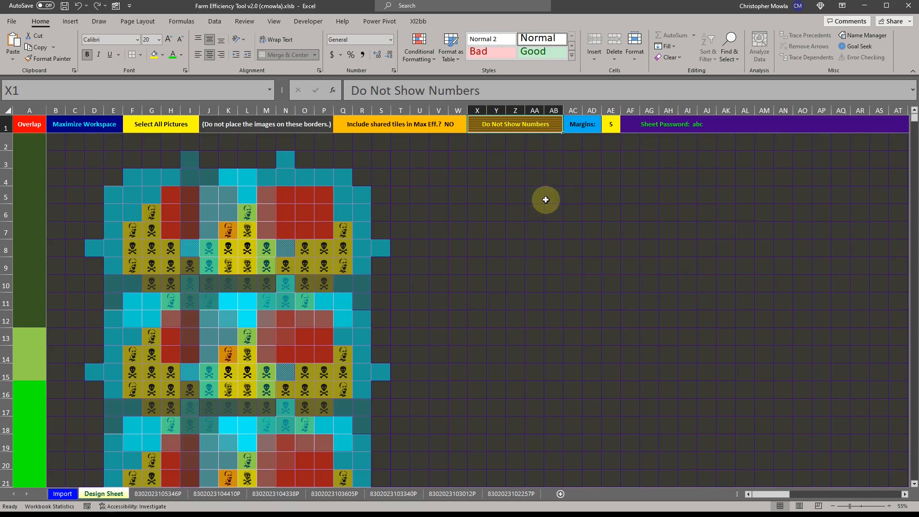
left_click(404, 128)
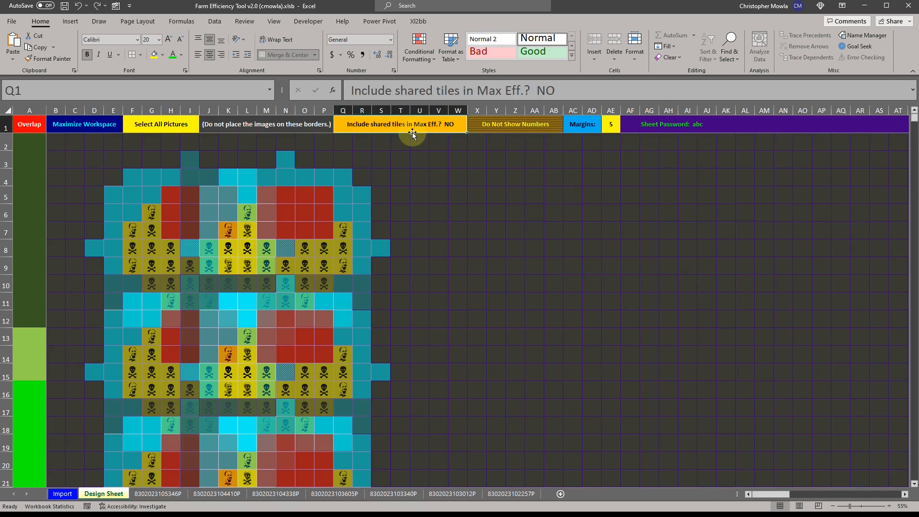
left_click(158, 494)
- Clear the fields of the six farms whose Clear cells are in rows 11, 18 and 25
left_click(445, 247)
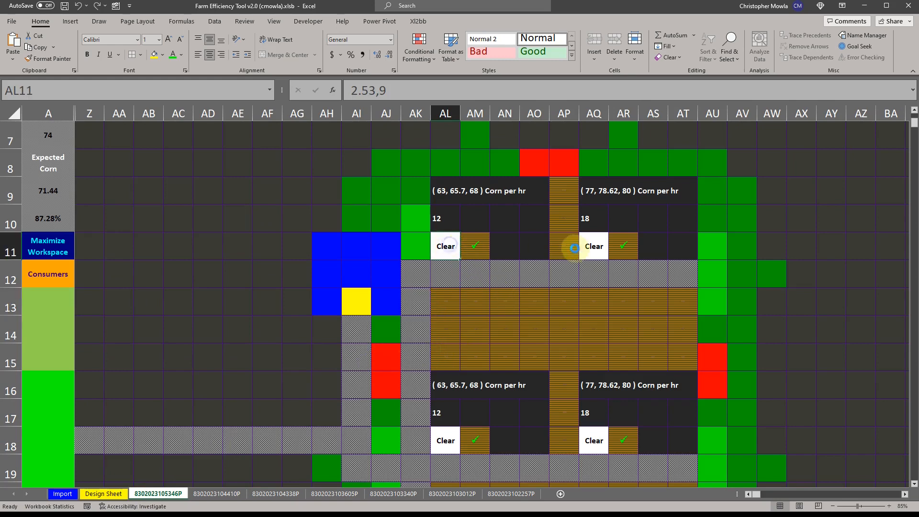
left_click(594, 246)
left_click(594, 440)
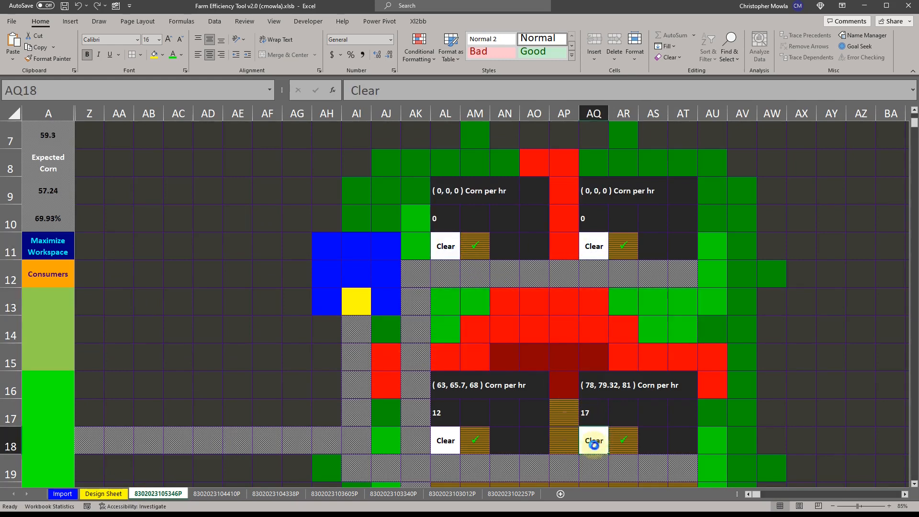
left_click(445, 439)
scroll(606, 336, "down", 1)
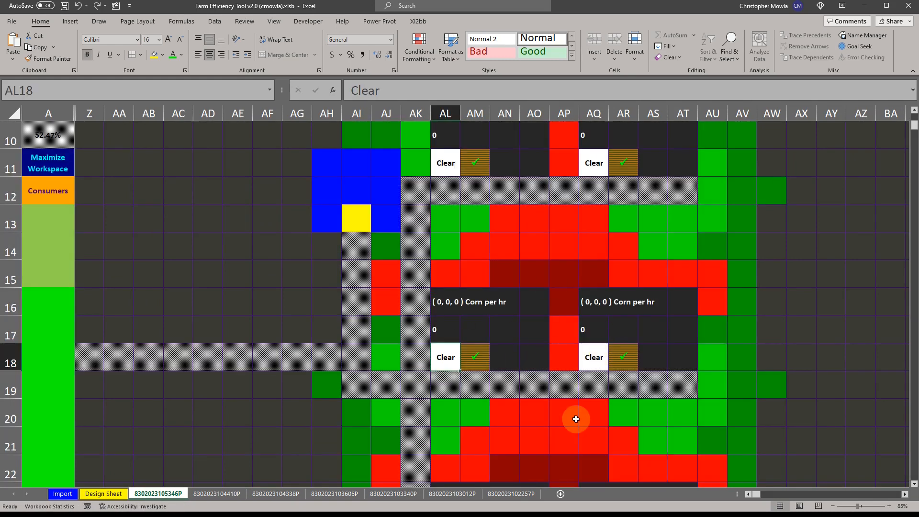
scroll(583, 396, "down", 2)
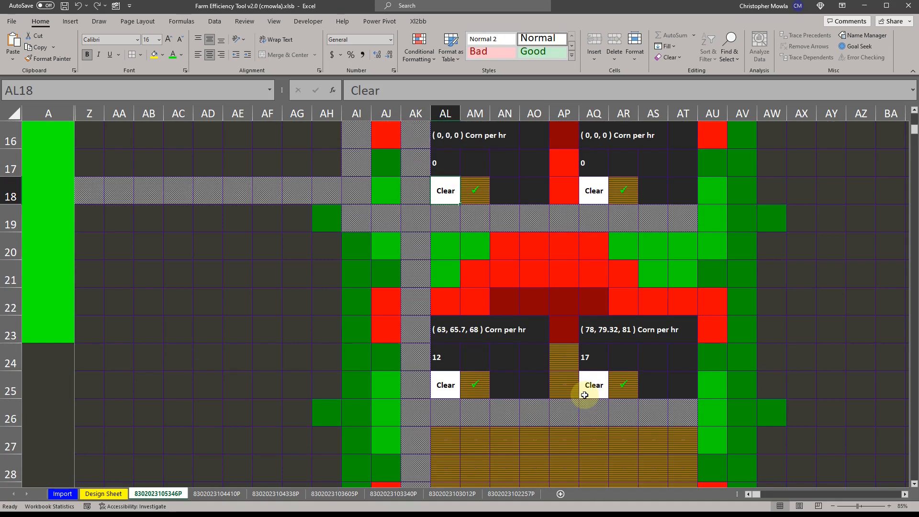
left_click(439, 381)
left_click(593, 385)
scroll(638, 431, "down", 2)
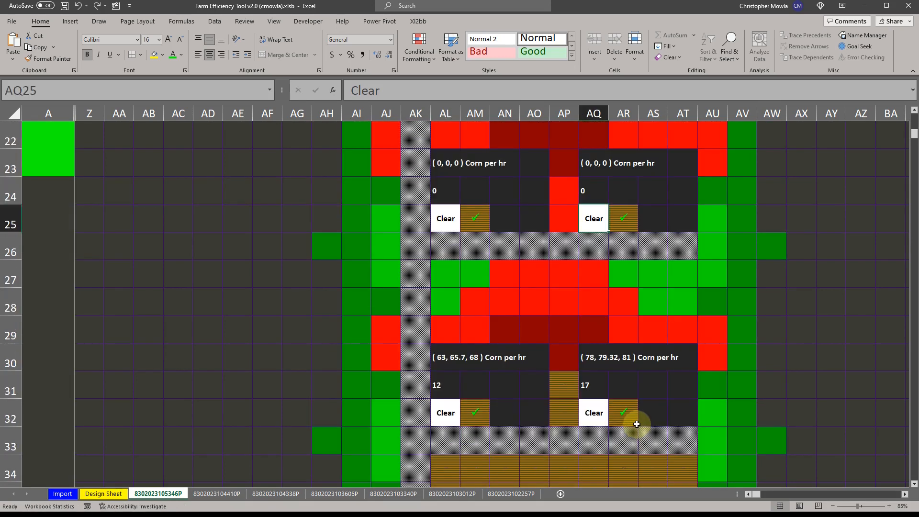
scroll(627, 422, "up", 6)
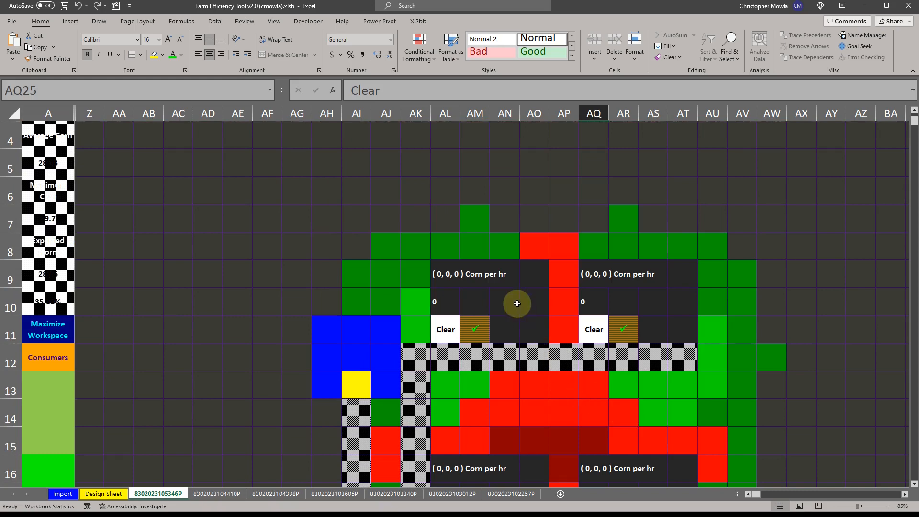
- Run Max Eff. on the upper-left farm with shared tiles excluded, and clear the farm's fields
double_click(487, 293)
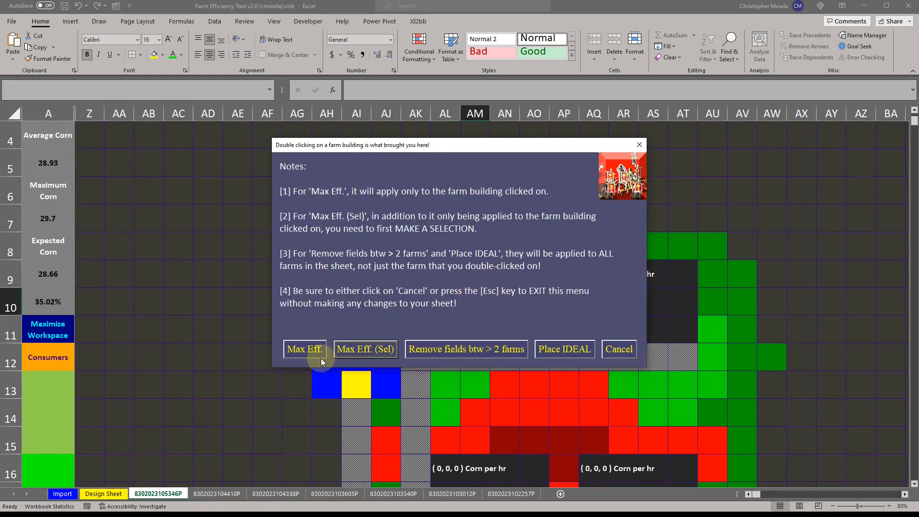
left_click(305, 348)
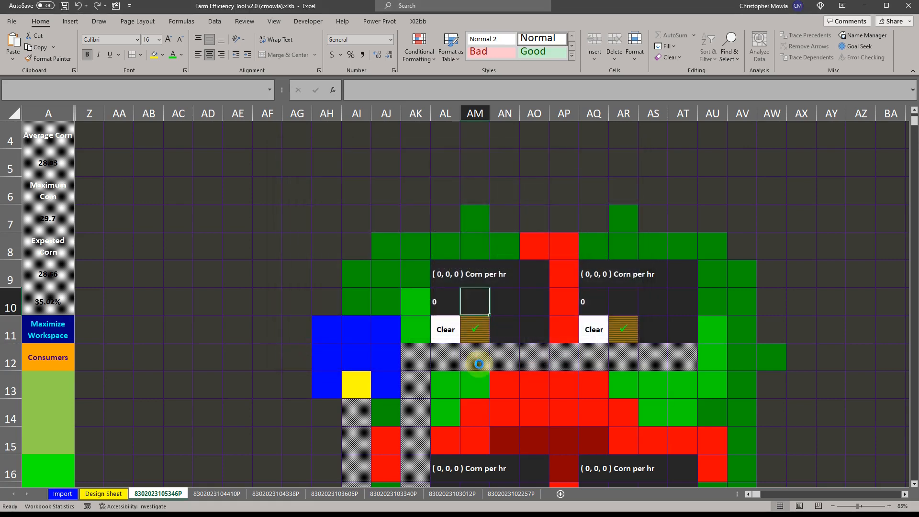
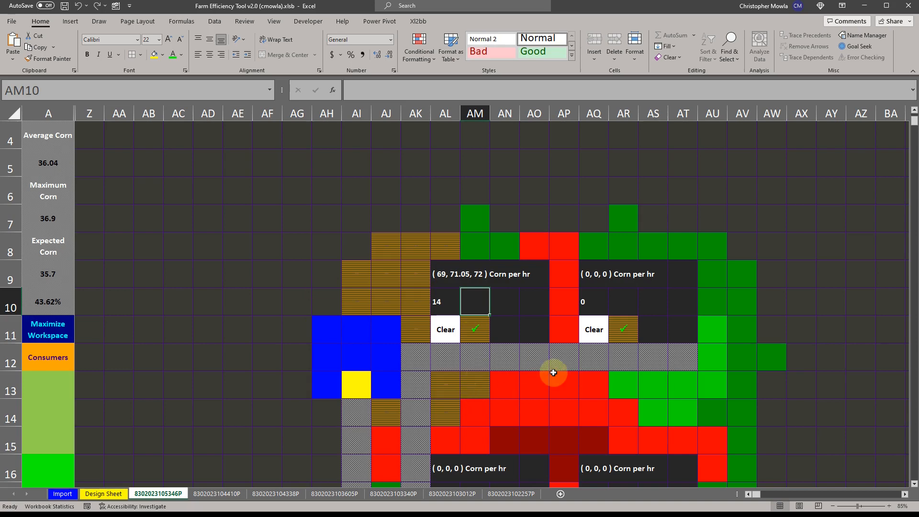
left_click(446, 331)
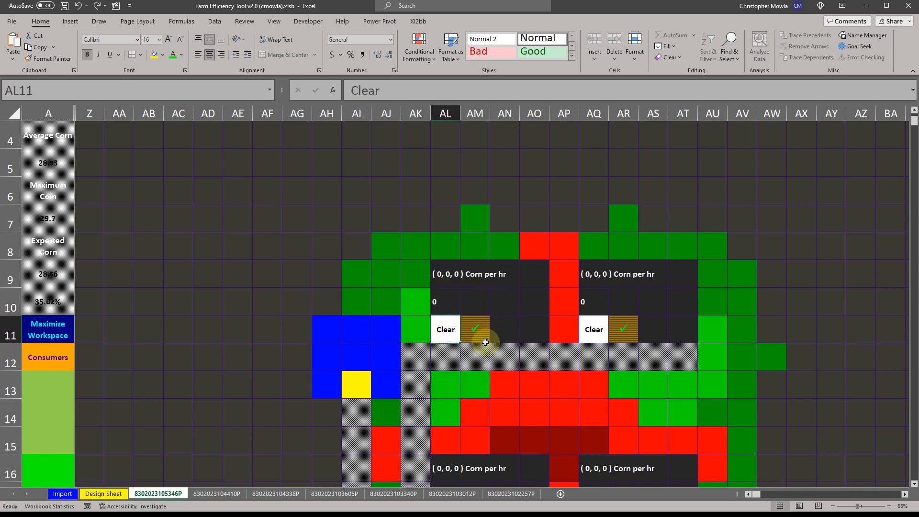
- Switch the Design Sheet's option to include shared tiles in Max Eff., and run Max Eff. on the upper-left farm
left_click(103, 493)
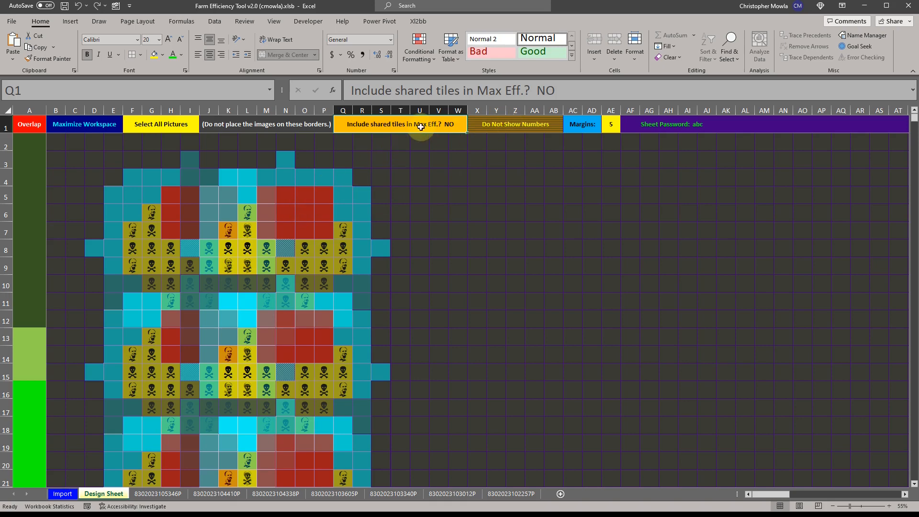
left_click(158, 494)
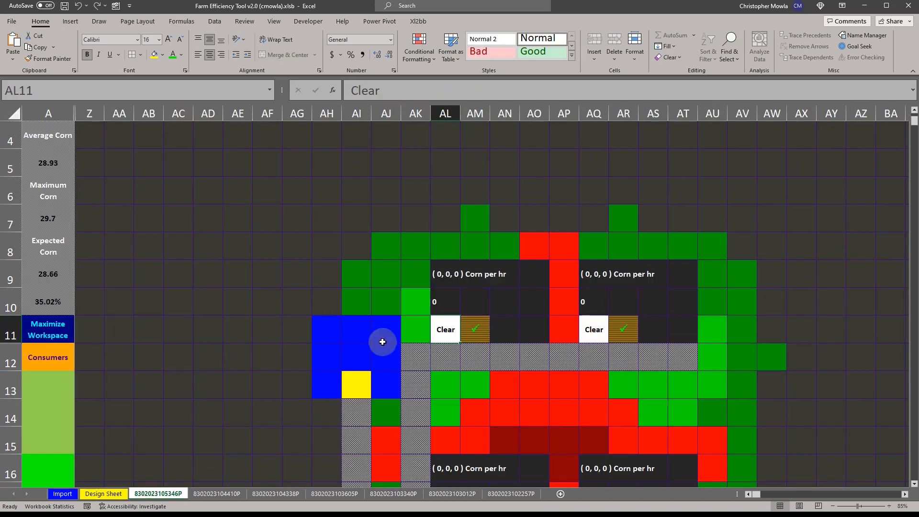
double_click(481, 306)
left_click(304, 349)
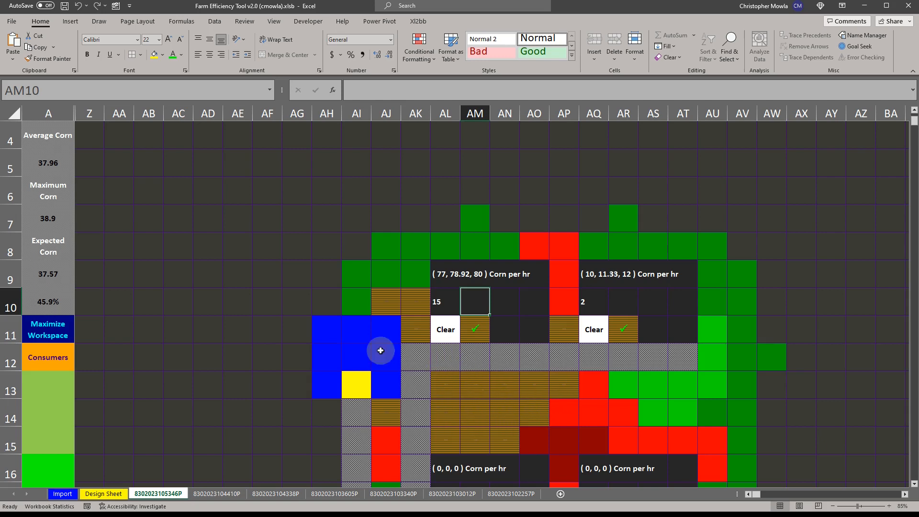
- Convert the blue building tiles in AJ11:AJ13 to empty farm tiles by placing and removing a field on each
mouse_move(386, 330)
left_mouse_down()
mouse_move(394, 374)
mouse_move(389, 329)
mouse_move(393, 350)
mouse_move(395, 330)
left_mouse_up()
double_click(382, 329)
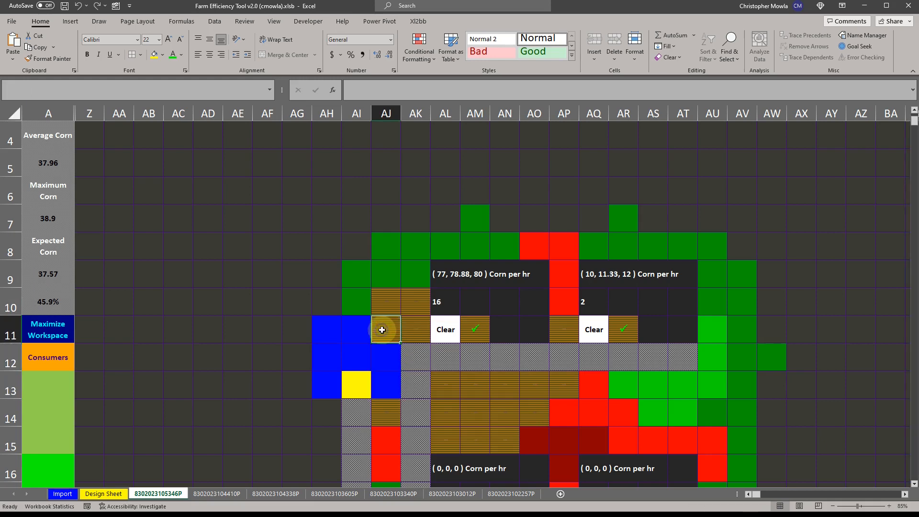
double_click(386, 331)
double_click(388, 362)
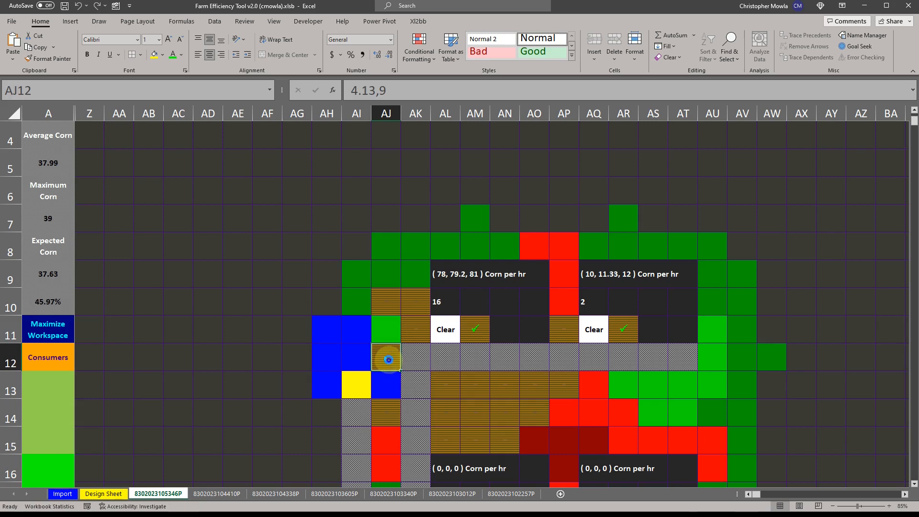
double_click(388, 362)
double_click(390, 388)
right_click(391, 388)
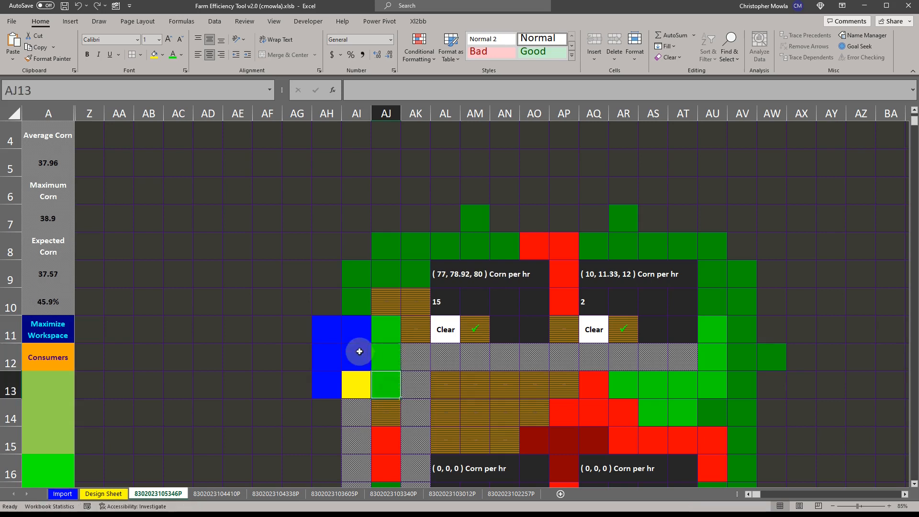
- Place fields over the building tiles in AH11:AI13, and remove them from AI11, AH12, AI12 and AI13
left_click_drag(327, 330, 359, 380)
right_click(358, 364)
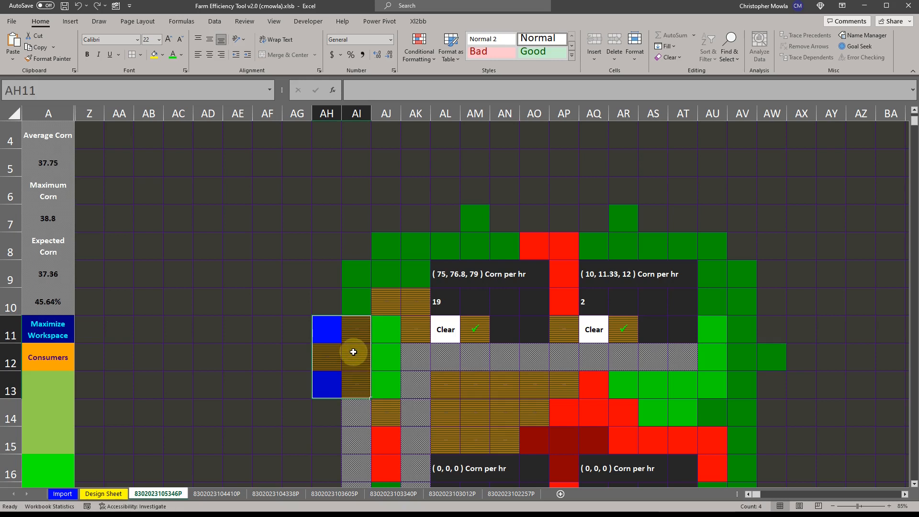
left_click(361, 349)
right_click(356, 329)
right_click(336, 357)
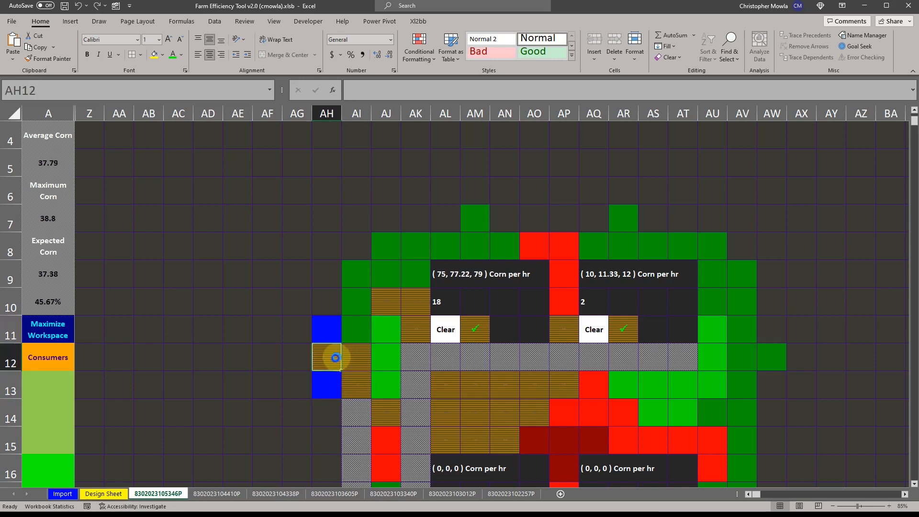
right_click(361, 356)
right_click(358, 381)
- Run Max Eff. again on the upper-left farm using the freed building tiles
double_click(472, 297)
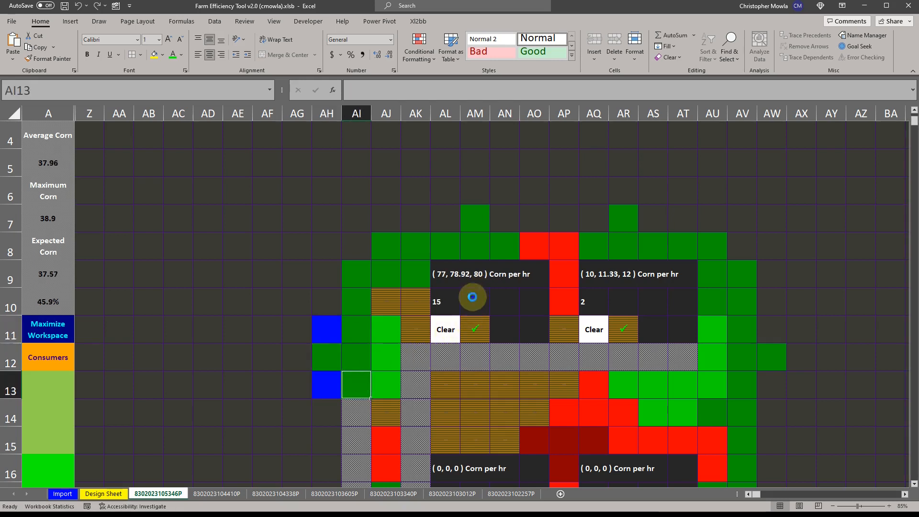
left_click(324, 347)
left_click_drag(443, 150, 394, 38)
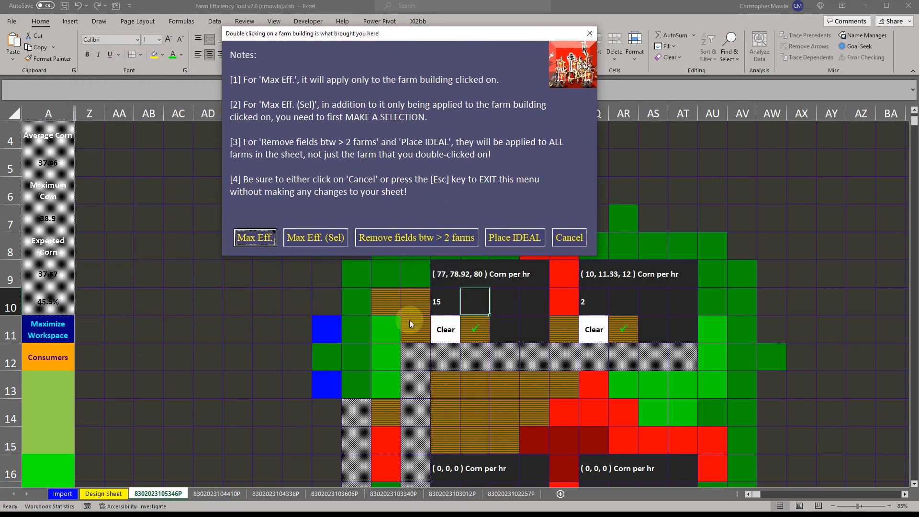
left_click(255, 240)
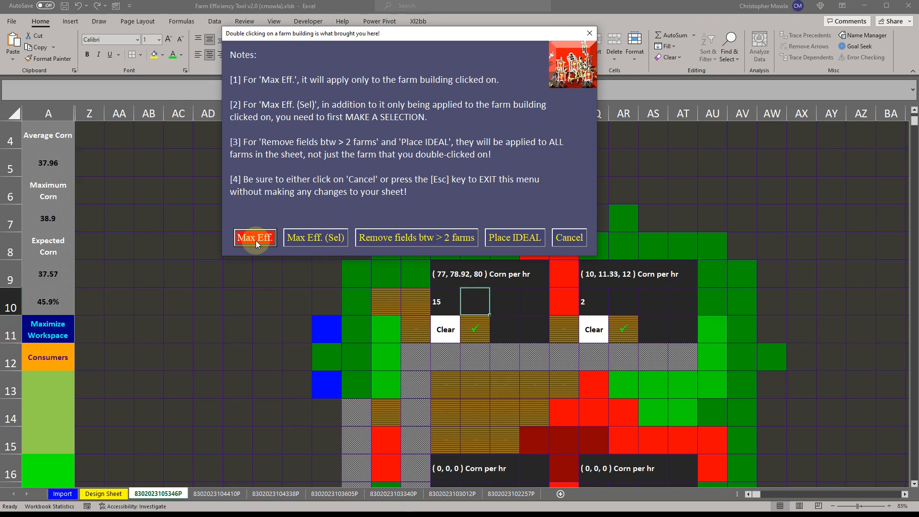
left_click(256, 240)
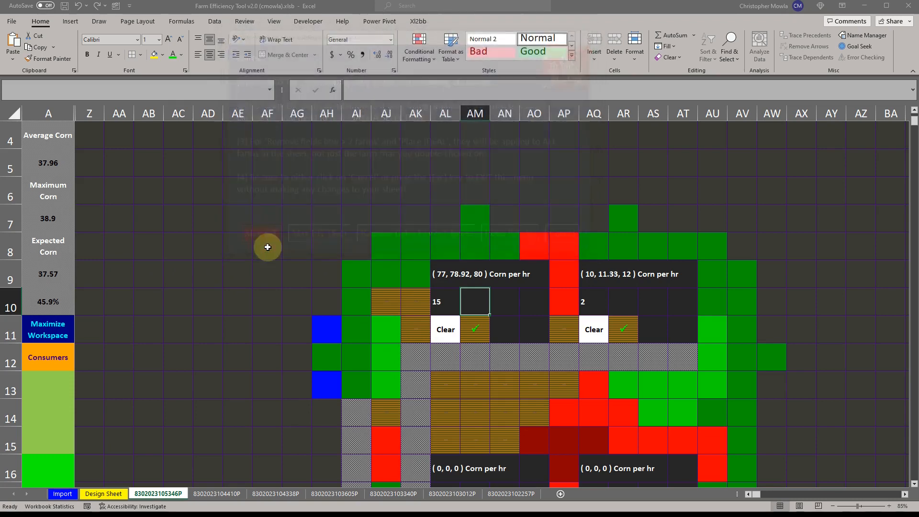
- Inspect building tiles AH11 and AH13, and examine the color functions for other buildings' tiles in the VBA module Color_Settings
left_click(328, 335)
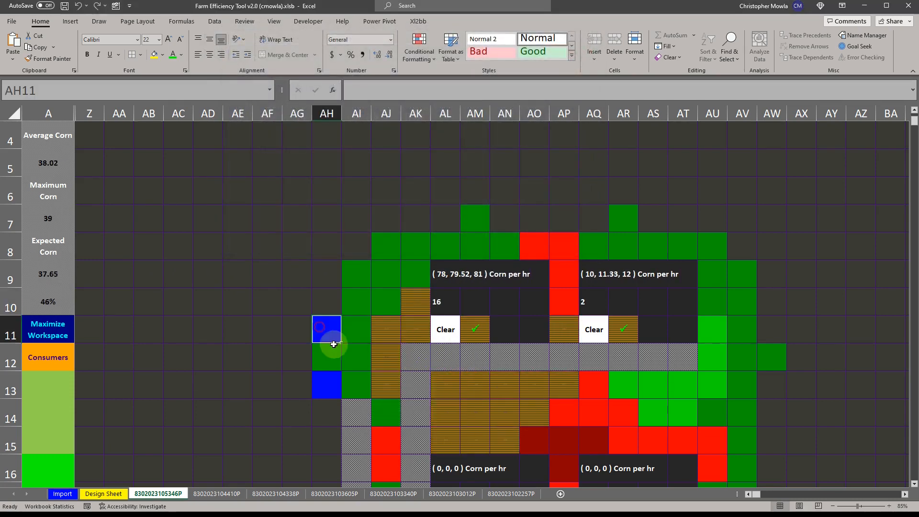
left_click(328, 383)
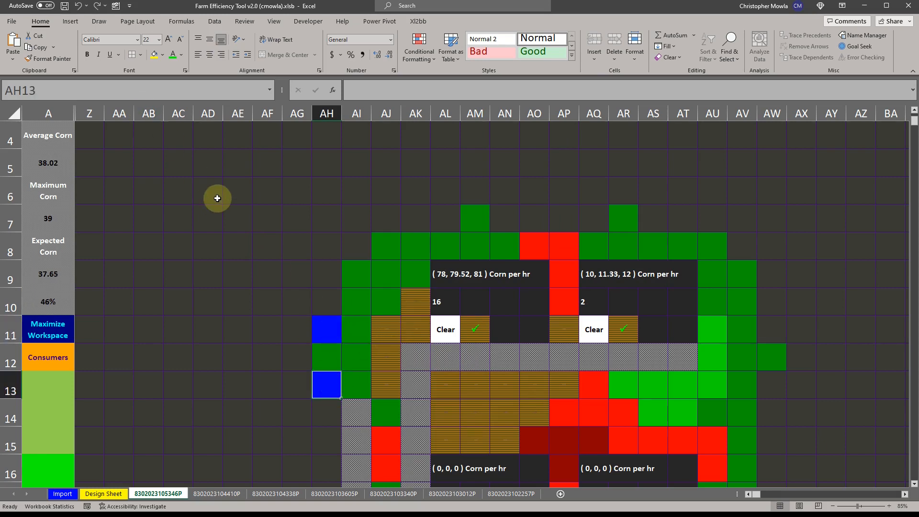
left_click(116, 7)
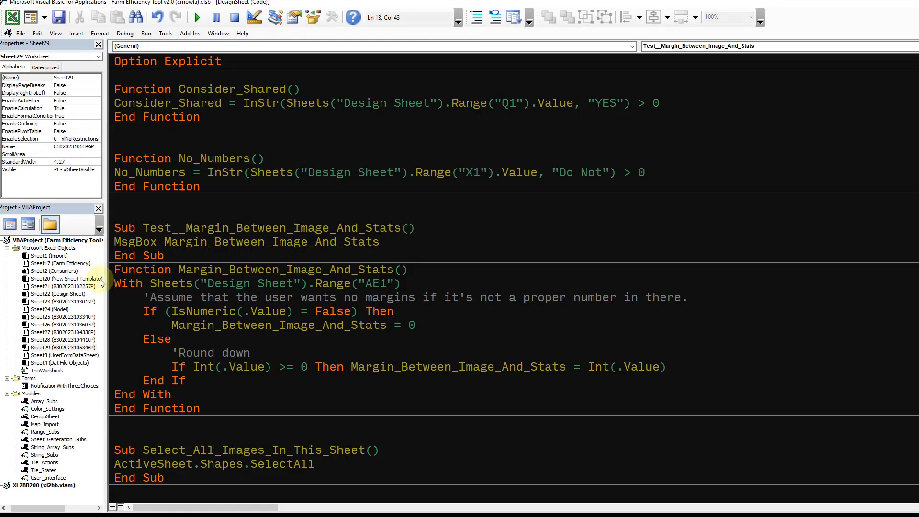
double_click(50, 409)
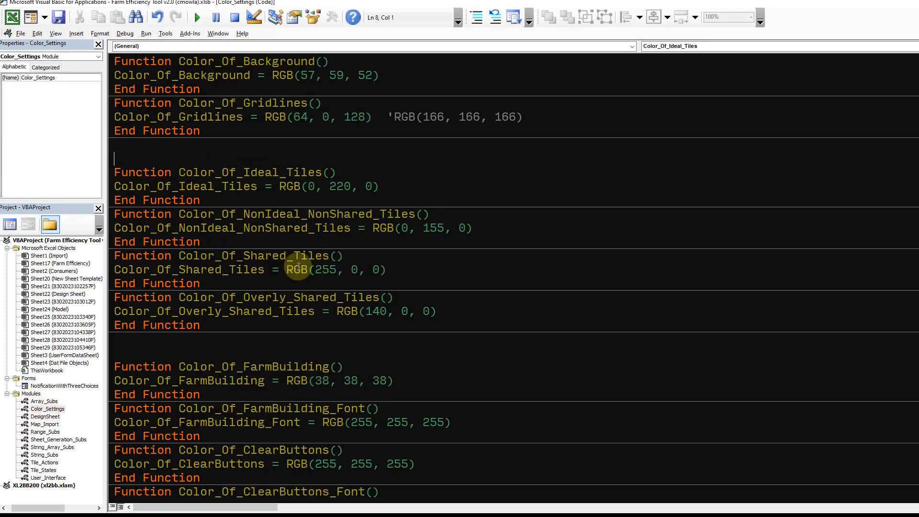
scroll(341, 235, "down", 6)
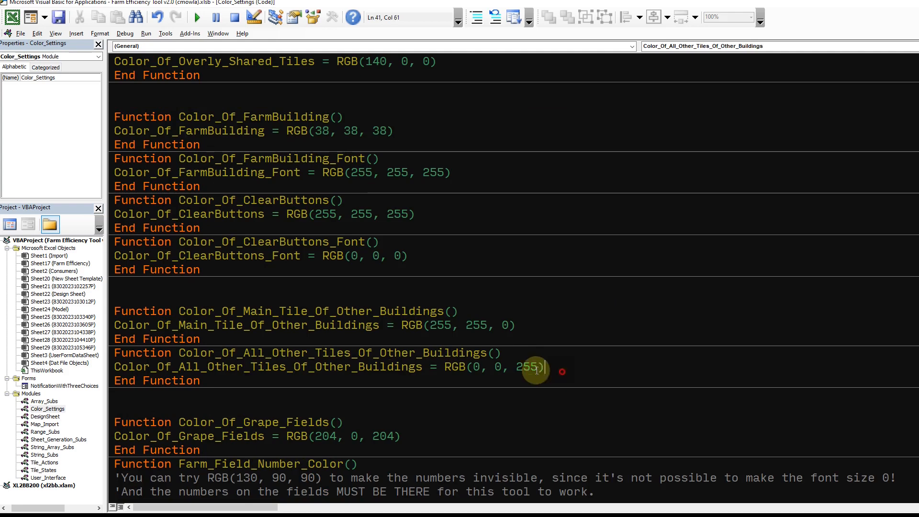
left_click_drag(558, 372, 14, 310)
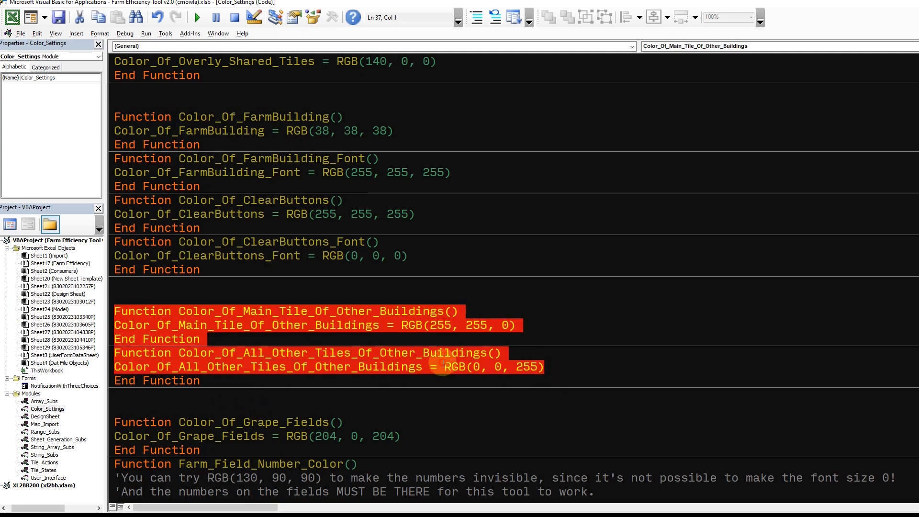
left_click_drag(524, 325, 365, 325)
left_click_drag(544, 367, 342, 330)
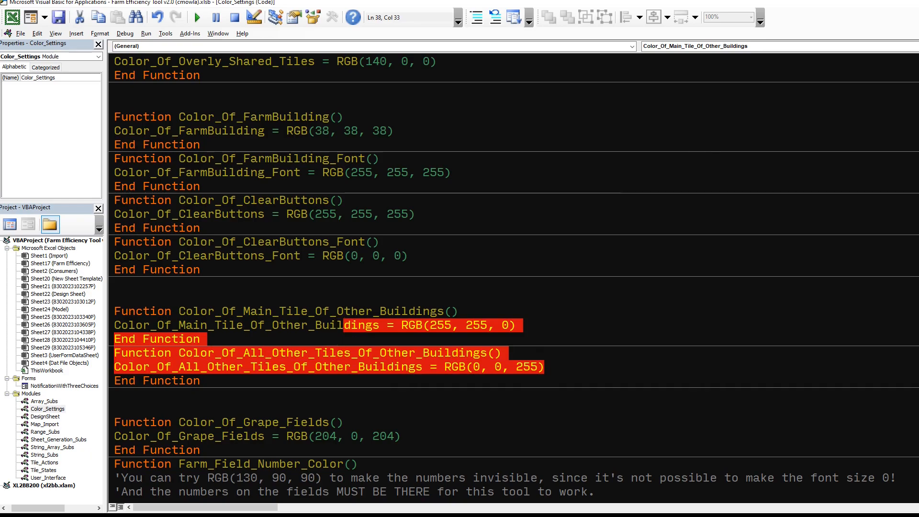
key("alt+F11")
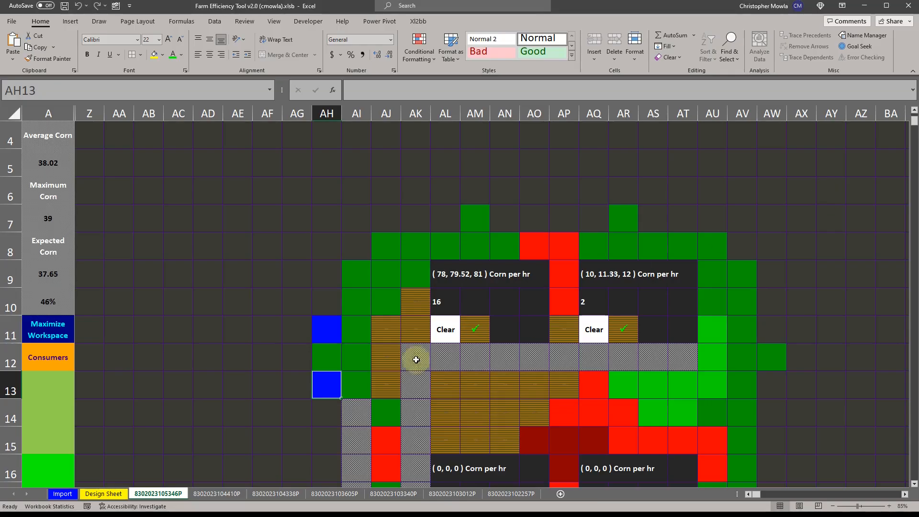
- Examine the farm building dialog's Remove fields btw > 2 farms option, cancel the dialog, and view the farms below
double_click(476, 294)
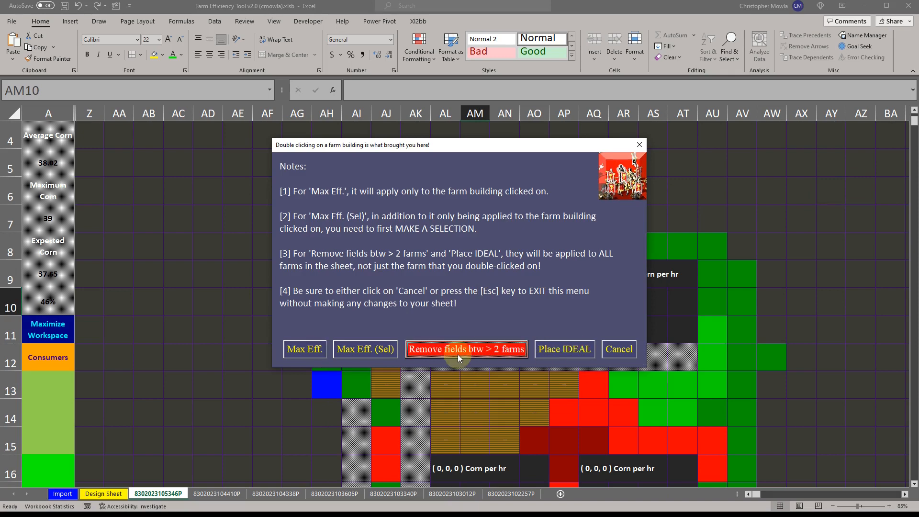
left_click(627, 351)
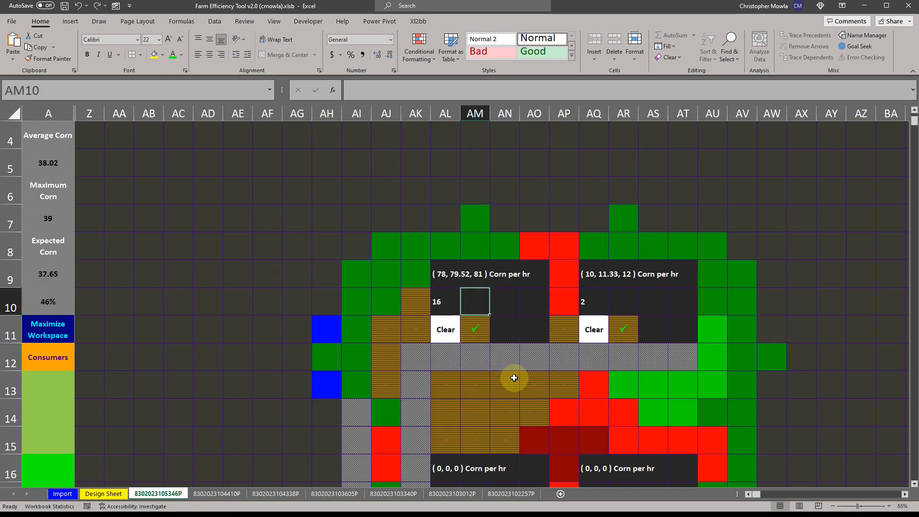
scroll(513, 377, "down", 2)
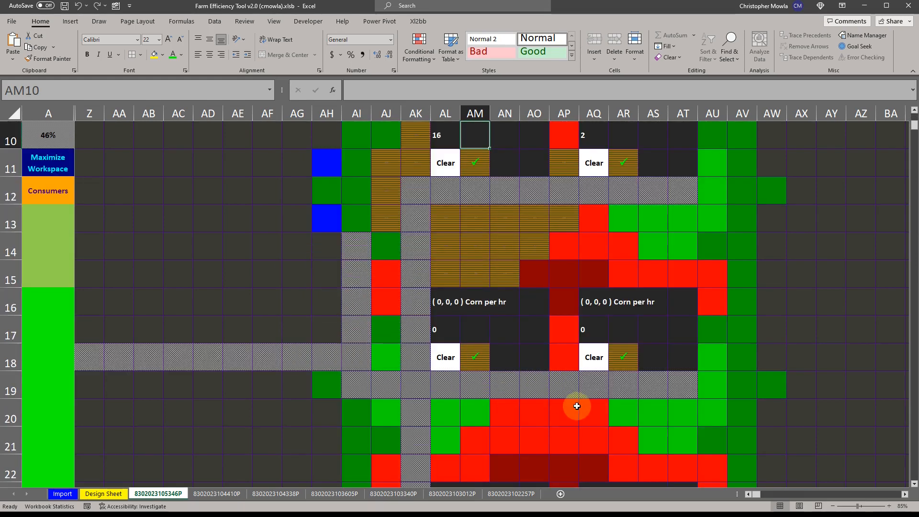
- Run Max Eff. (Sel) on the upper-right farm over AQ13:AT15 and inspect its field count
scroll(646, 322, "up", 2)
double_click(623, 299)
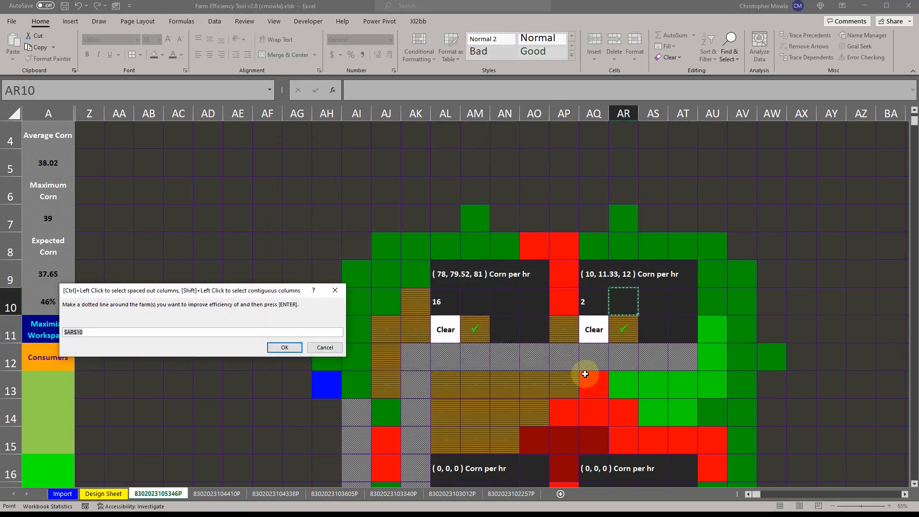
left_click_drag(585, 374, 680, 438)
left_click(277, 348)
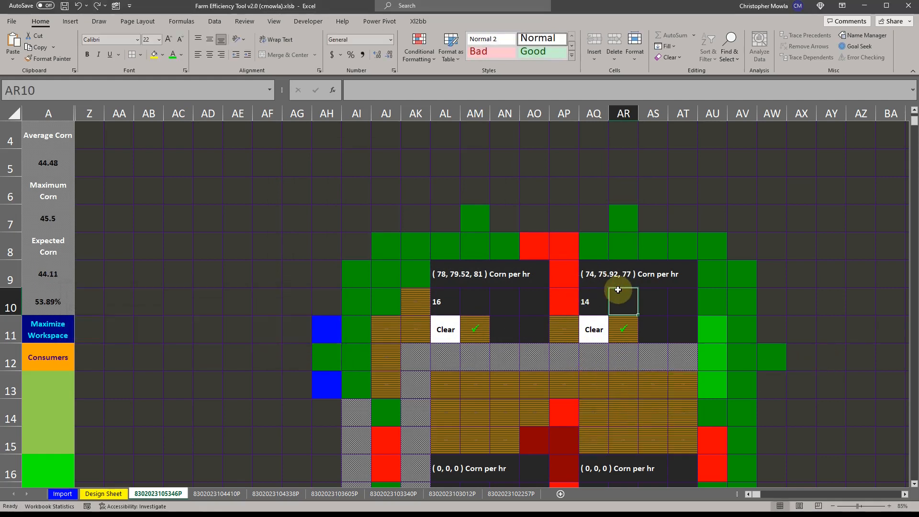
left_click(592, 303)
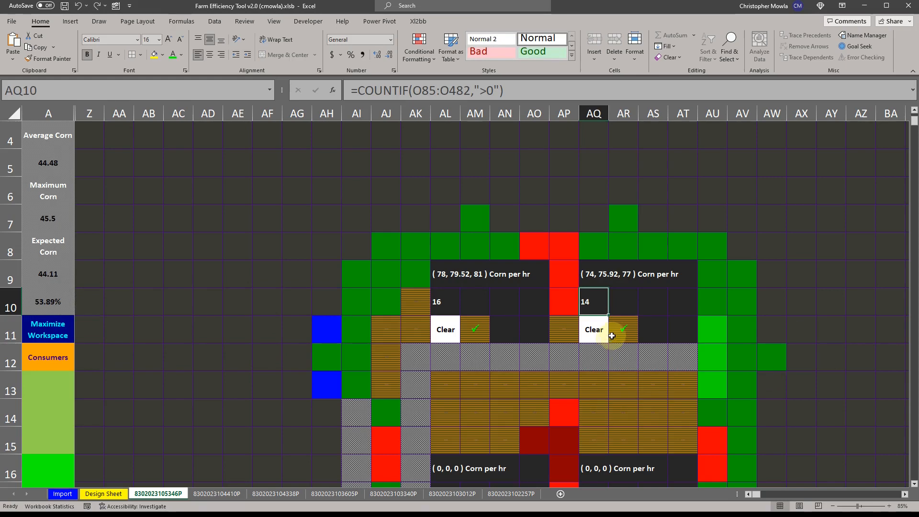
- Cancel the farm building dialog, set Include shared tiles in Max Eff.? to NO on the Design Sheet, and return to the map sheet
double_click(615, 302)
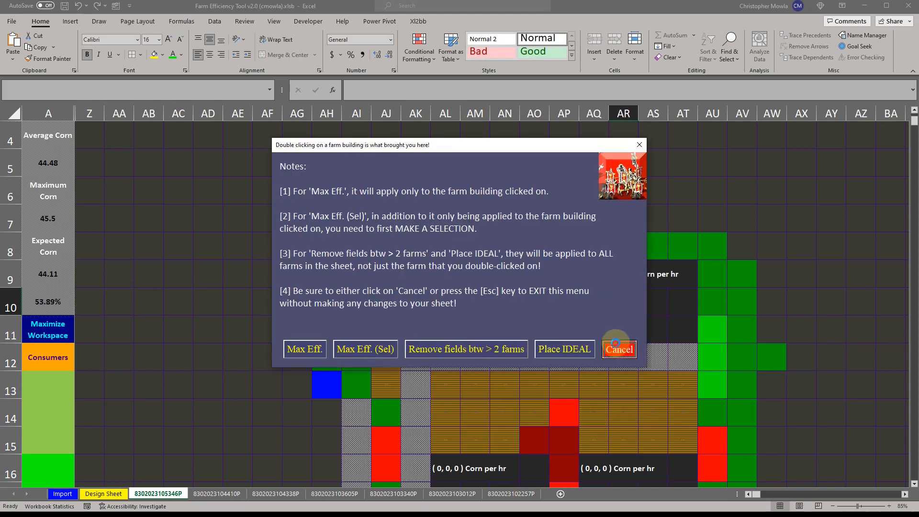
left_click(615, 343)
left_click(104, 493)
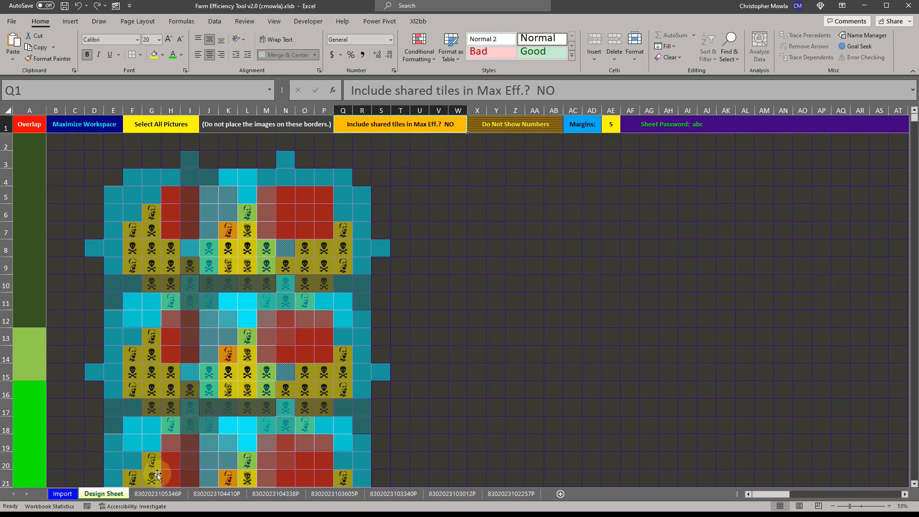
left_click(158, 493)
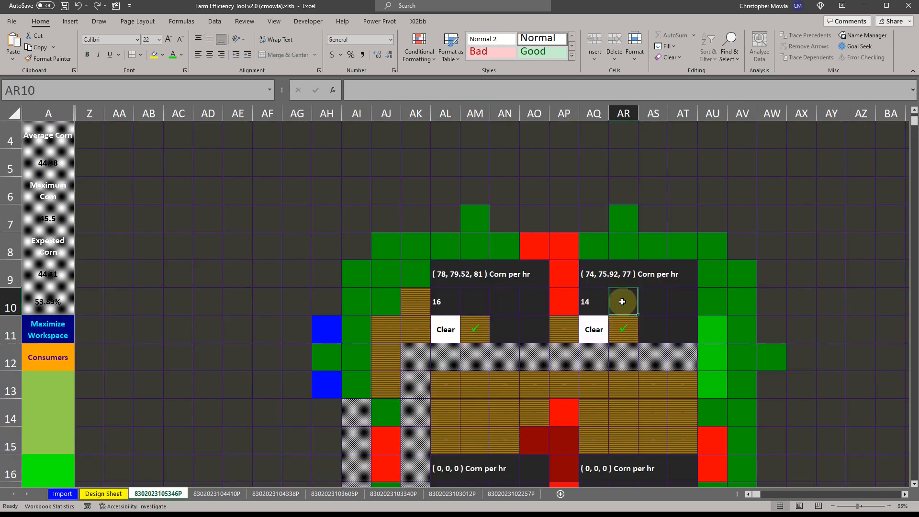
- Rerun Max Eff. (Sel) on the upper-right farm over AQ13:AT15 with shared tiles excluded
double_click(623, 302)
left_click(345, 351)
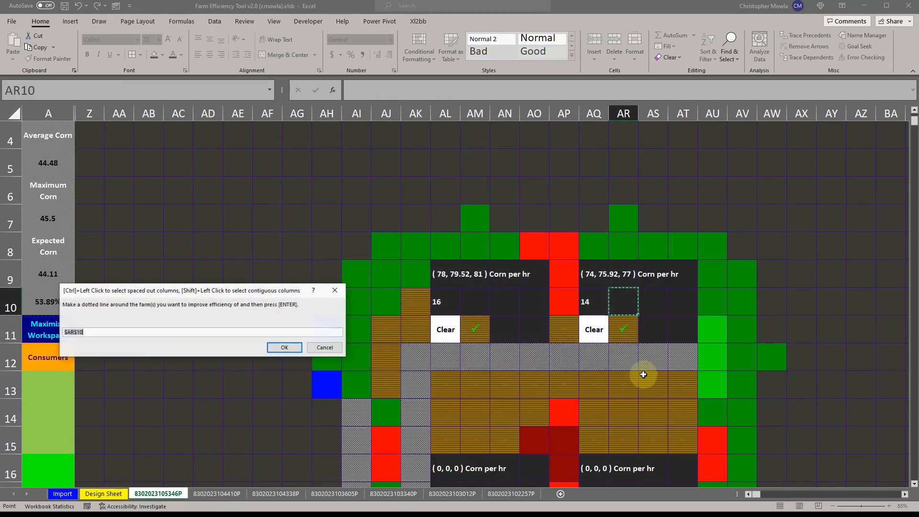
left_click_drag(593, 376, 680, 437)
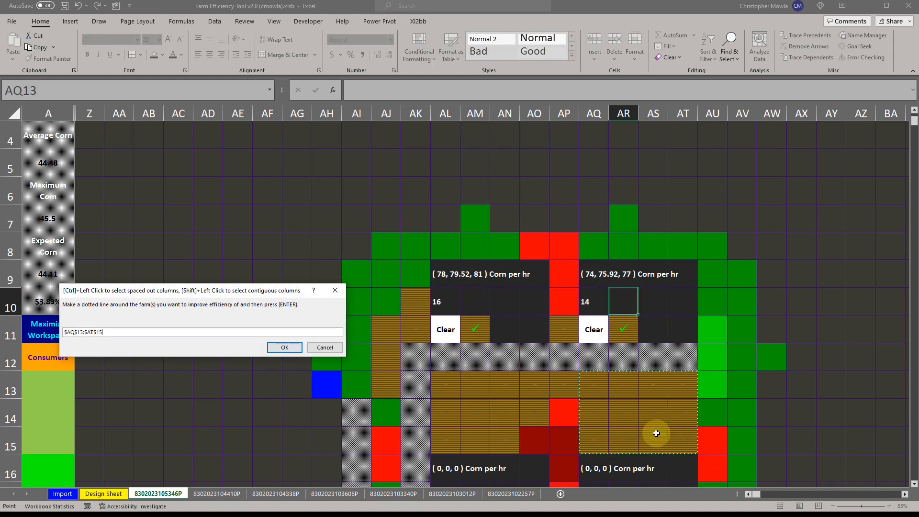
left_click(284, 347)
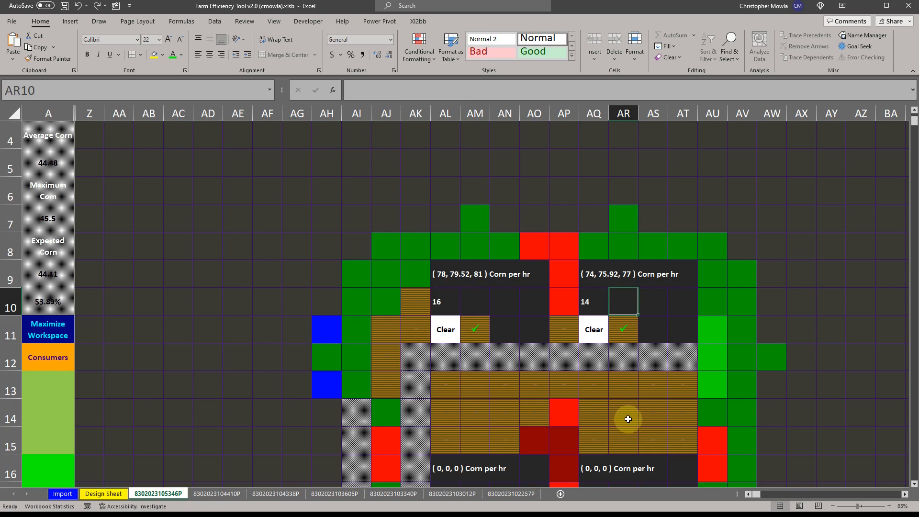
- Clear the fields in AQ13:AT15, and apply Max Eff. (Sel) to the emptied range from the upper-right farm
left_click_drag(594, 381, 679, 449)
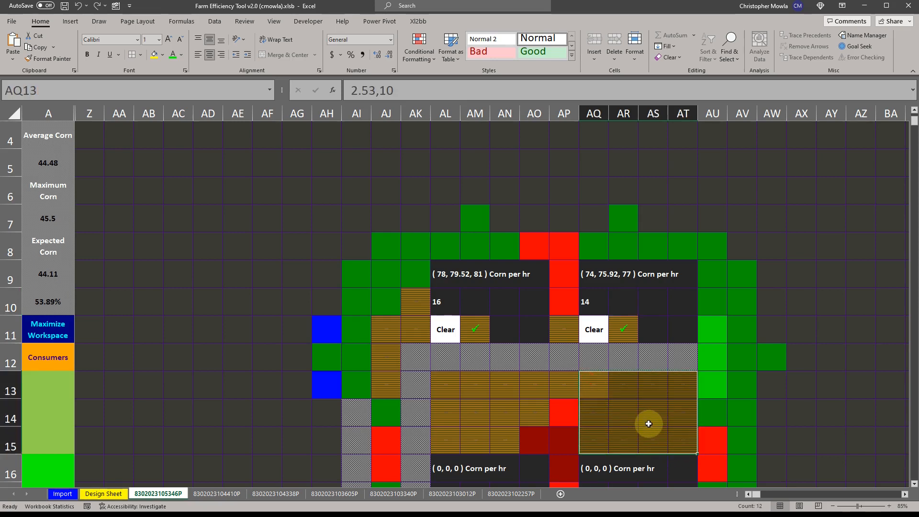
key("Delete")
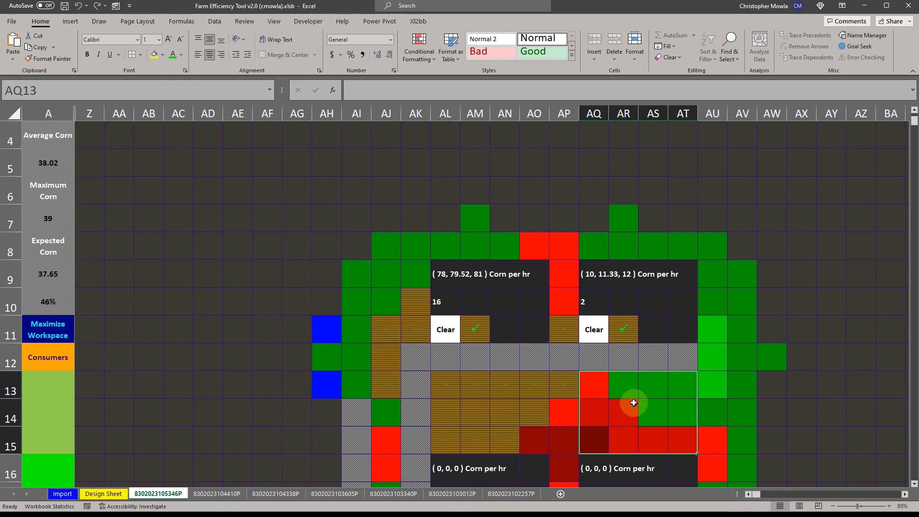
left_click(642, 389)
double_click(619, 294)
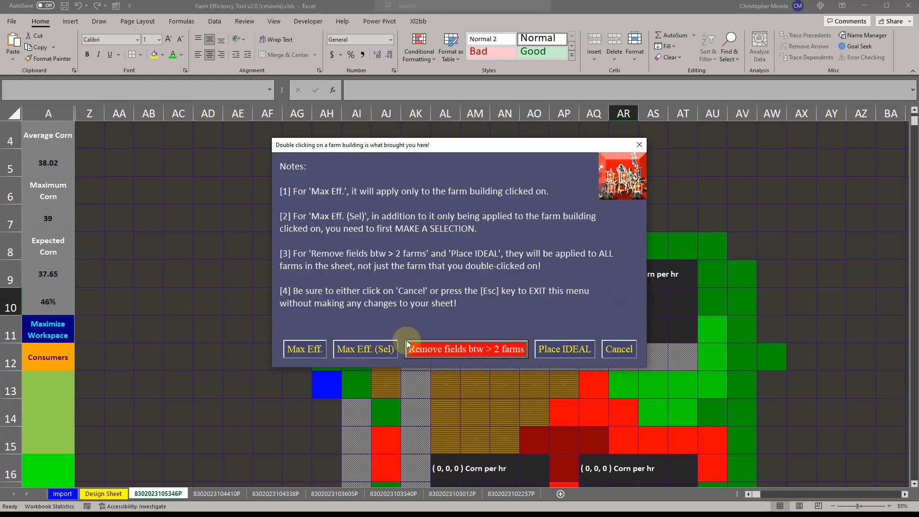
left_click(368, 349)
left_click_drag(593, 383, 686, 447)
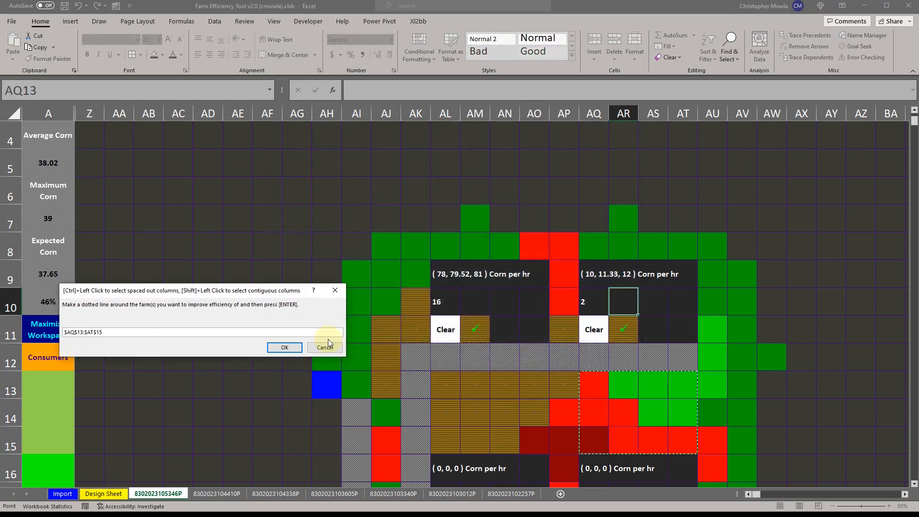
left_click(285, 347)
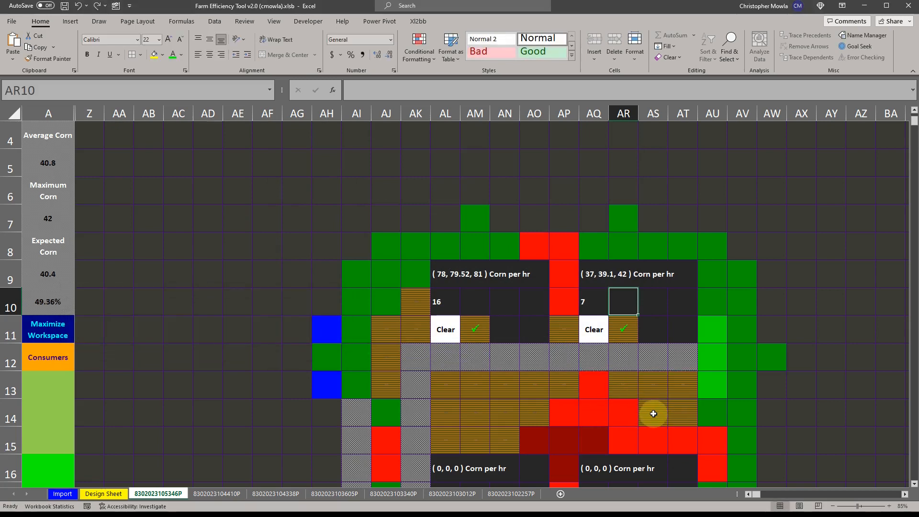
- View the Design Sheet's shared tiles setting and try shifting the upper-right overlapping farm picture slightly
left_click(122, 493)
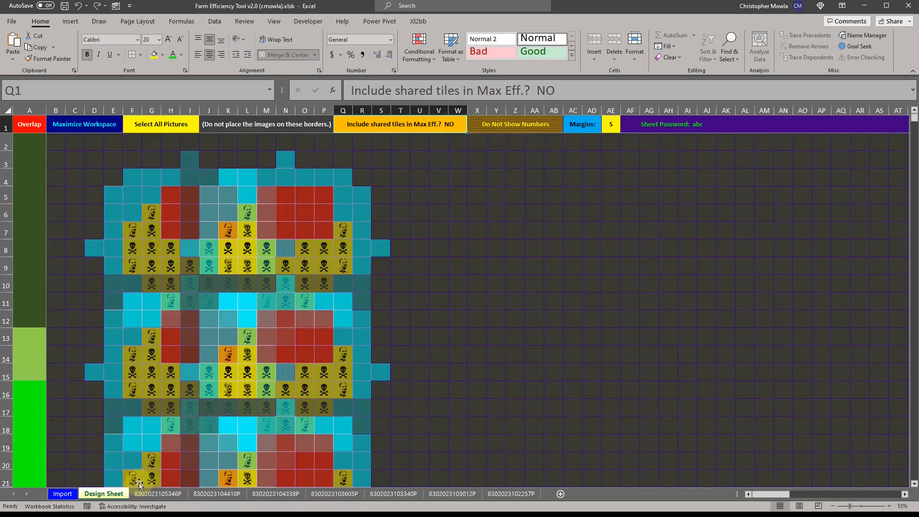
left_click(160, 494)
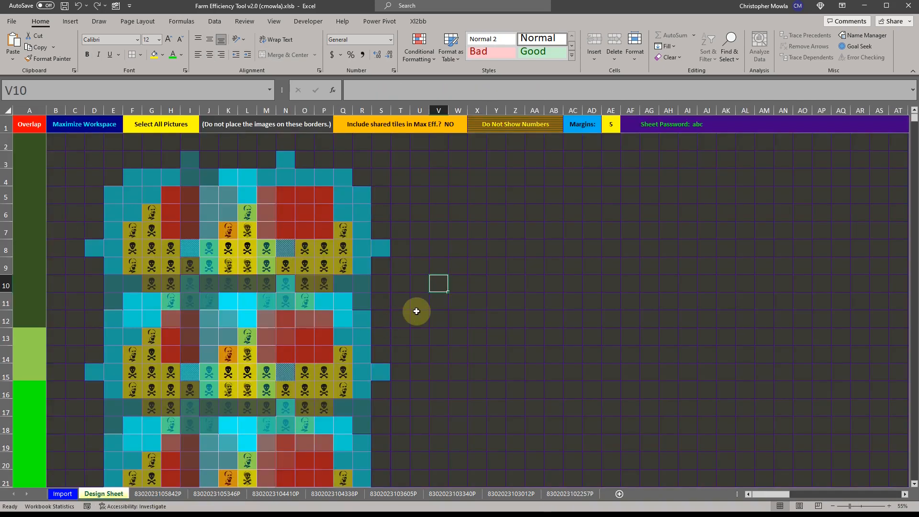
scroll(417, 312, "up", 1)
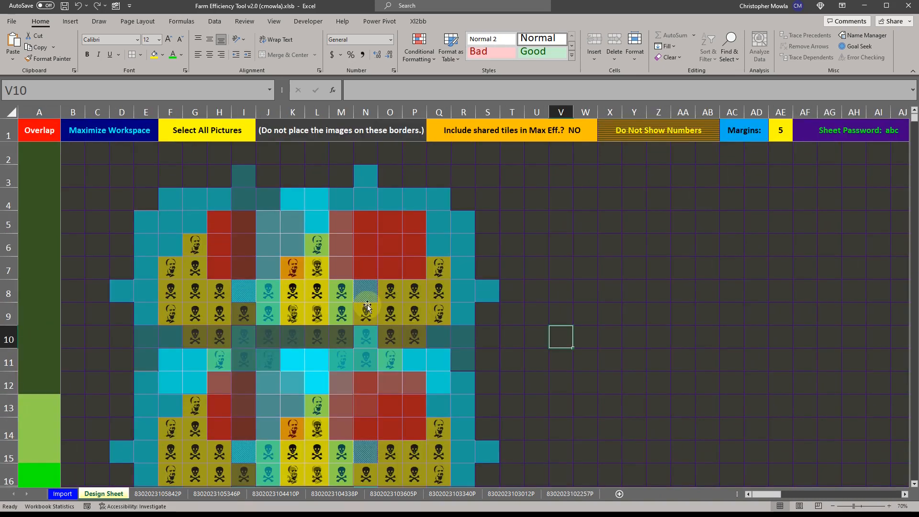
left_click_drag(361, 317, 385, 300)
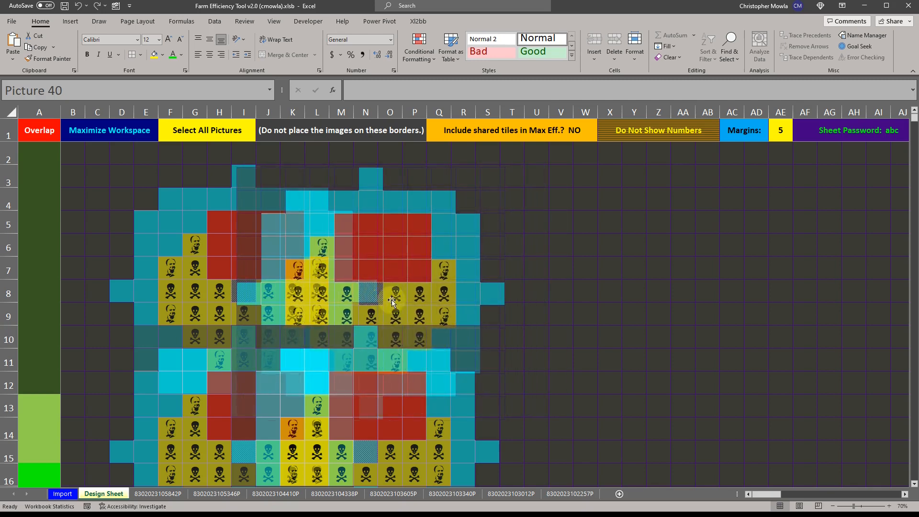
left_click(561, 313)
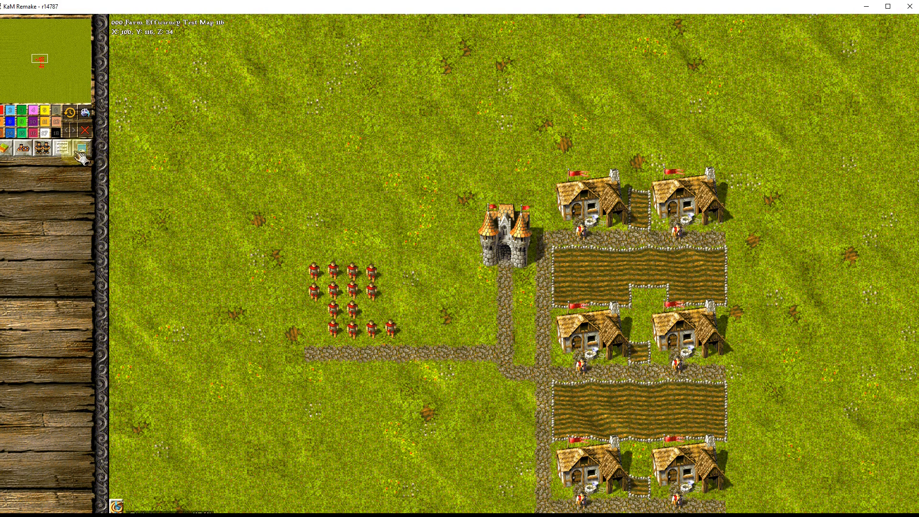
- Switch to the KaM Remake map editor, open its Load Map list, and browse the available maps
left_click(80, 149)
left_click(76, 222)
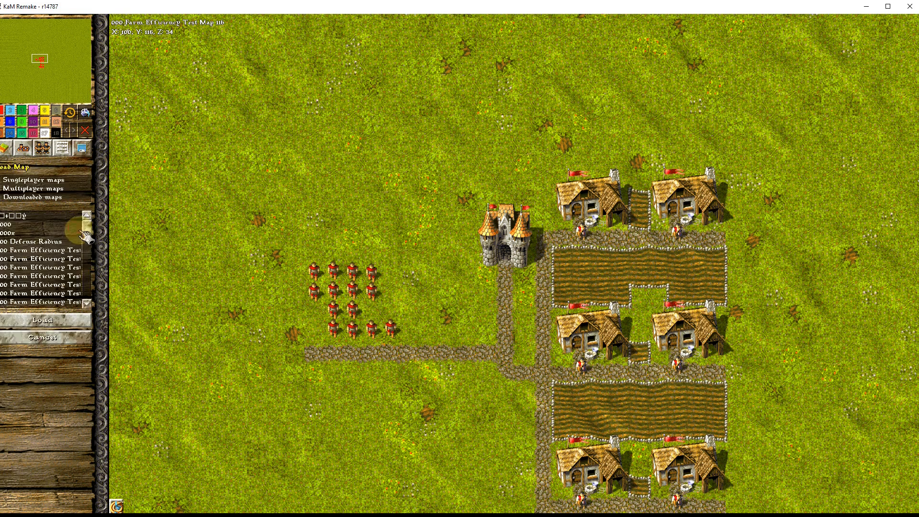
left_click_drag(85, 228, 83, 295)
scroll(67, 270, "up", 4)
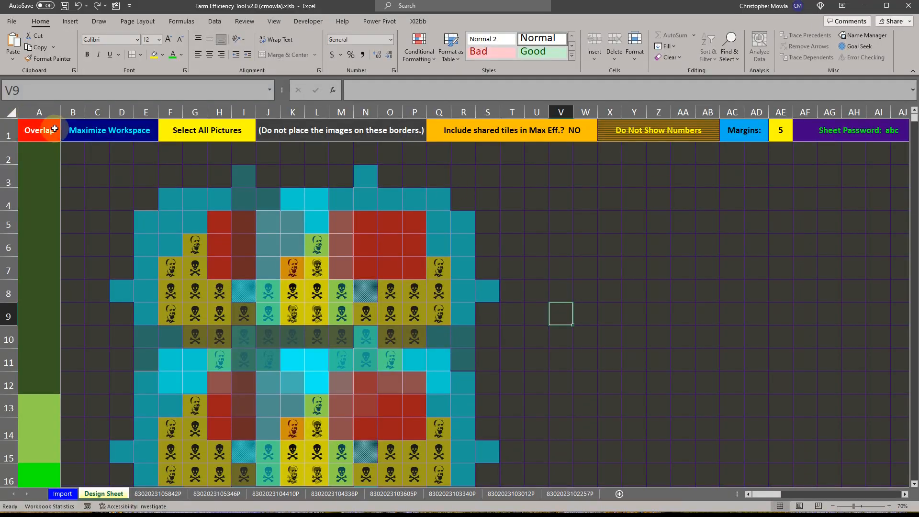
- Import the Valley of Kings b map folder into the Farm Efficiency Tool workbook, choosing one player number for the town
left_click(56, 494)
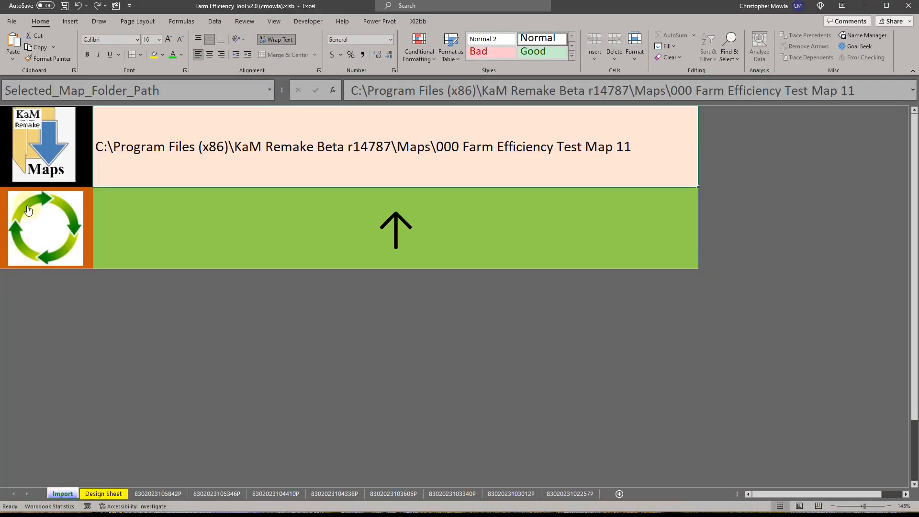
left_click(43, 146)
left_click(484, 240)
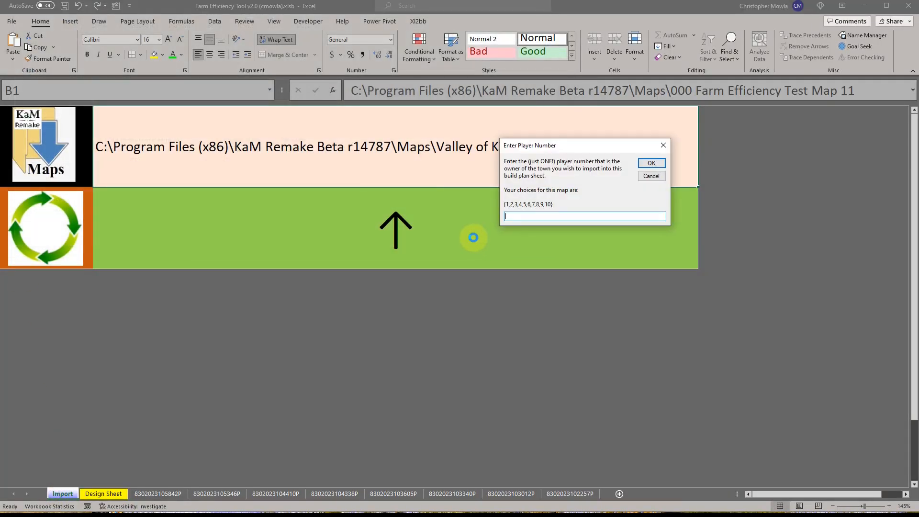
left_click(652, 164)
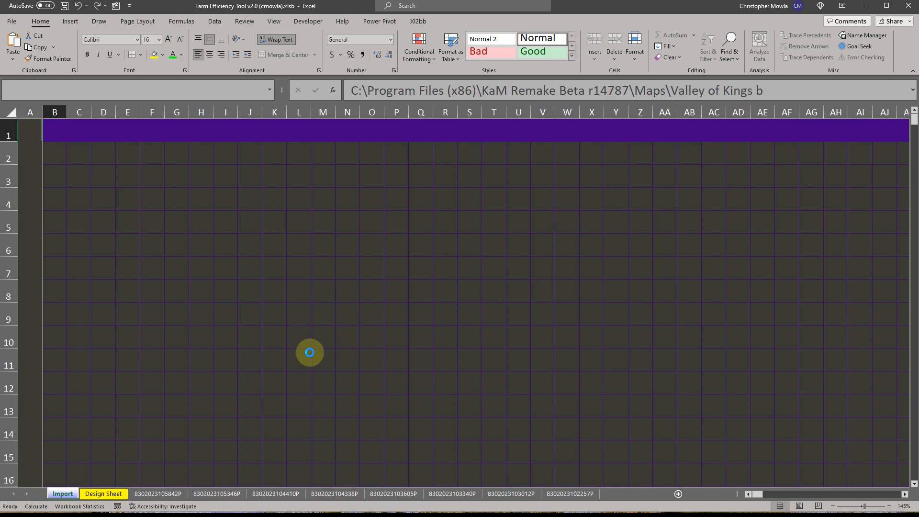
- Examine the farms of the imported Valley of Kings b town and the sheet's corn statistics, including Expected Corn
scroll(184, 206, "down", 1)
left_click_drag(156, 207, 288, 349)
scroll(274, 333, "up", 1)
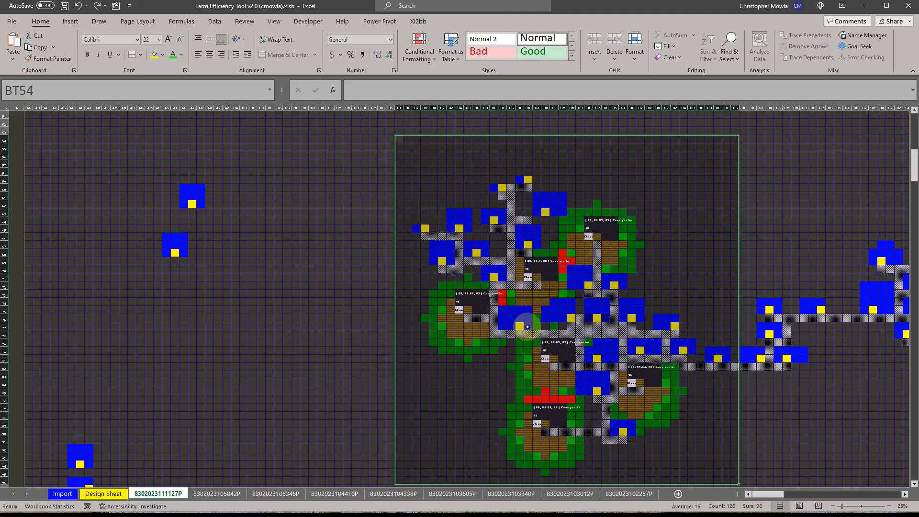
scroll(528, 327, "up", 1)
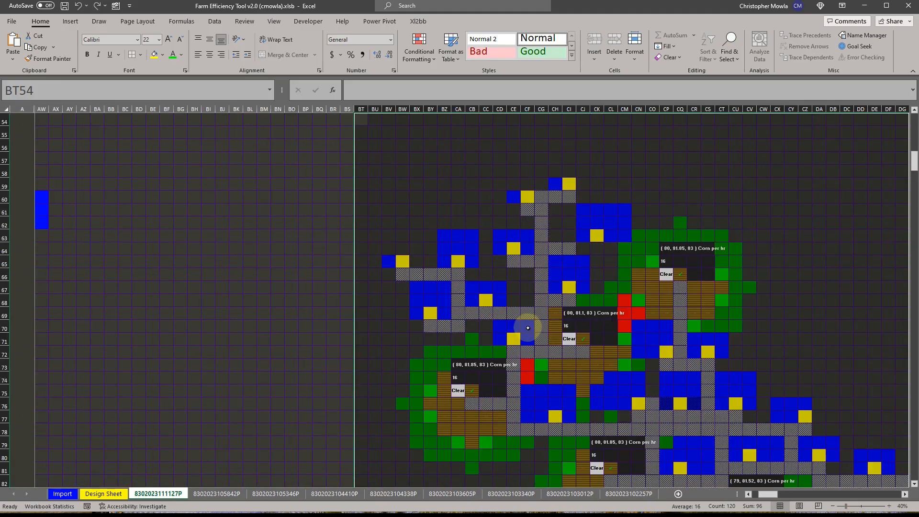
scroll(528, 328, "down", 2)
scroll(527, 328, "down", 2)
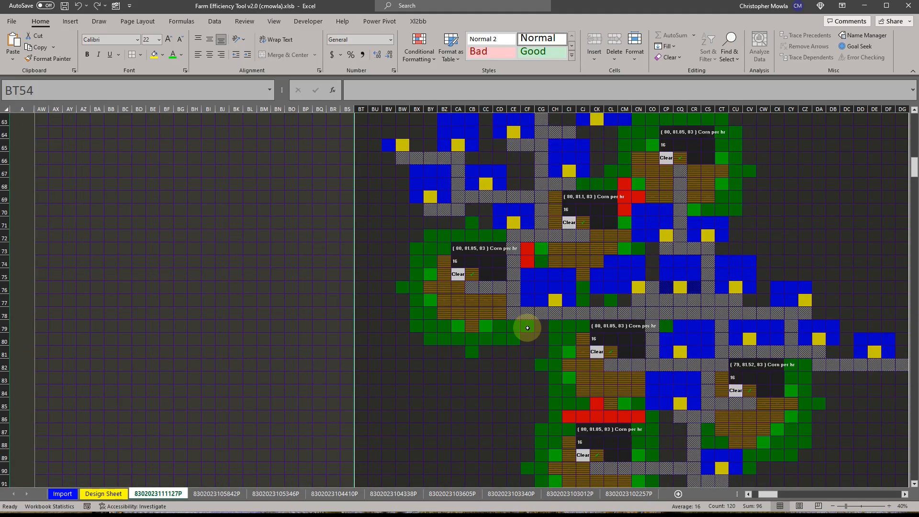
left_click(30, 261)
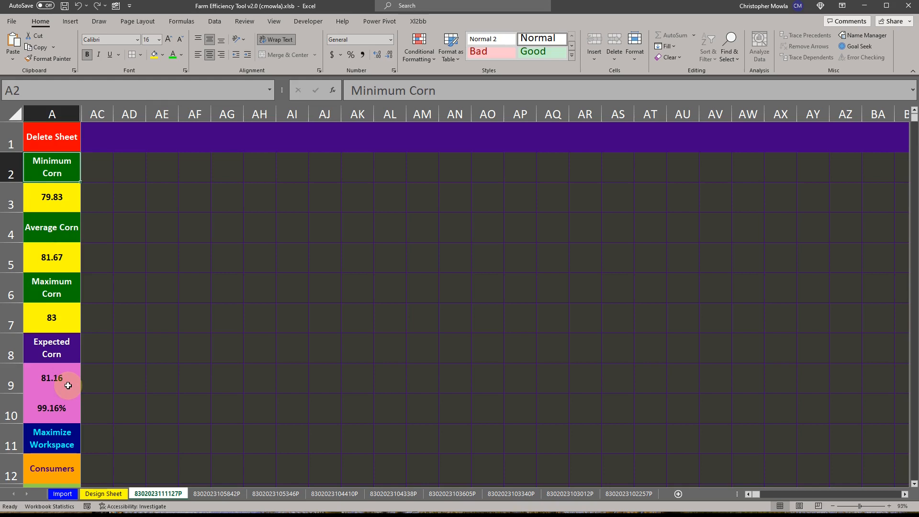
left_click(69, 378)
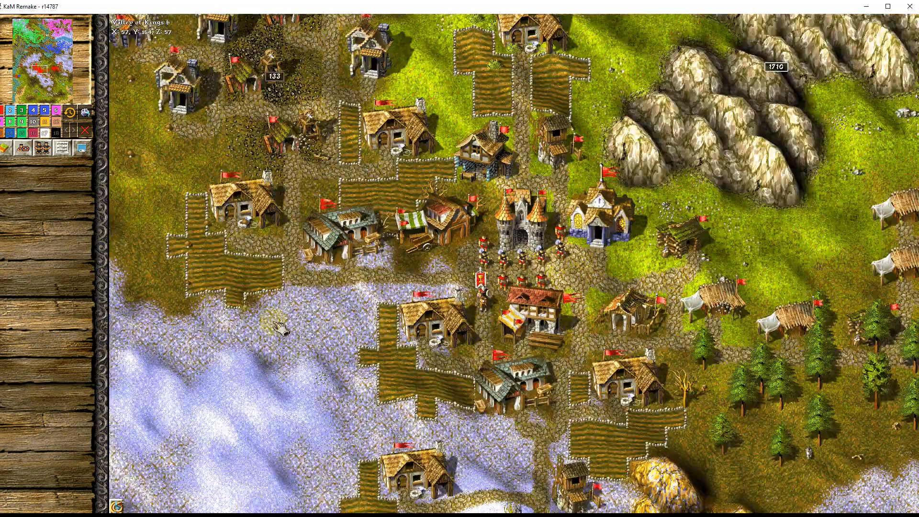
- Switch to KaM Remake and inspect the Valley of Kings b town's farms, fields and surrounding buildings
left_click(337, 282)
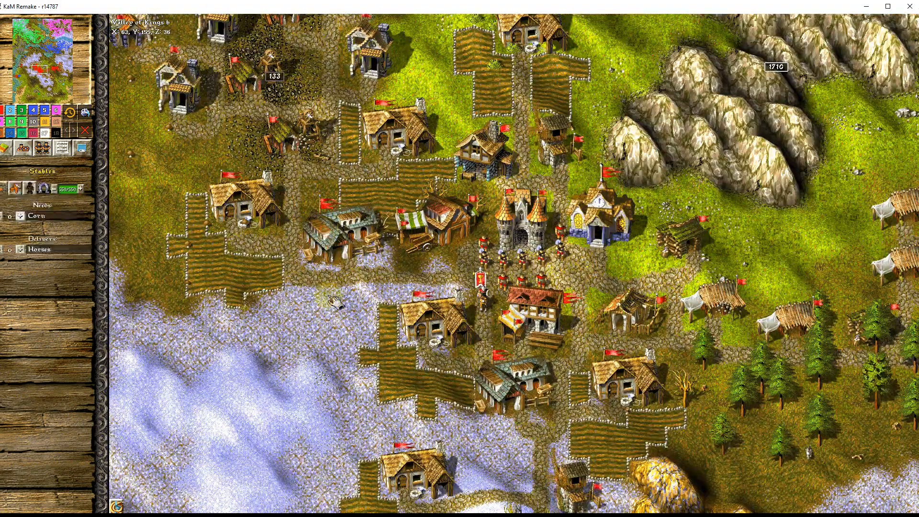
scroll(337, 285, "up", 1)
scroll(341, 289, "up", 1)
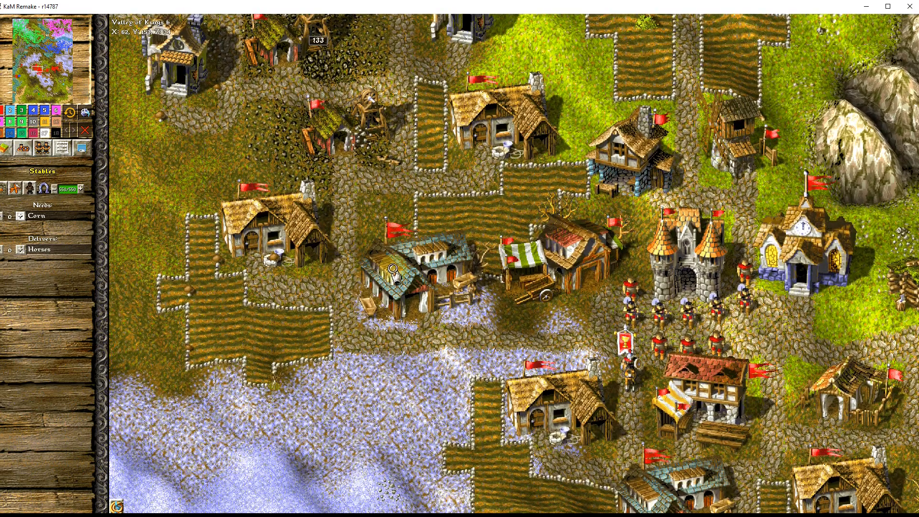
scroll(675, 199, "up", 1)
left_click_drag(726, 29, 675, 198)
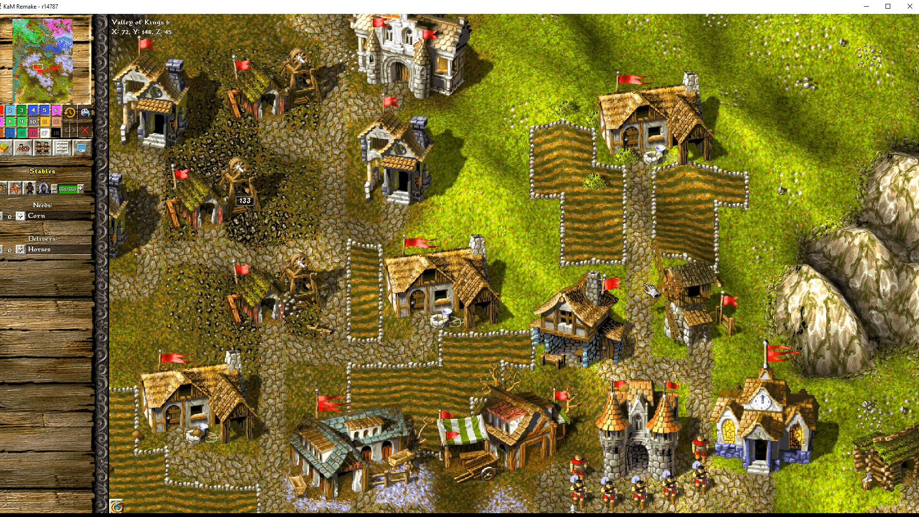
right_click(617, 253)
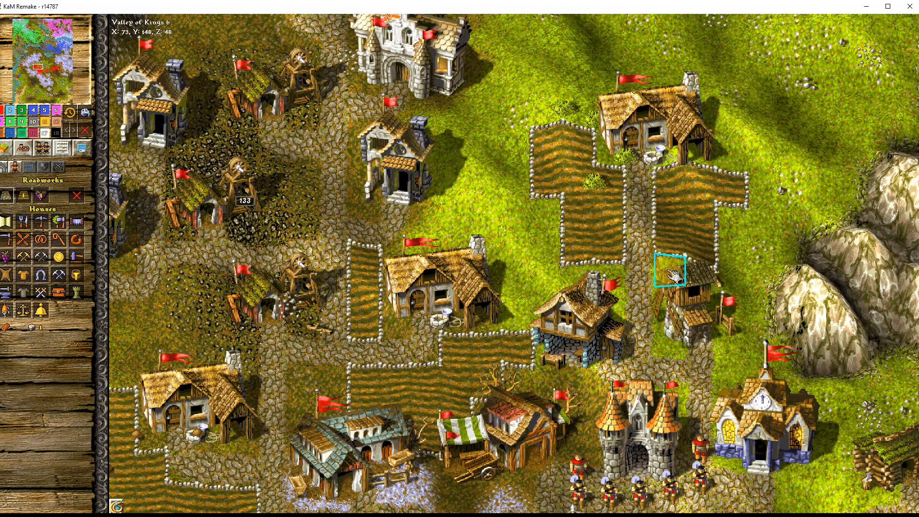
- Move the bottom-left farm picture down below its right-hand neighbour on the Design Sheet and apply Maximize Workspace
scroll(674, 334, "down", 3)
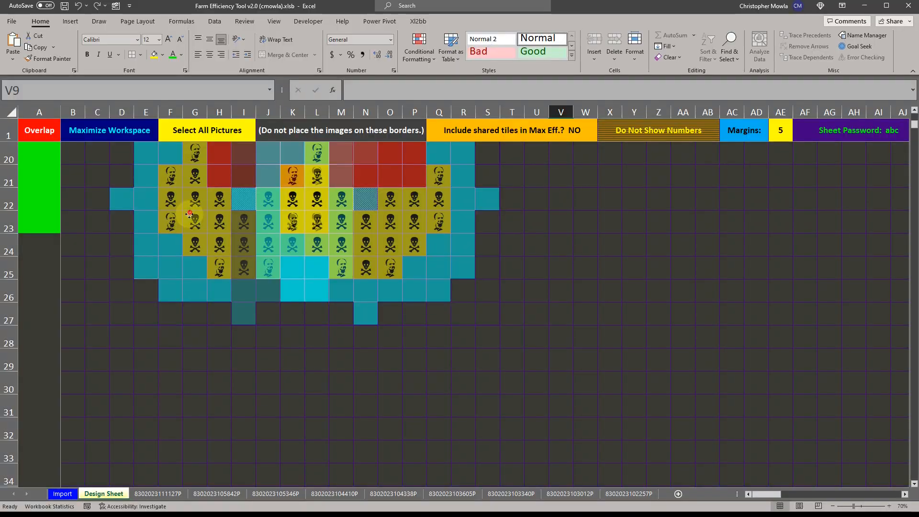
left_click_drag(148, 203, 150, 211)
left_click(126, 135)
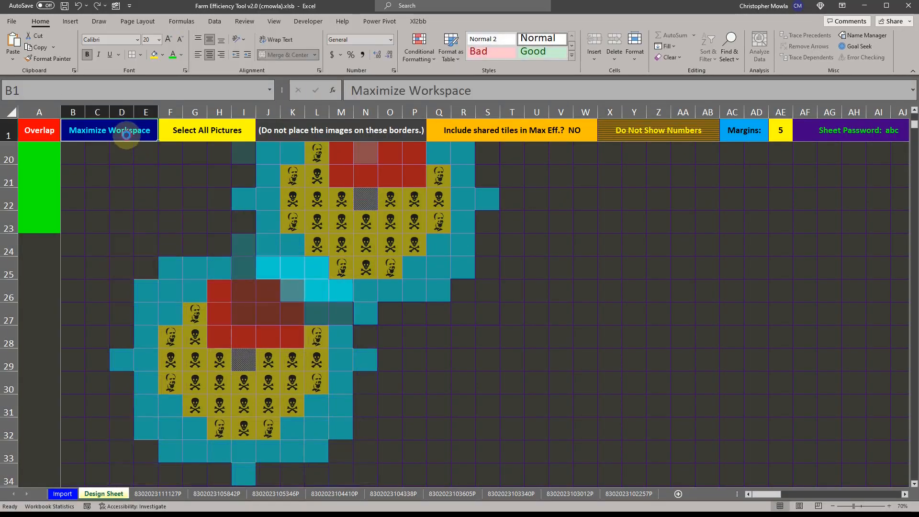
- Arrange two farm pictures side by side with overlapping fields on the Design Sheet and generate a farm sheet from the range around them
left_click_drag(386, 137, 435, 297)
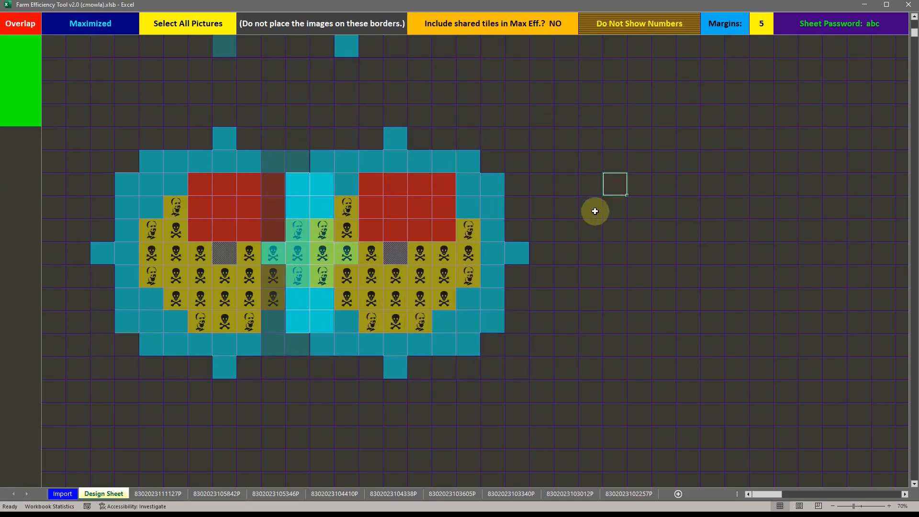
left_click(74, 121)
left_click_drag(123, 162, 562, 390)
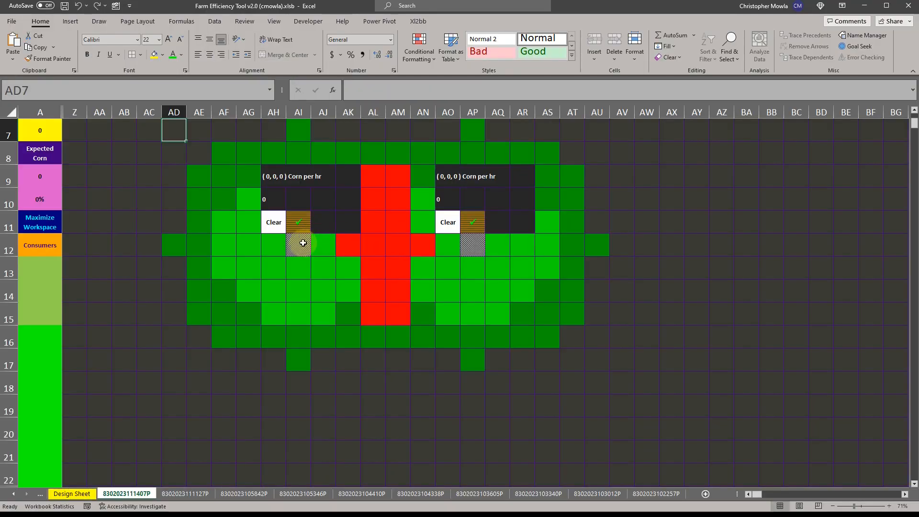
- Lay road tiles along row 12 between the two farm entrances and through columns AL and AM between the farms
left_click(302, 243)
left_click_drag(317, 245, 445, 246)
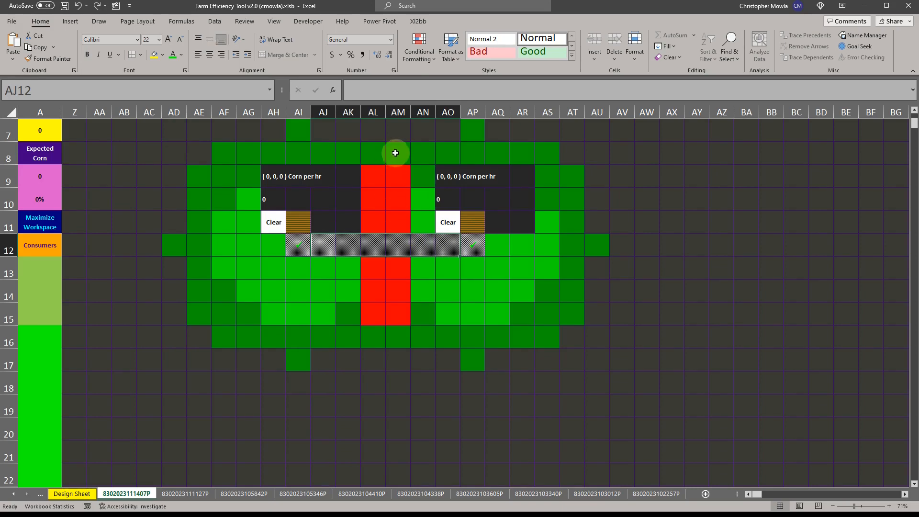
left_click_drag(376, 131, 396, 404)
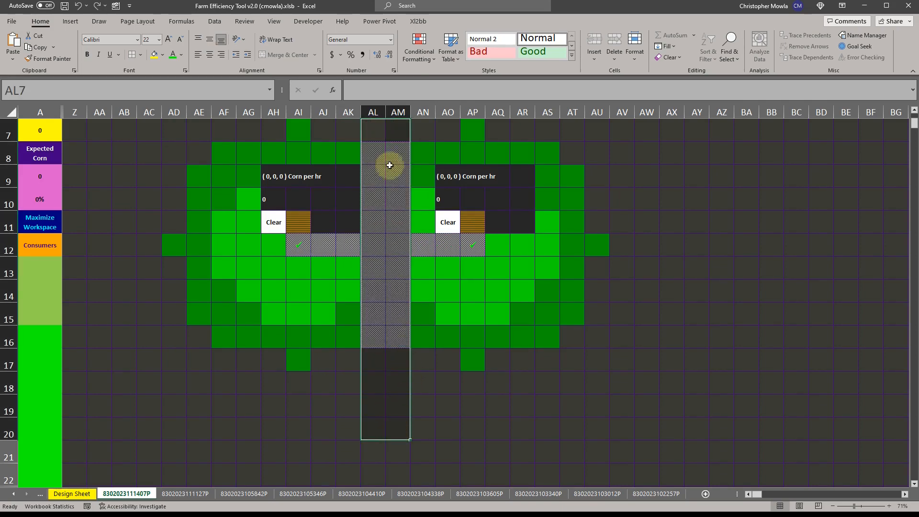
scroll(388, 144, "up", 2)
left_click(377, 111)
left_click(395, 114)
left_click(389, 282)
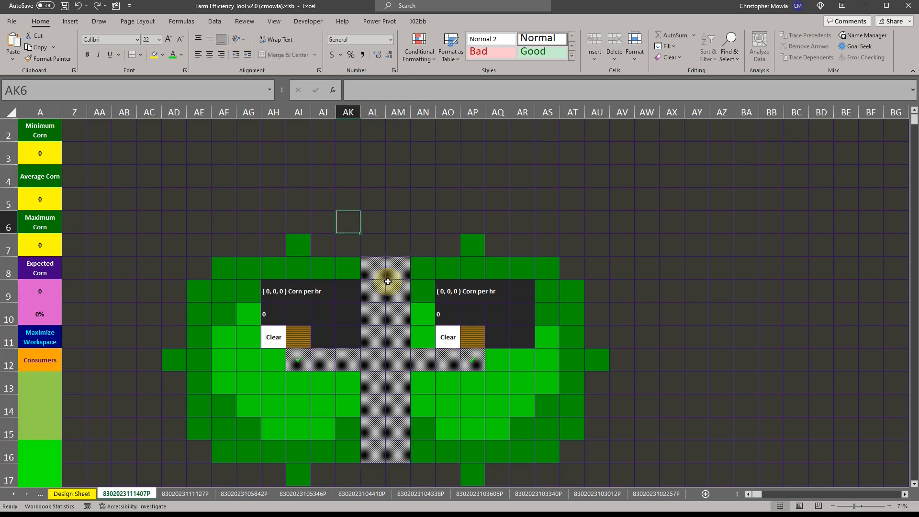
- Apply Max Eff. to the right farm and to the left farm of the generated two-farm sheet
left_click(477, 345)
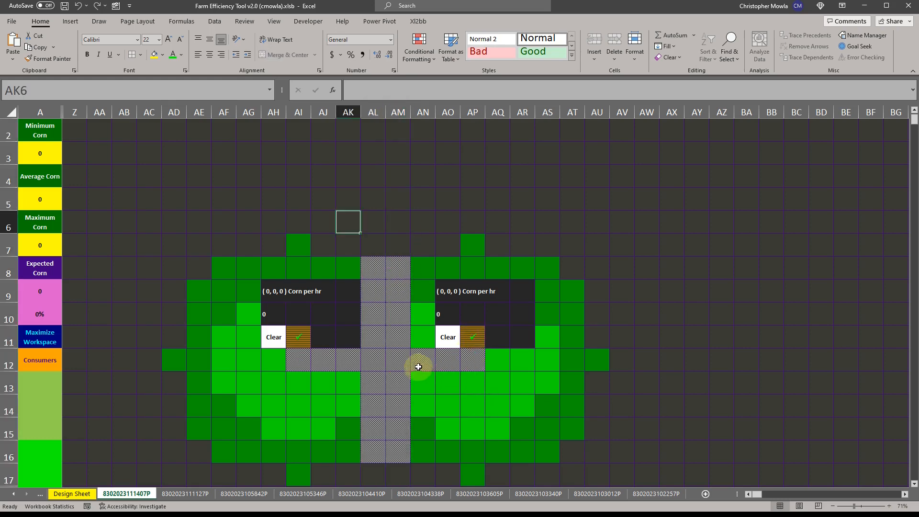
left_click(471, 310)
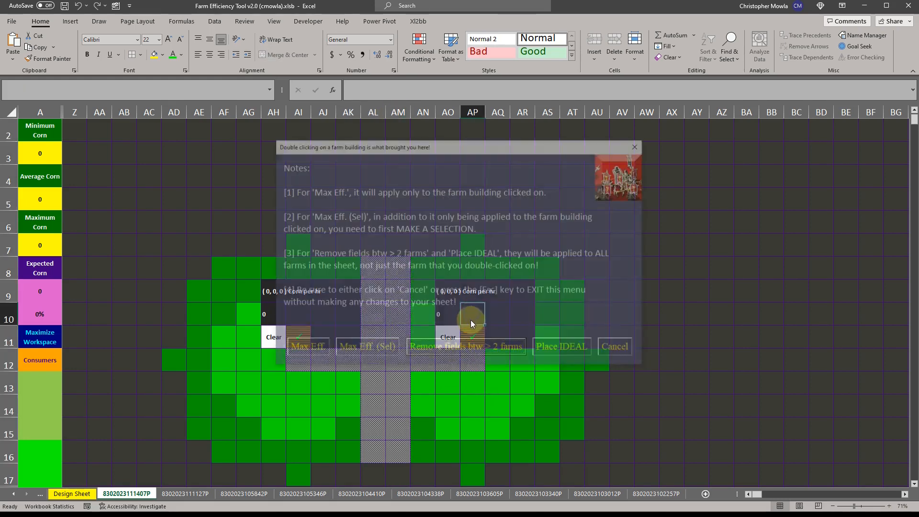
left_click(303, 348)
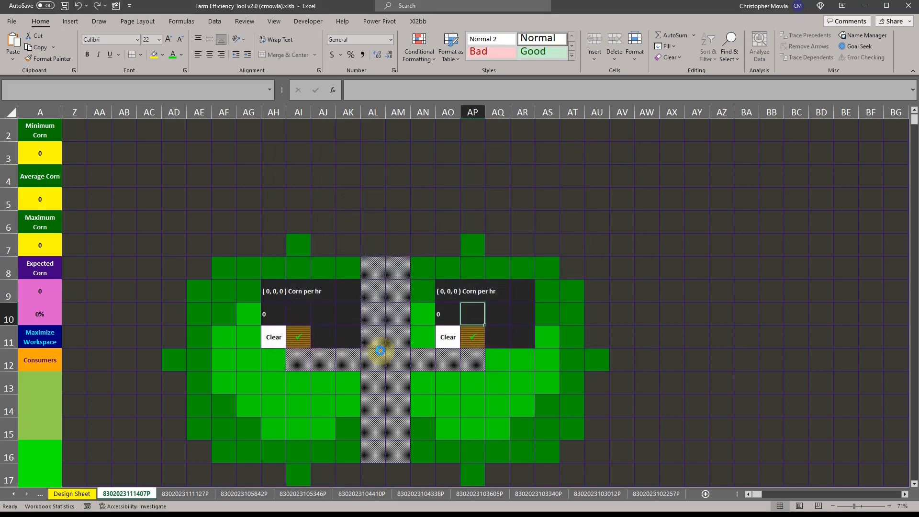
double_click(294, 314)
left_click(301, 348)
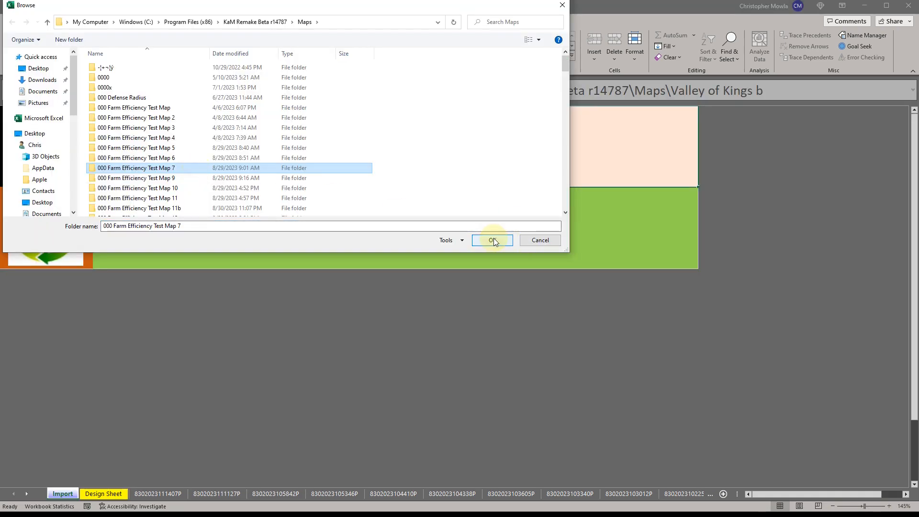
- Import the 000 Farm Efficiency Test Map 7 folder, view its hourly test results in Tests.png, and select the sheet's Expected Corn value
left_click(493, 239)
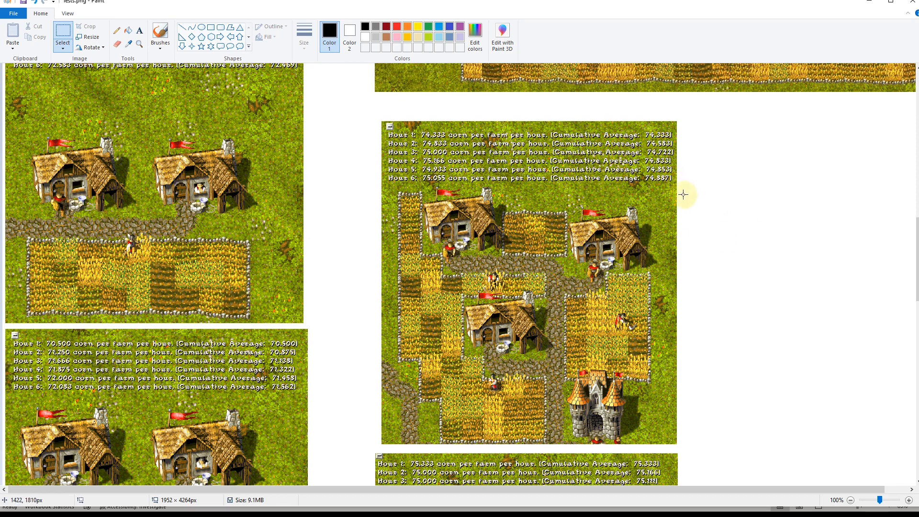
left_click(867, 9)
left_click(49, 189)
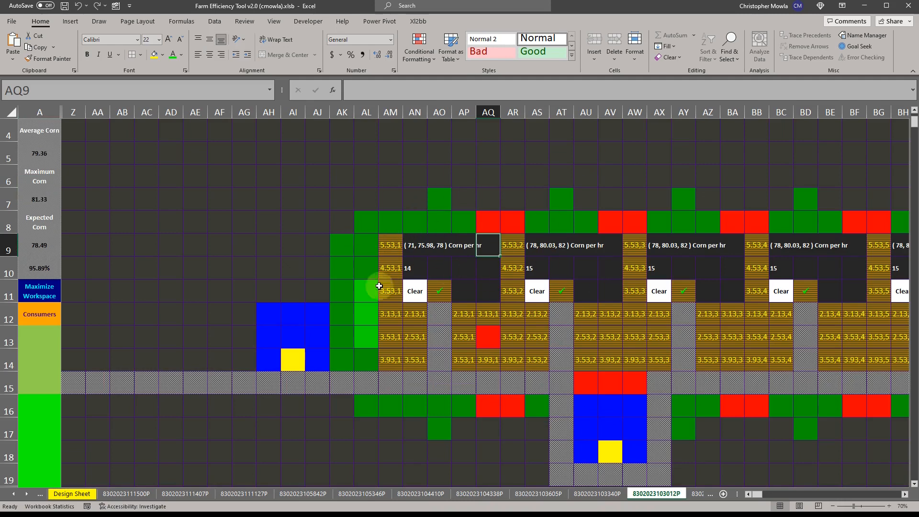
scroll(487, 313, "up", 1)
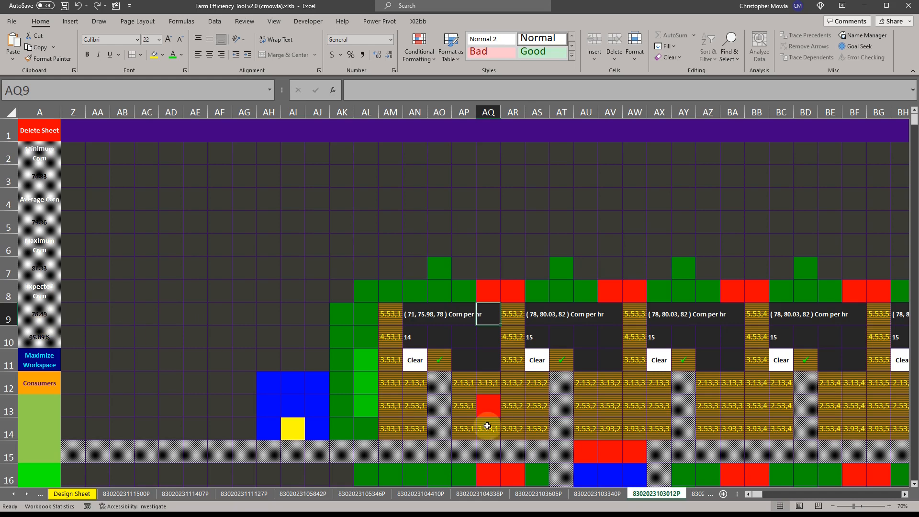
left_click(111, 493)
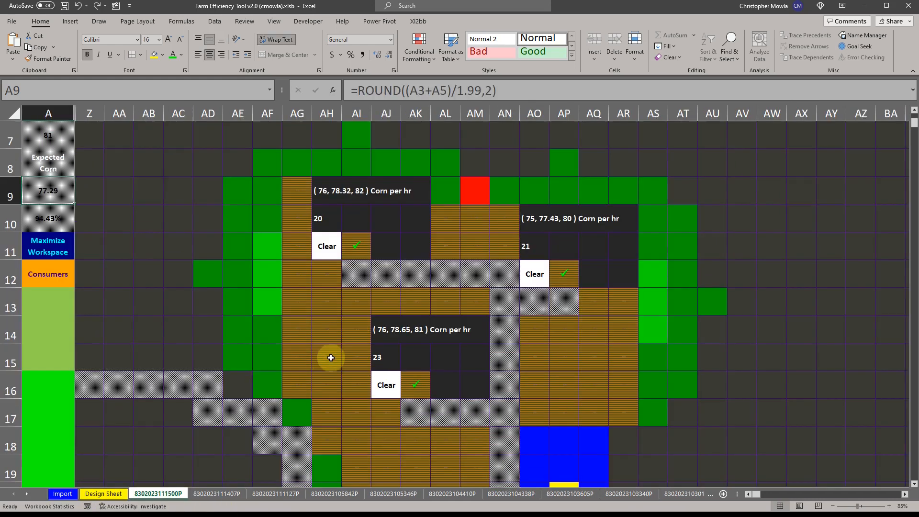
scroll(277, 295, "up", 2)
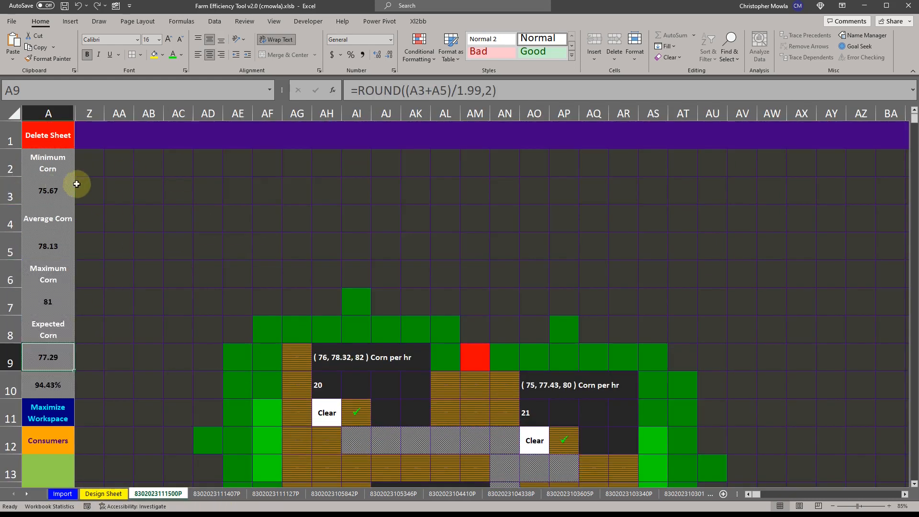
left_click(57, 177)
left_click_drag(57, 179, 55, 191)
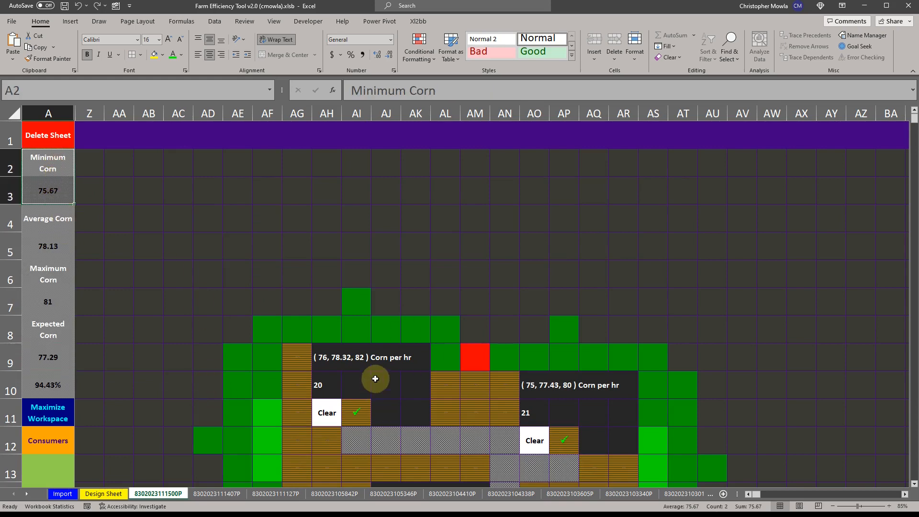
scroll(376, 375, "down", 2)
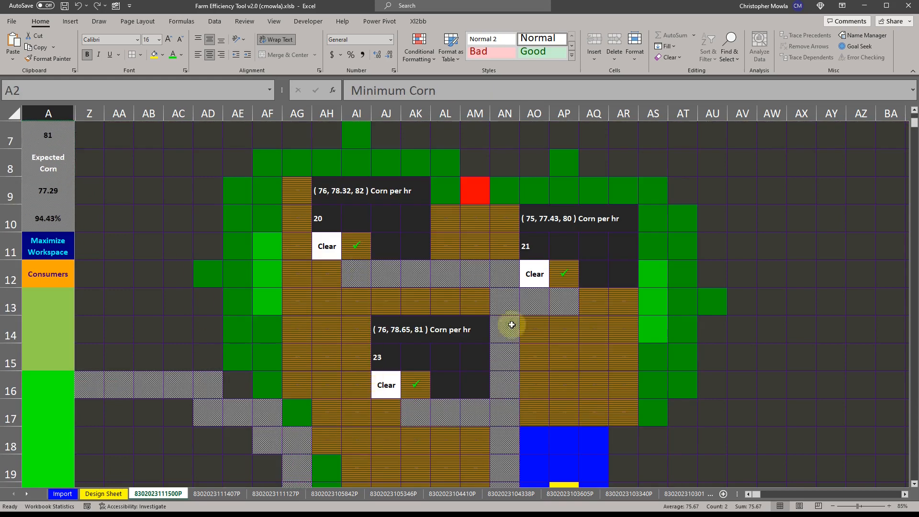
left_click(43, 194)
scroll(114, 230, "up", 2)
left_click(56, 194)
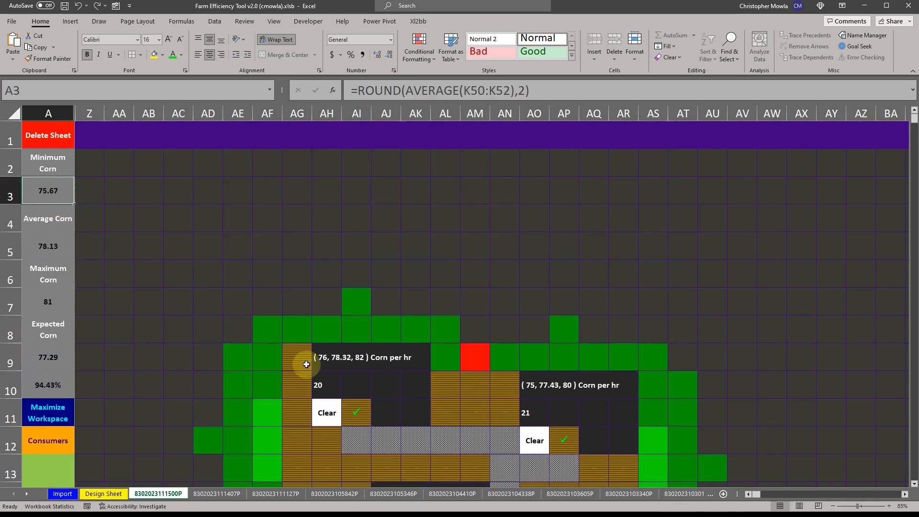
- Compare the Minimum Corn and Average Corn statistics with the three farms' corn-per-hour figures
left_click_drag(98, 163, 56, 244)
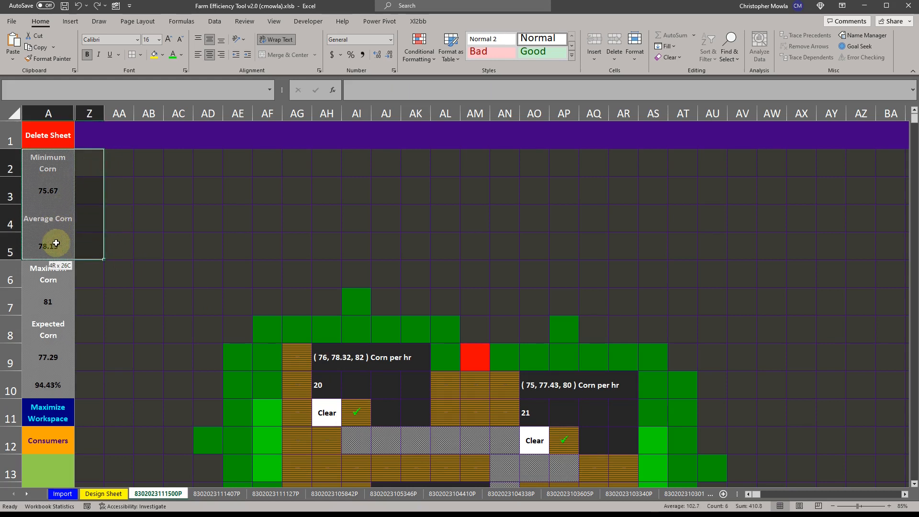
left_click(55, 161)
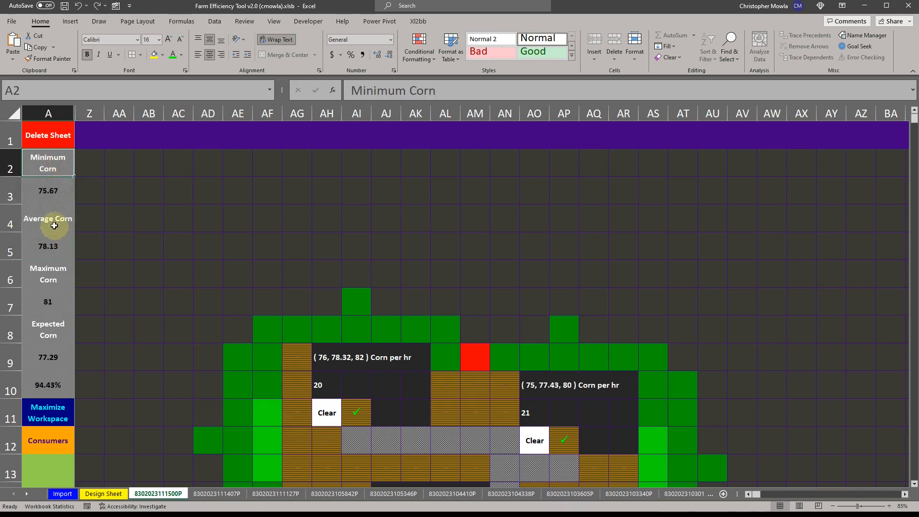
left_click(55, 226)
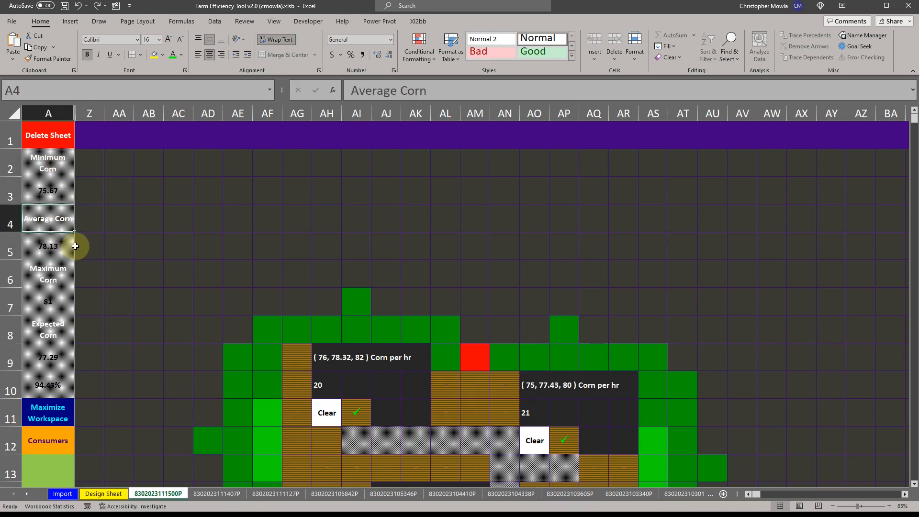
scroll(230, 257, "down", 3)
scroll(230, 257, "up", 1)
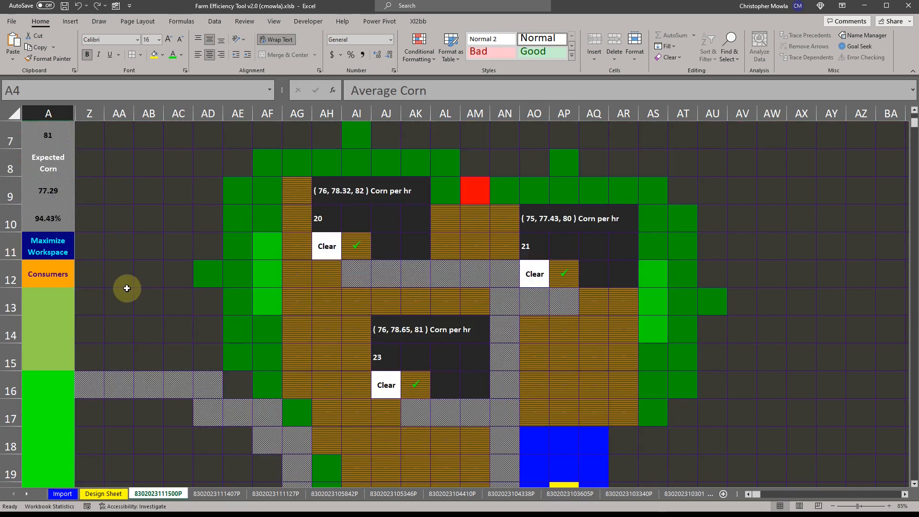
left_click(115, 300)
- Revisit the overlapping farms on the Design Sheet, and inspect the Average, Min and Max columns on KaM 27.xlsb's Farm Efficiency sheet
key("ctrl+Page_Up")
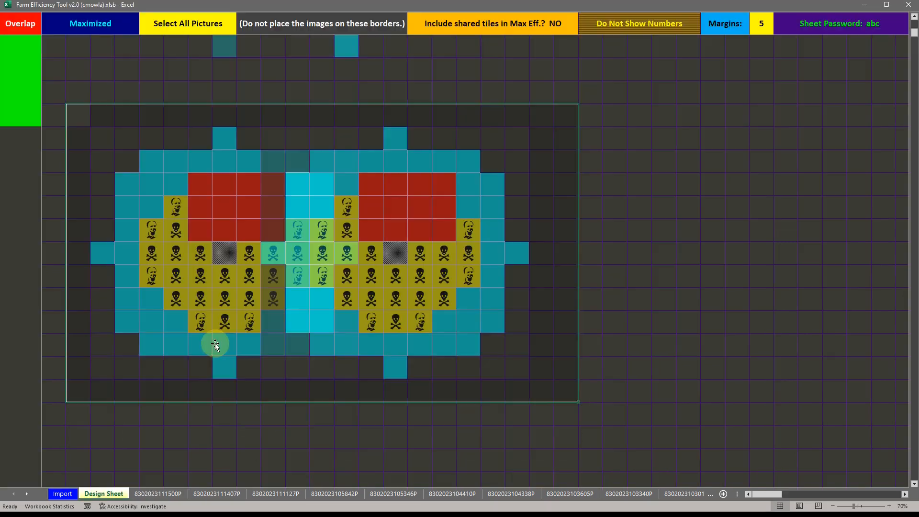
left_click(277, 420)
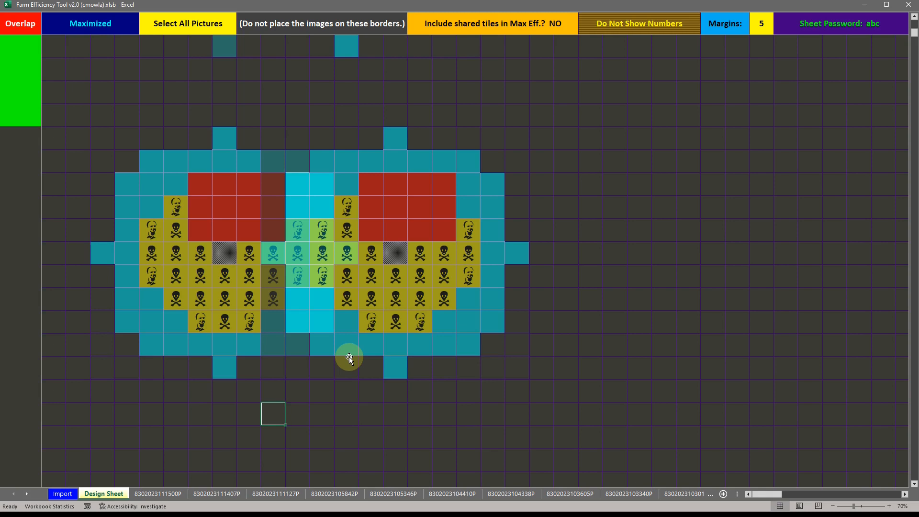
key("alt+Tab")
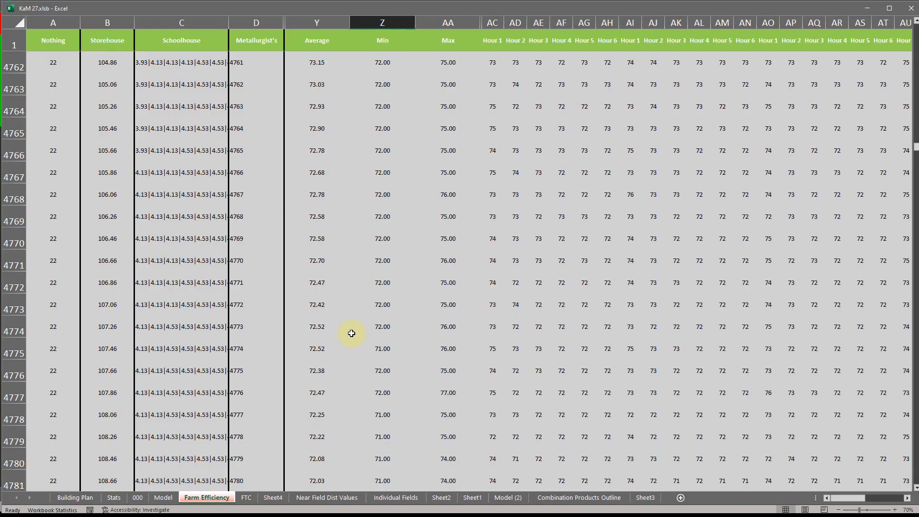
scroll(352, 333, "down", 3)
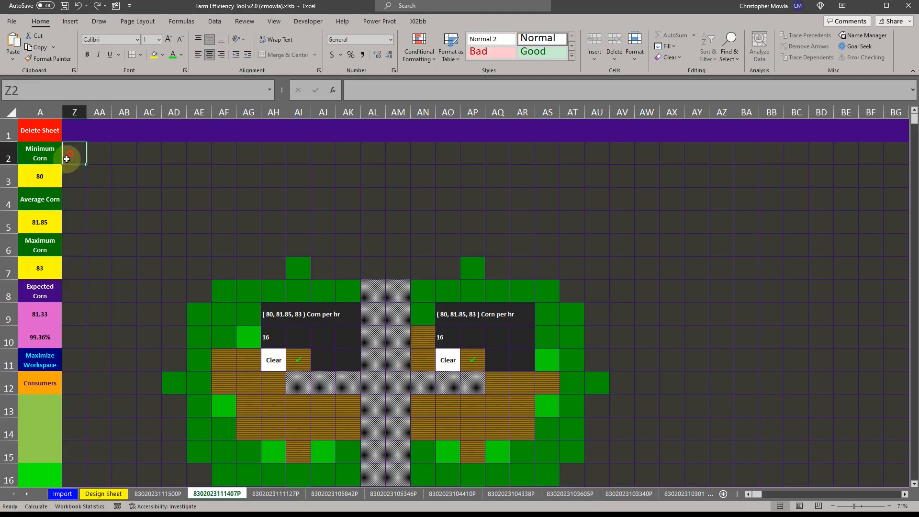
left_click_drag(72, 154, 82, 261)
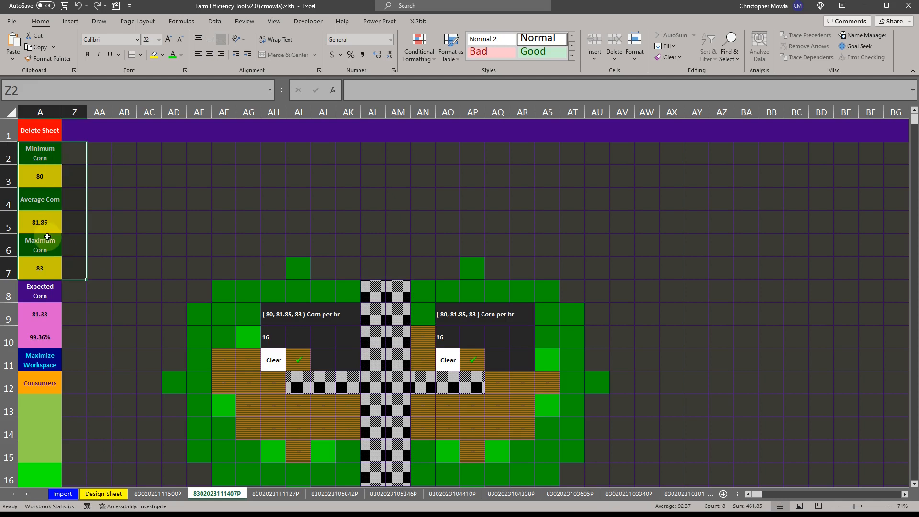
left_click_drag(51, 316, 53, 337)
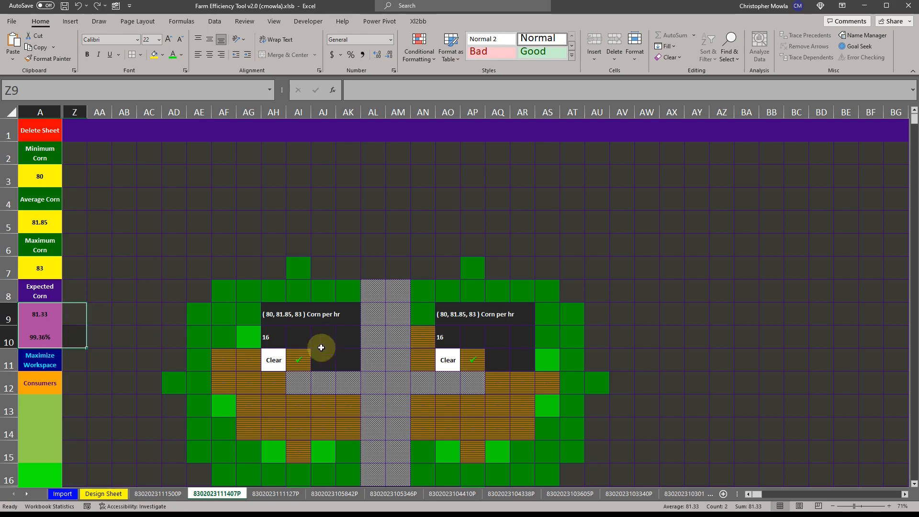
left_click(55, 382)
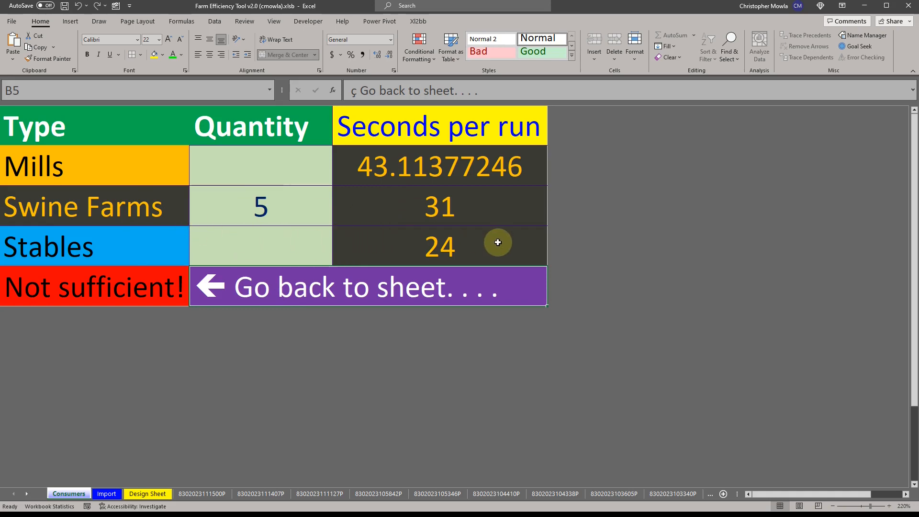
left_click(234, 298)
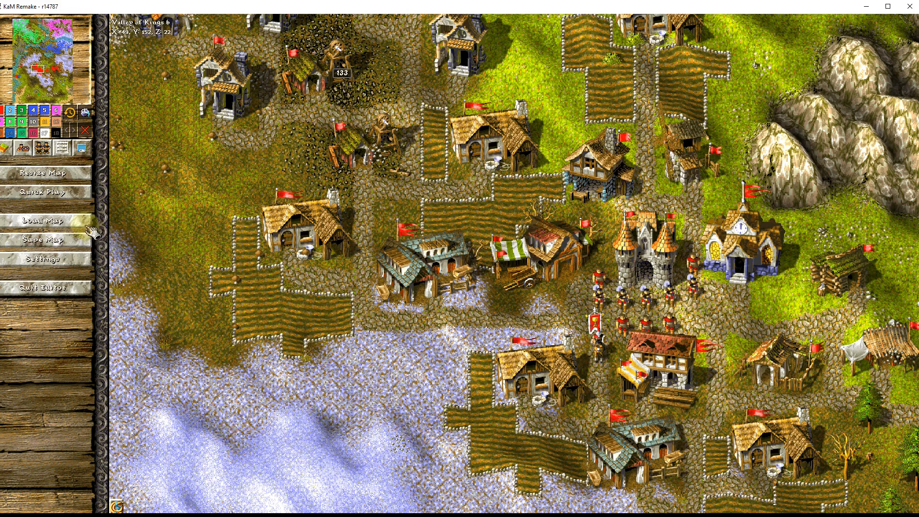
- Switch to KaM Remake and choose the corn field tool for editing the Valley of Kings b map
left_click(6, 148)
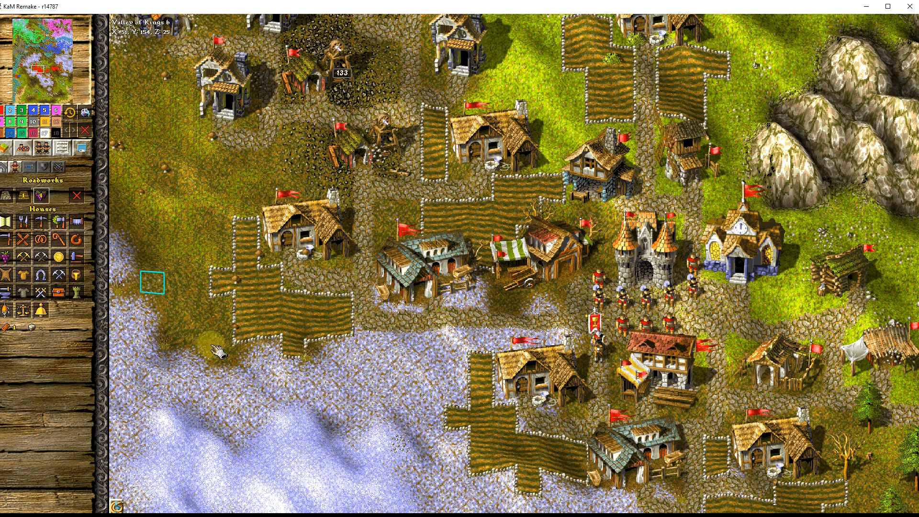
left_click(24, 196)
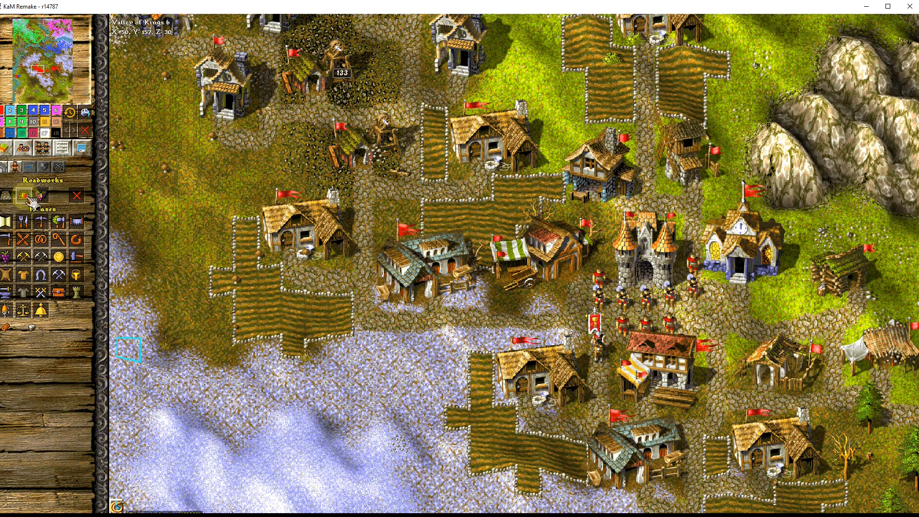